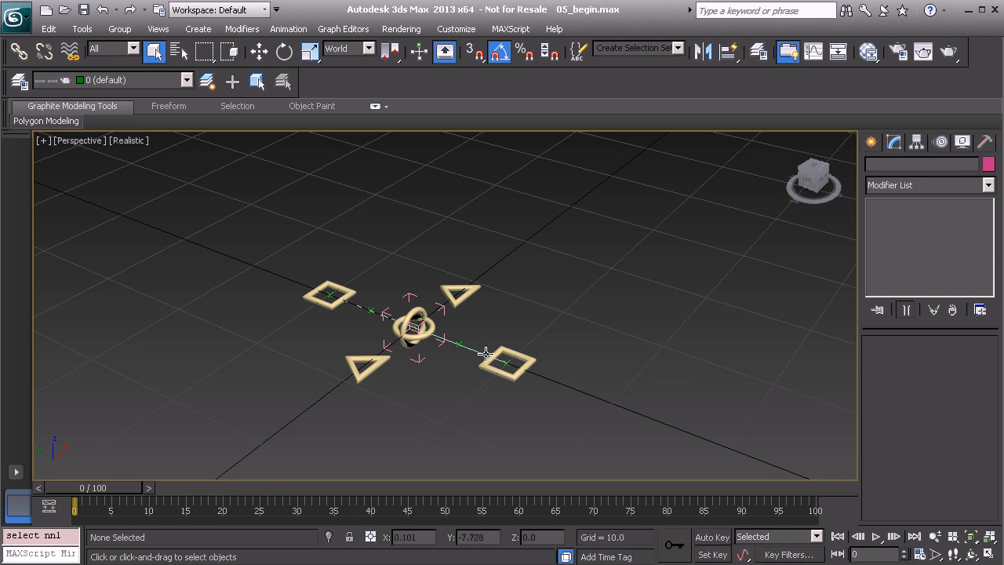
Select the Flexi_Line01 spline and hide it
{"action": "scroll", "coordinate": [362, 320], "scroll_direction": "up", "scroll_amount": 4}
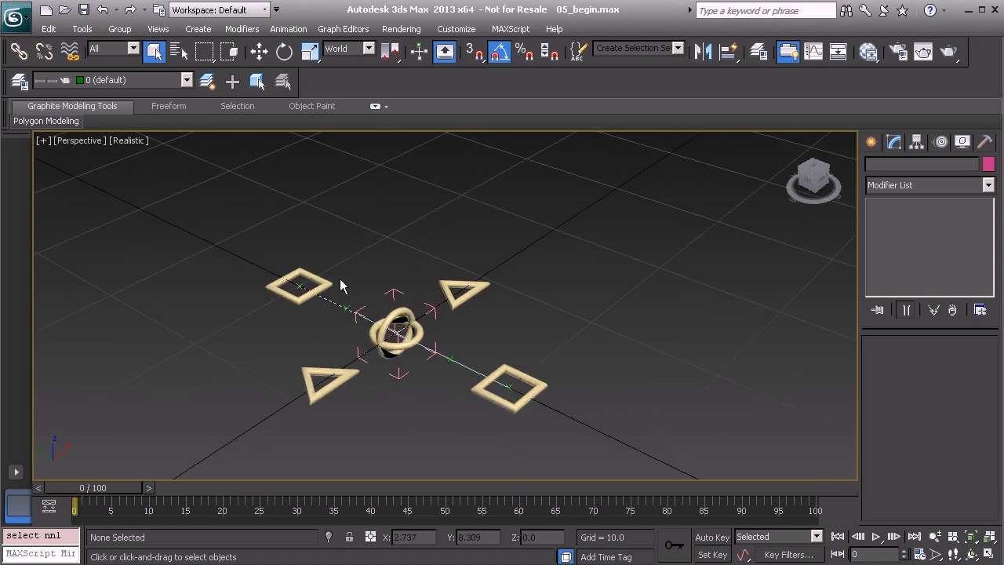
{"action": "mouse_move", "coordinate": [383, 328]}
{"action": "middle_mouse_down", "text": "alt"}
{"action": "mouse_move", "coordinate": [336, 314]}
{"action": "mouse_move", "coordinate": [379, 329]}
{"action": "mouse_move", "coordinate": [370, 330]}
{"action": "middle_mouse_up", "text": "alt"}
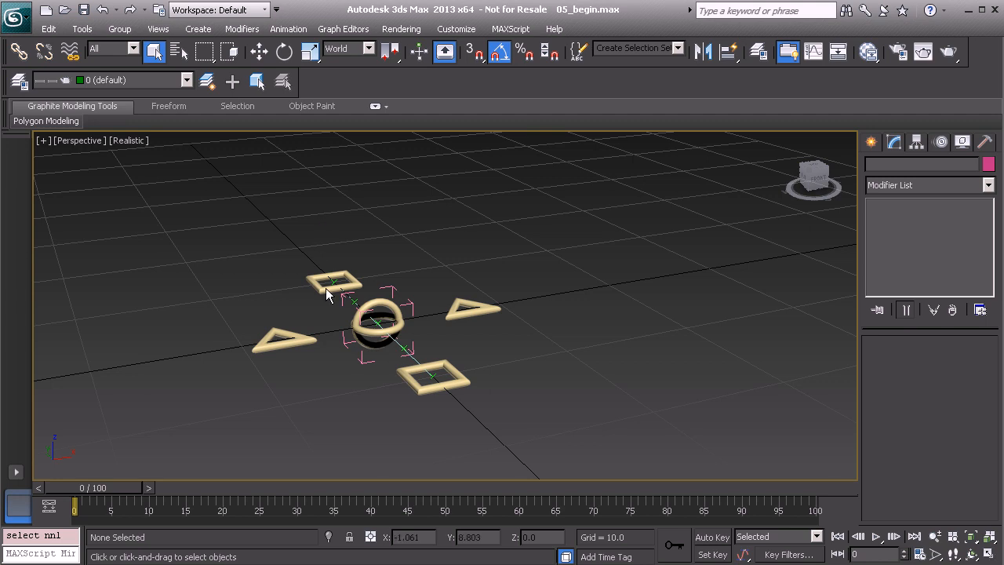
{"action": "middle_click_drag", "start_coordinate": [448, 374], "coordinate": [439, 343], "text": "alt"}
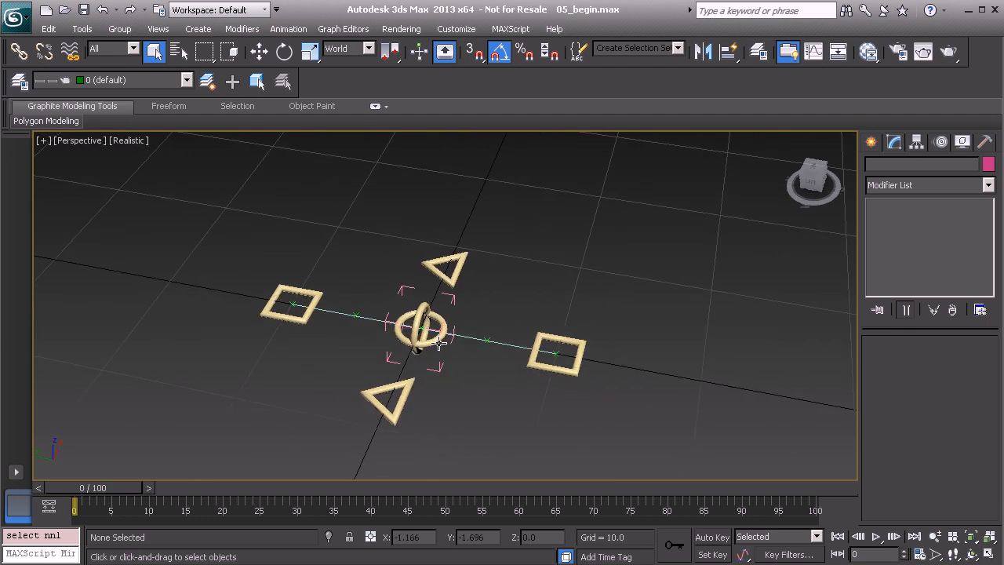
{"action": "left_click", "coordinate": [499, 344]}
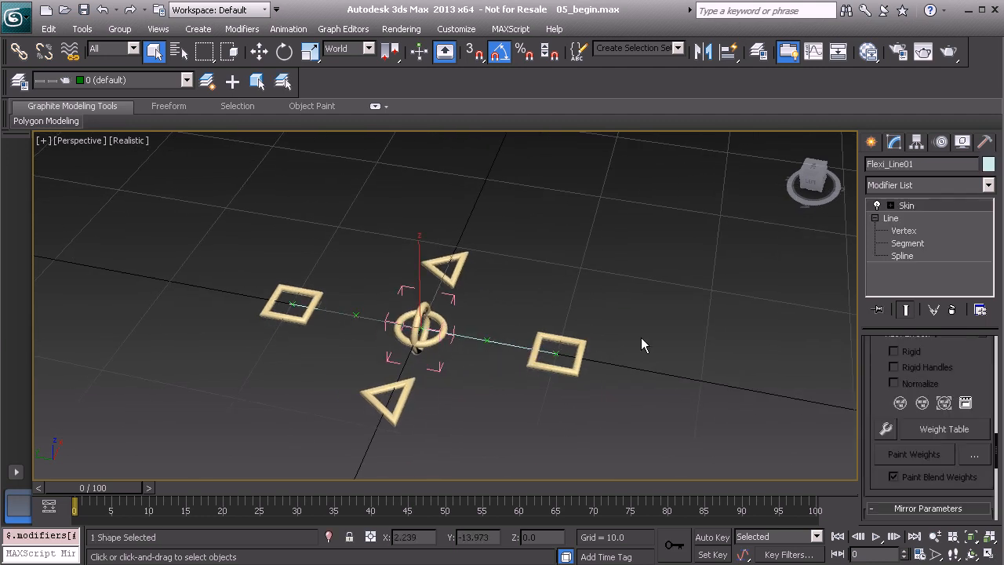
{"action": "left_click", "coordinate": [963, 142]}
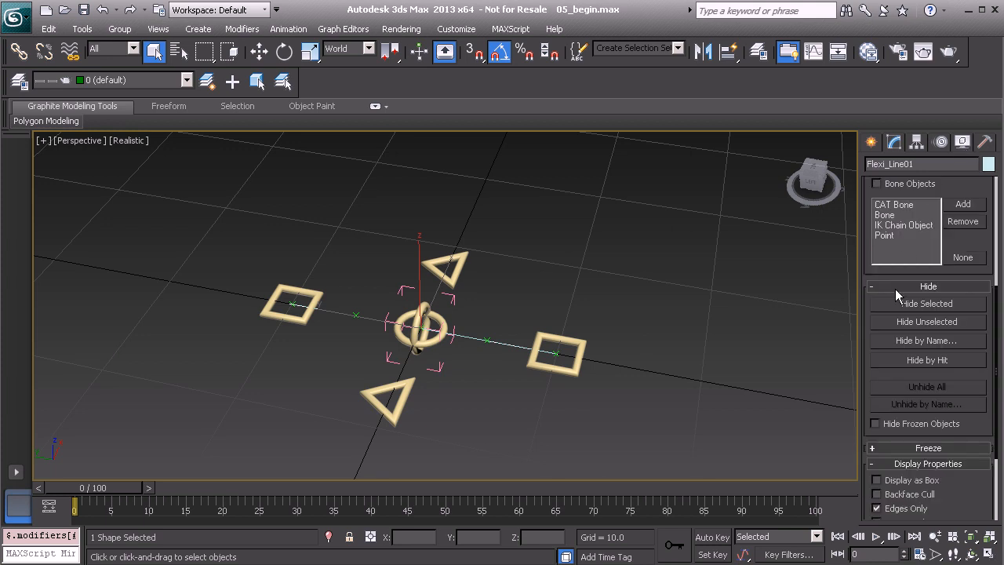
{"action": "scroll", "coordinate": [875, 316], "scroll_direction": "up", "scroll_amount": 1}
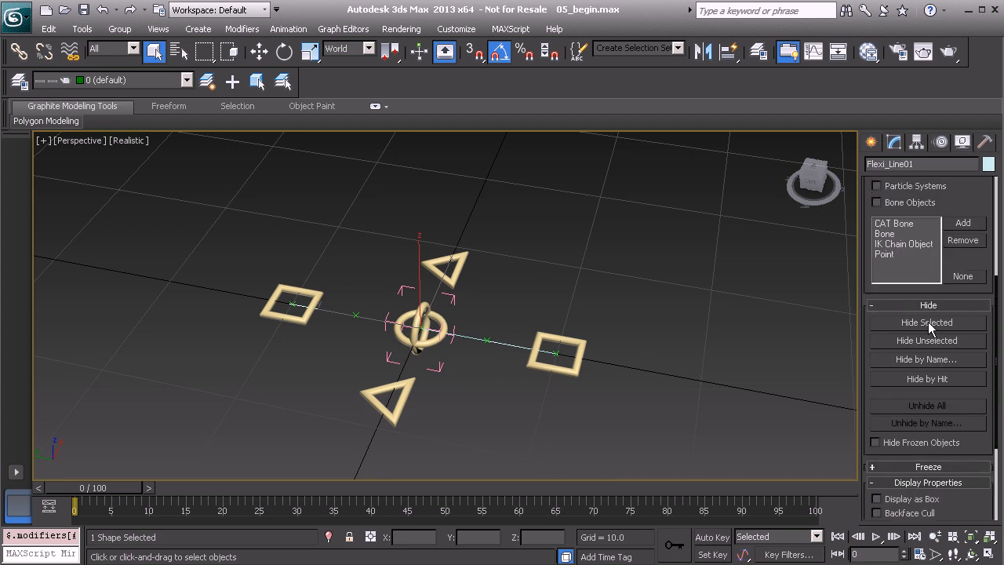
{"action": "left_click", "coordinate": [927, 321]}
Select the five helpers Flexi_Anchor_A01 through Flexi_Anchor_E01 by name and clone them as copies
{"action": "middle_click_drag", "start_coordinate": [515, 316], "coordinate": [500, 375], "text": "alt"}
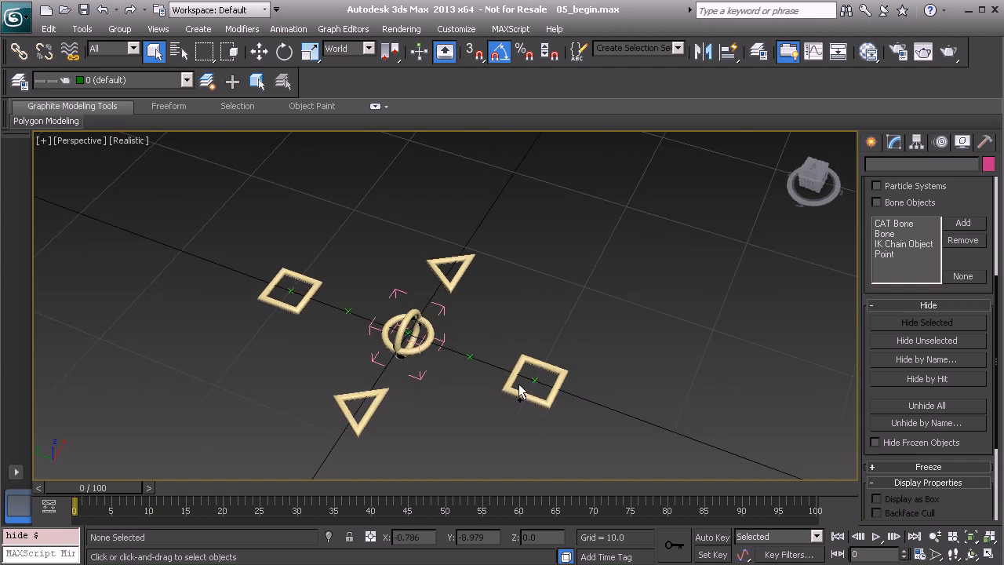
{"action": "scroll", "coordinate": [499, 375], "scroll_direction": "up", "scroll_amount": 3}
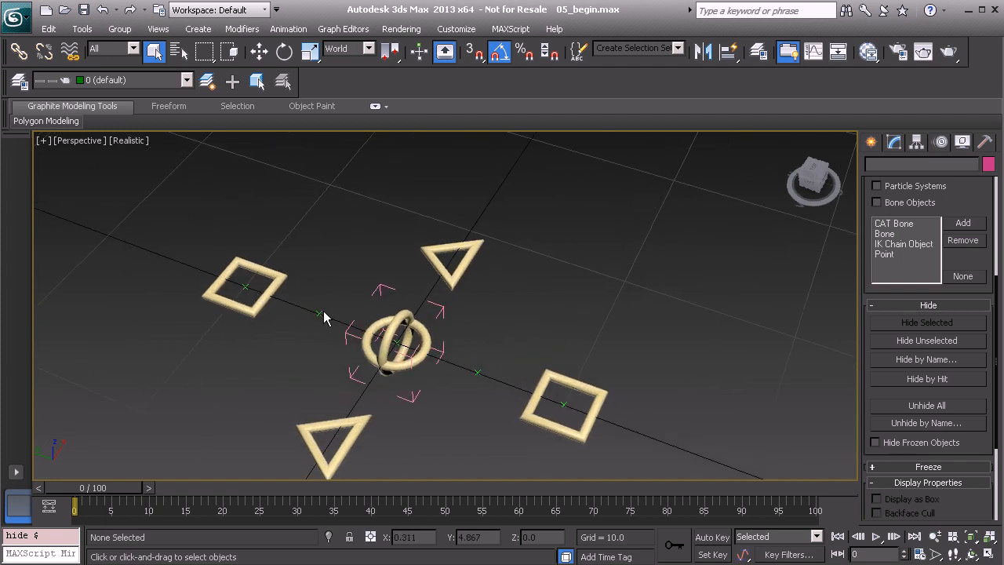
{"action": "middle_click_drag", "start_coordinate": [577, 396], "coordinate": [515, 348]}
{"action": "scroll", "coordinate": [502, 359], "scroll_direction": "up", "scroll_amount": 1}
{"action": "middle_click_drag", "start_coordinate": [377, 353], "coordinate": [475, 358]}
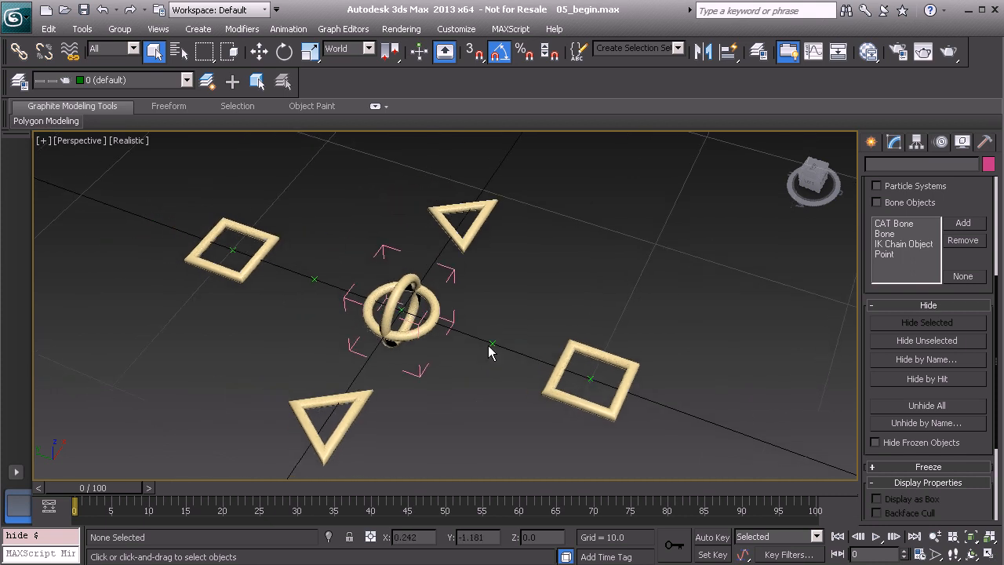
{"action": "key", "text": "h"}
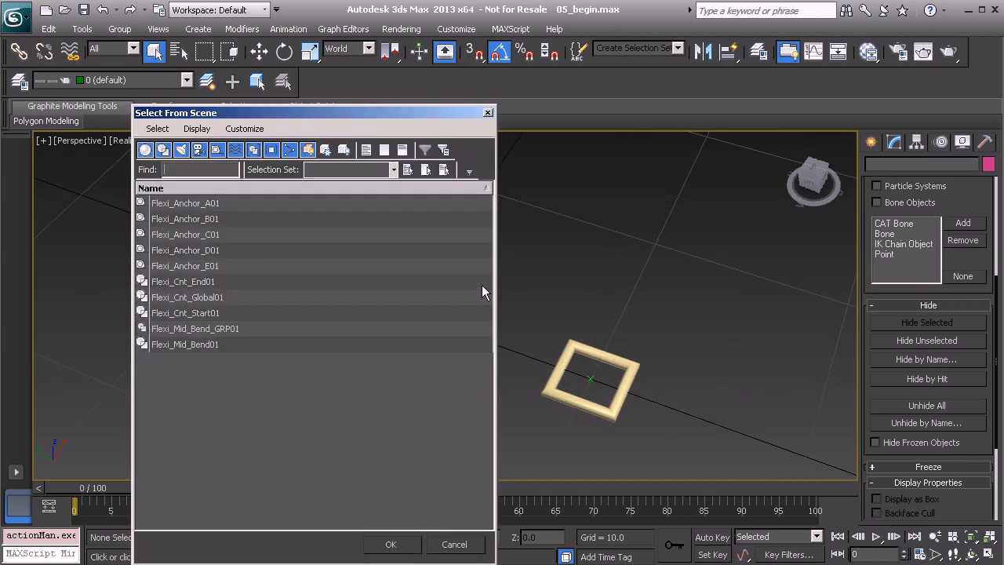
{"action": "left_click", "coordinate": [198, 207]}
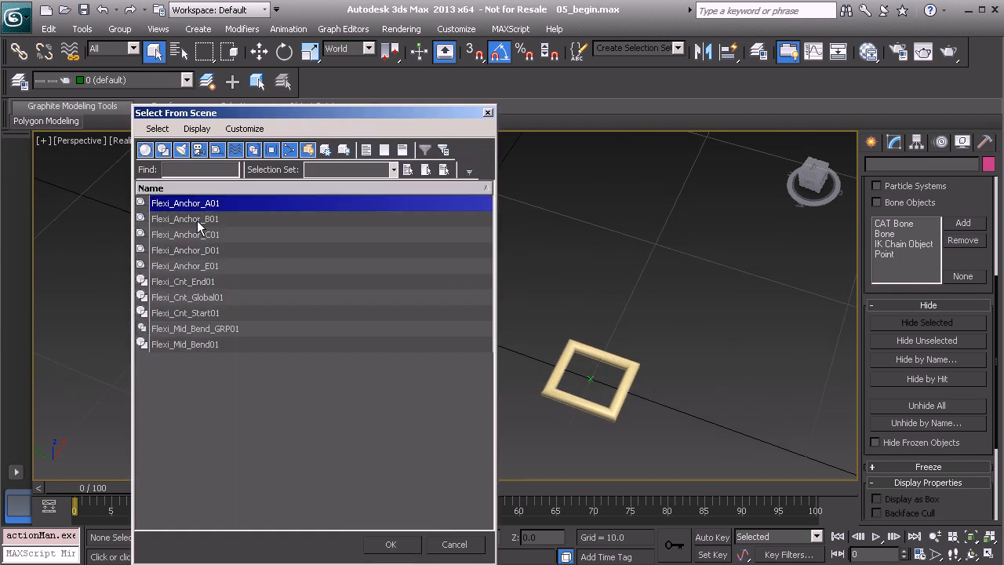
{"action": "left_click", "coordinate": [207, 267], "text": "shift"}
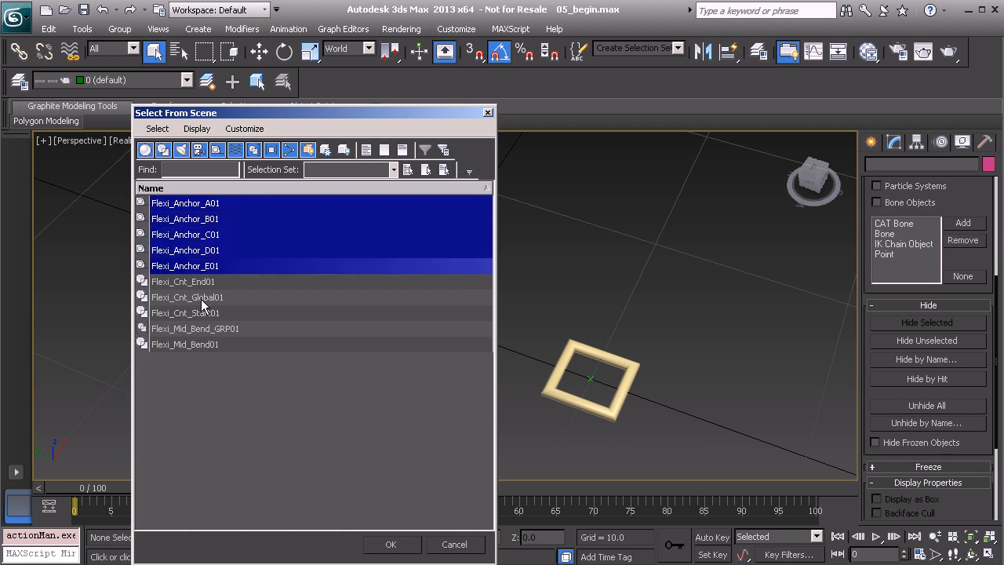
{"action": "left_click", "coordinate": [391, 544]}
{"action": "middle_click_drag", "start_coordinate": [380, 401], "coordinate": [292, 338], "text": "alt"}
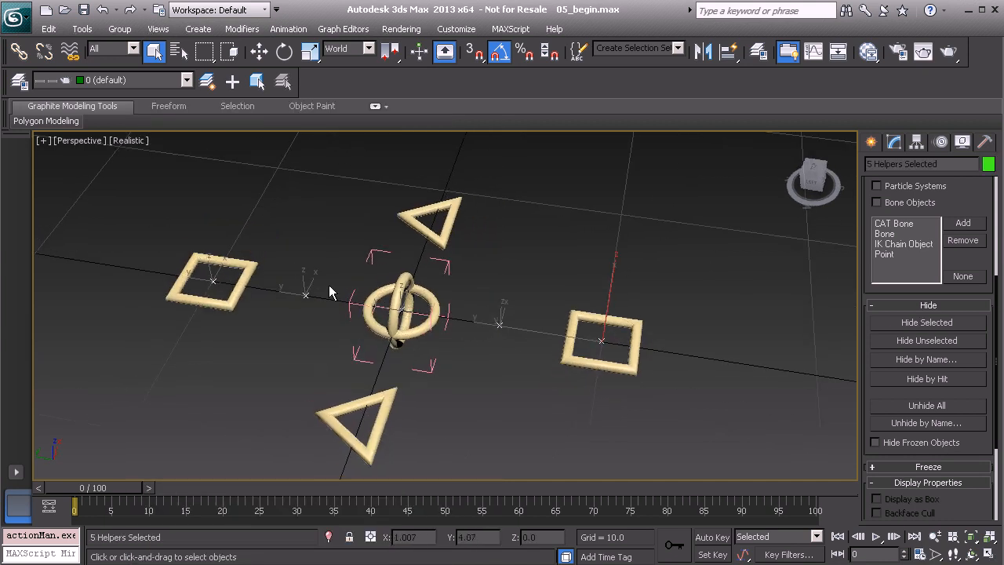
{"action": "key", "text": "ctrl+v"}
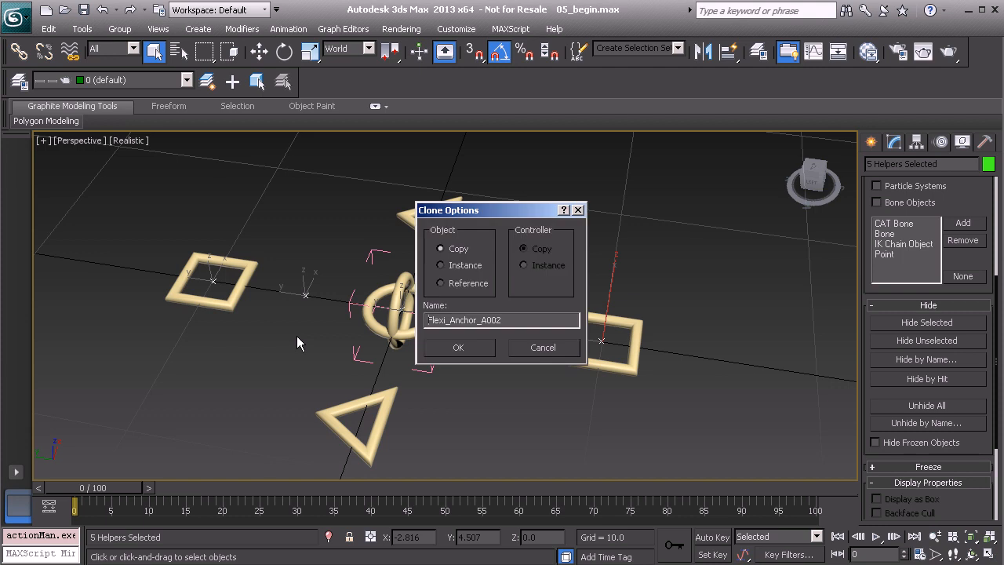
{"action": "left_click", "coordinate": [461, 348]}
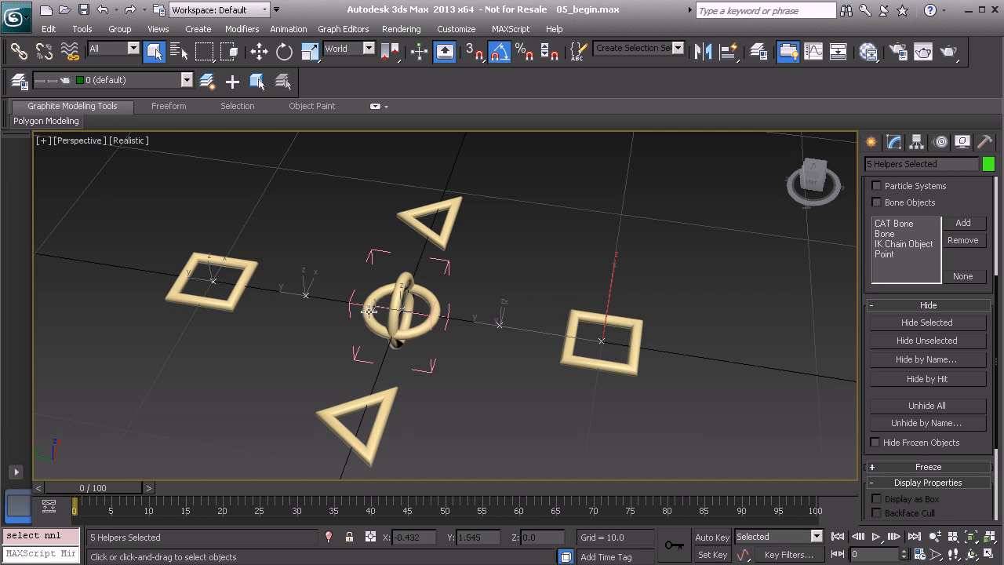
Open the MAXScript Listener window, clear its recorded macro lines and move the window clear of the helpers
{"action": "left_click", "coordinate": [895, 143]}
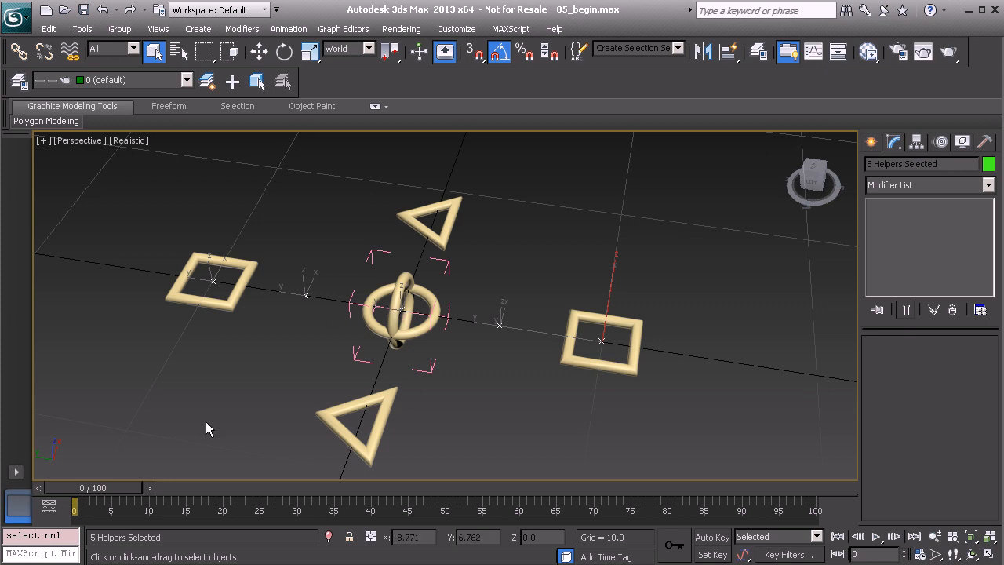
{"action": "right_click", "coordinate": [53, 536]}
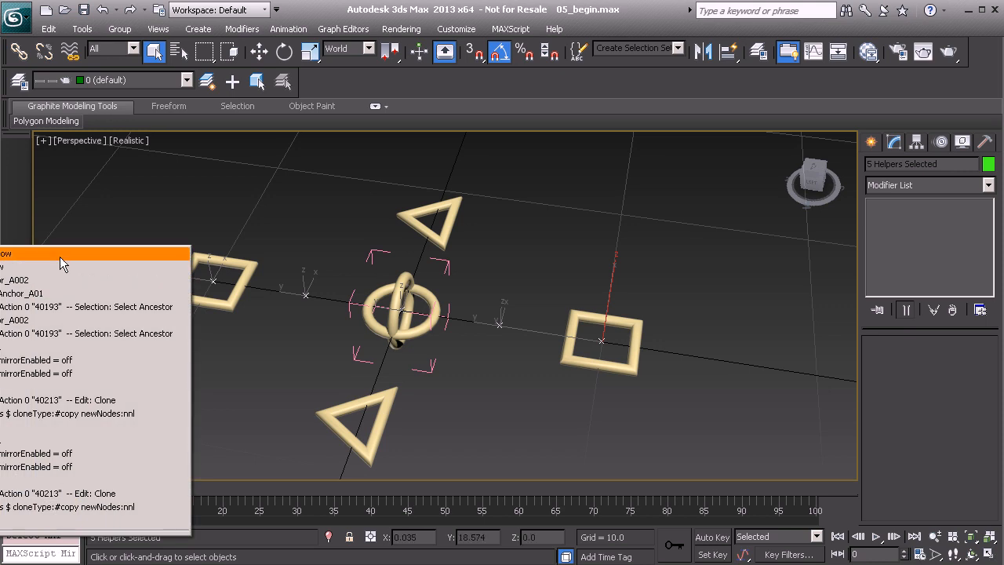
{"action": "left_click", "coordinate": [63, 253]}
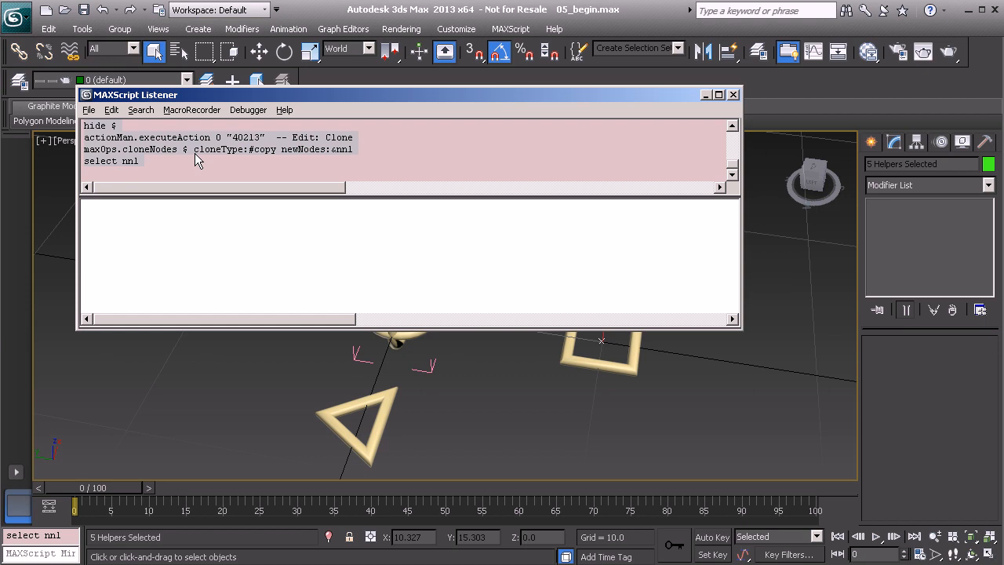
{"action": "key", "text": "Delete"}
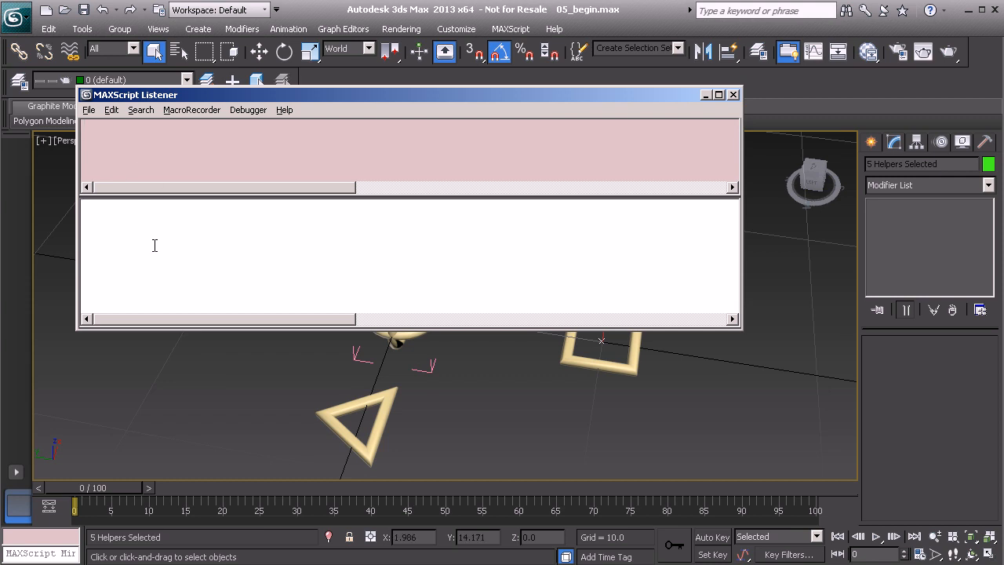
{"action": "left_click", "coordinate": [177, 275]}
{"action": "left_click_drag", "start_coordinate": [259, 95], "coordinate": [229, 65]}
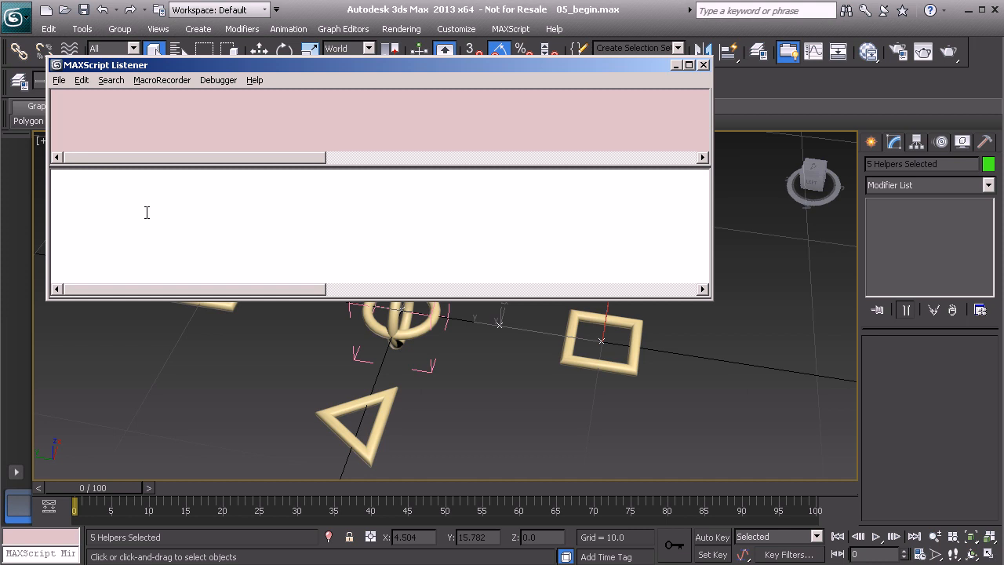
Run "$.box = on" in the MAXScript Listener to turn on box display for the five cloned helpers
{"action": "type", "text": "$.box"}
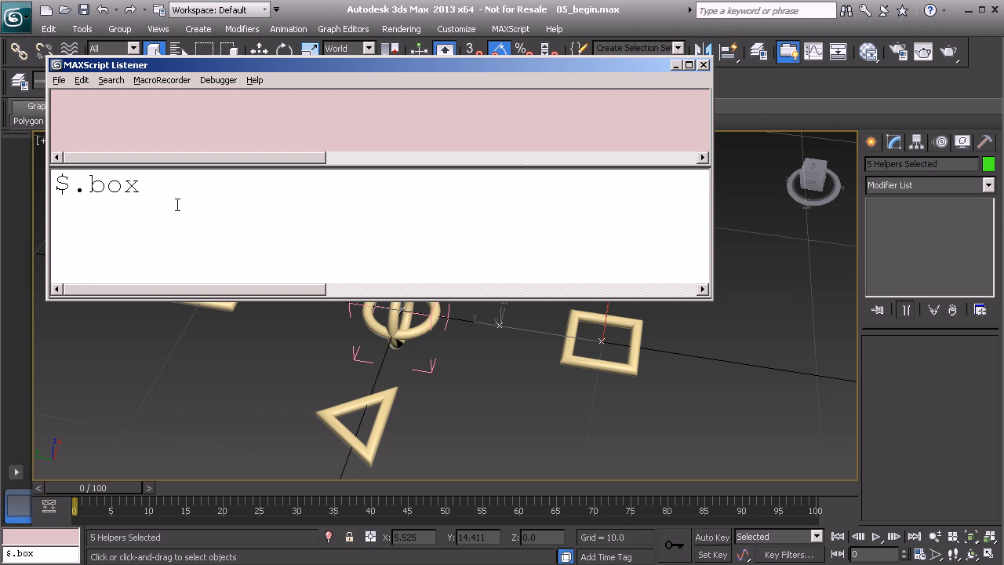
{"action": "type", "text": " = on"}
{"action": "key", "text": "Return"}
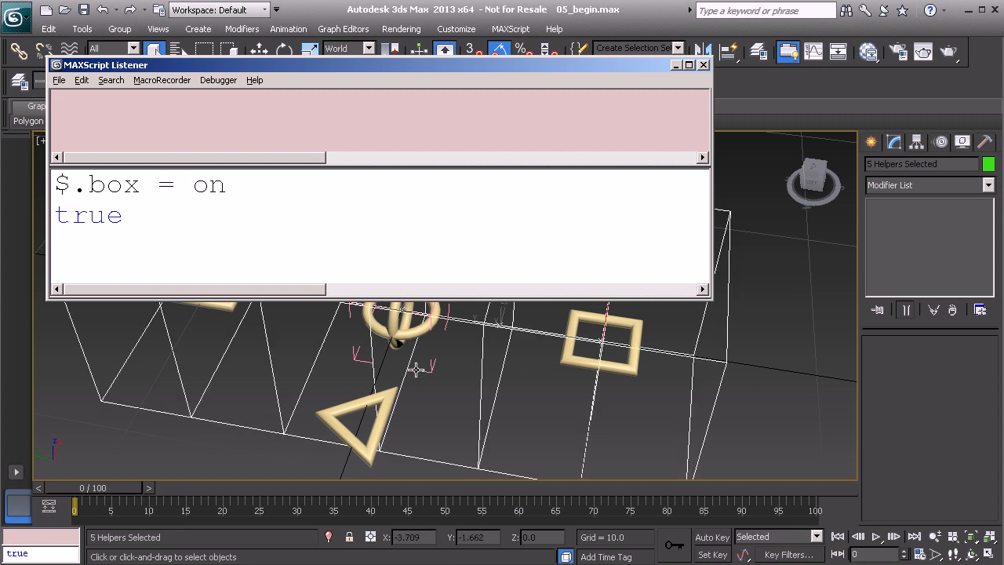
{"action": "middle_click_drag", "start_coordinate": [376, 371], "coordinate": [389, 393], "text": "alt"}
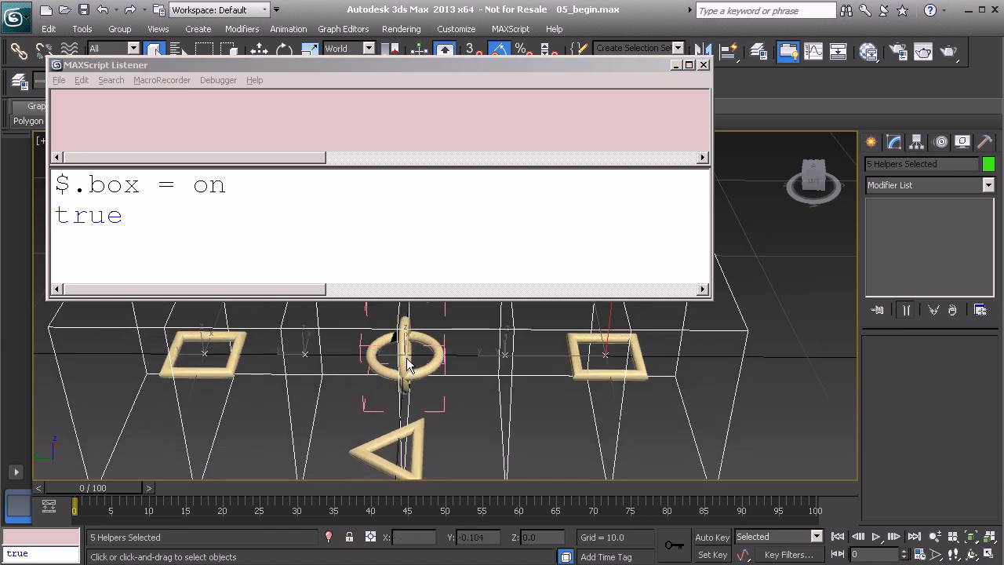
{"action": "left_click", "coordinate": [94, 249]}
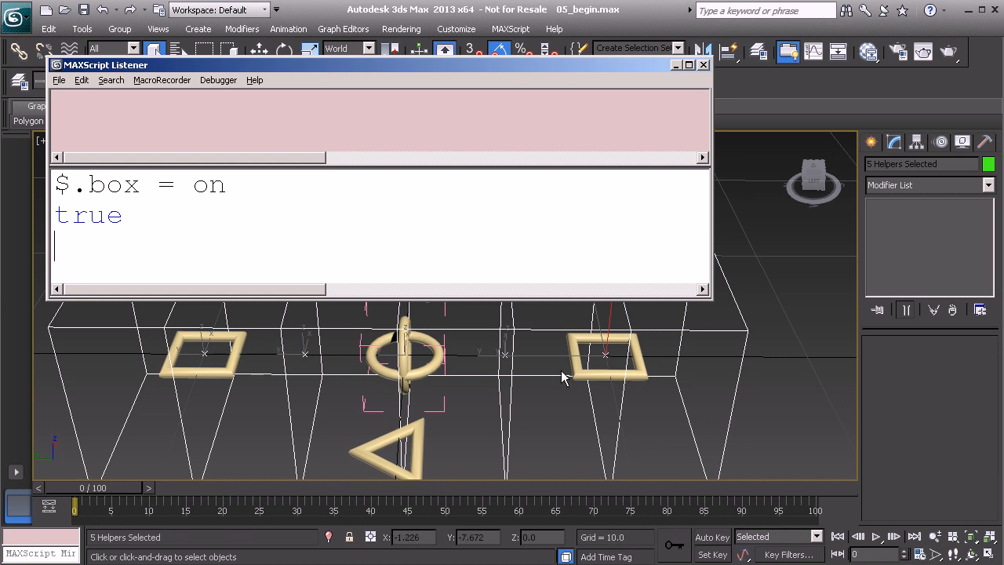
{"action": "middle_click_drag", "start_coordinate": [387, 360], "coordinate": [363, 404], "text": "alt"}
{"action": "middle_click_drag", "start_coordinate": [297, 379], "coordinate": [386, 386]}
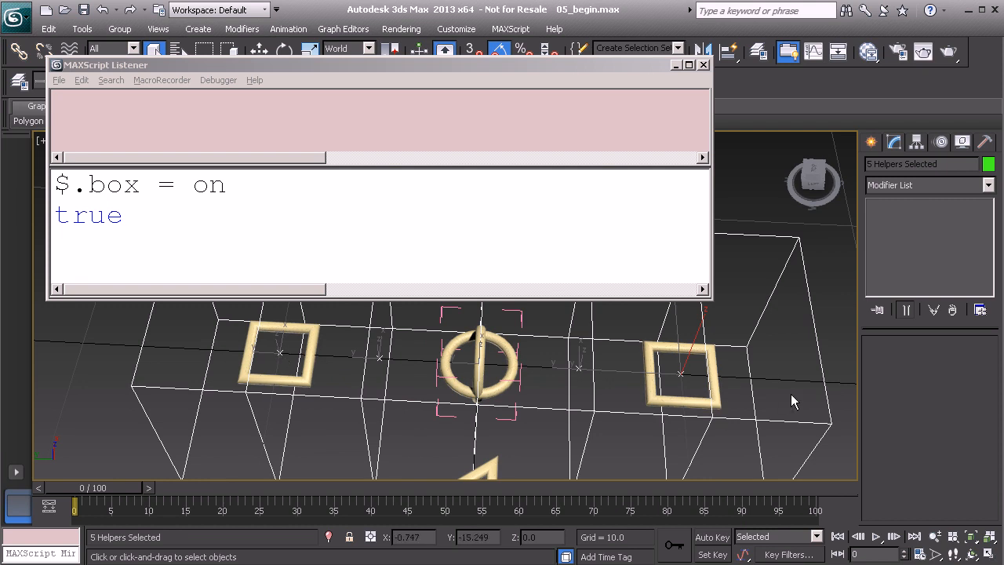
Run "$.centermarker = off" to turn off the center marker on the selected helpers
{"action": "left_click", "coordinate": [70, 239]}
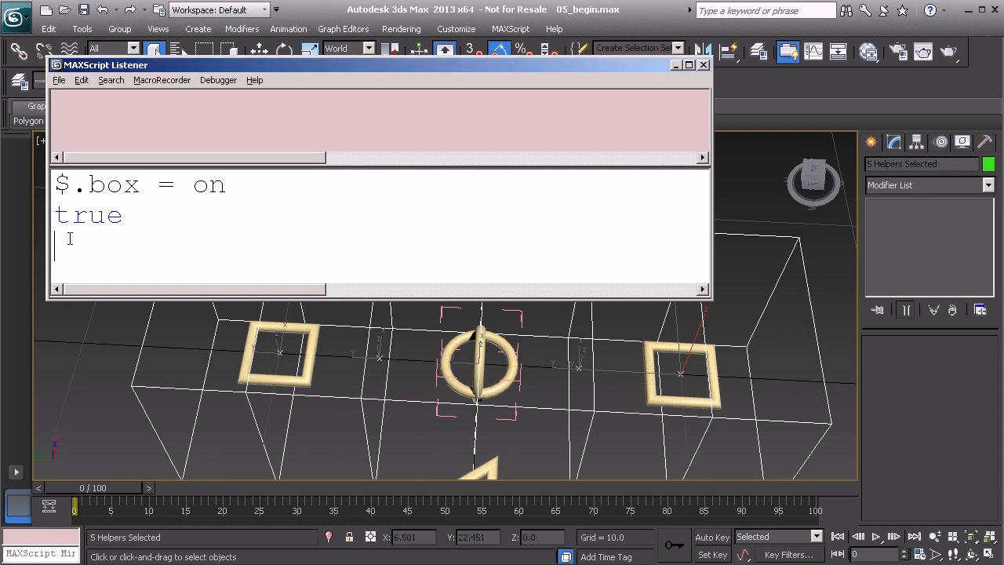
{"action": "type", "text": "$.centermarke"}
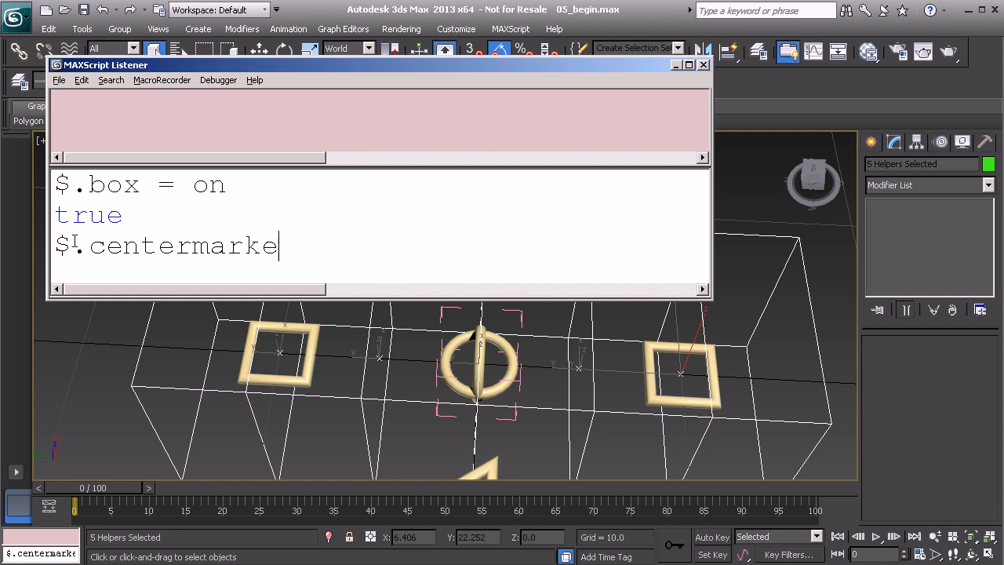
{"action": "type", "text": "r = off"}
{"action": "key", "text": "Return"}
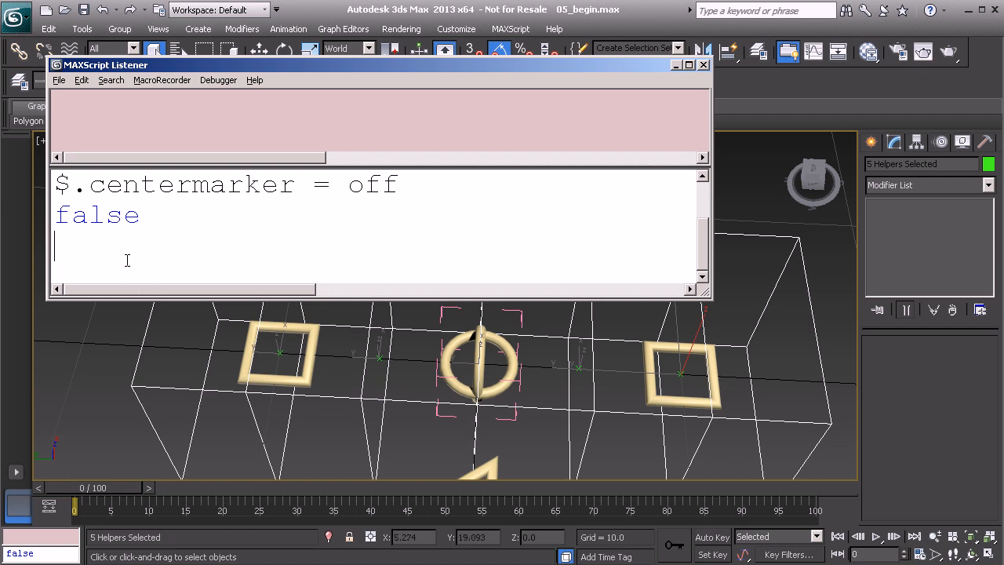
{"action": "middle_click_drag", "start_coordinate": [381, 393], "coordinate": [387, 364], "text": "alt"}
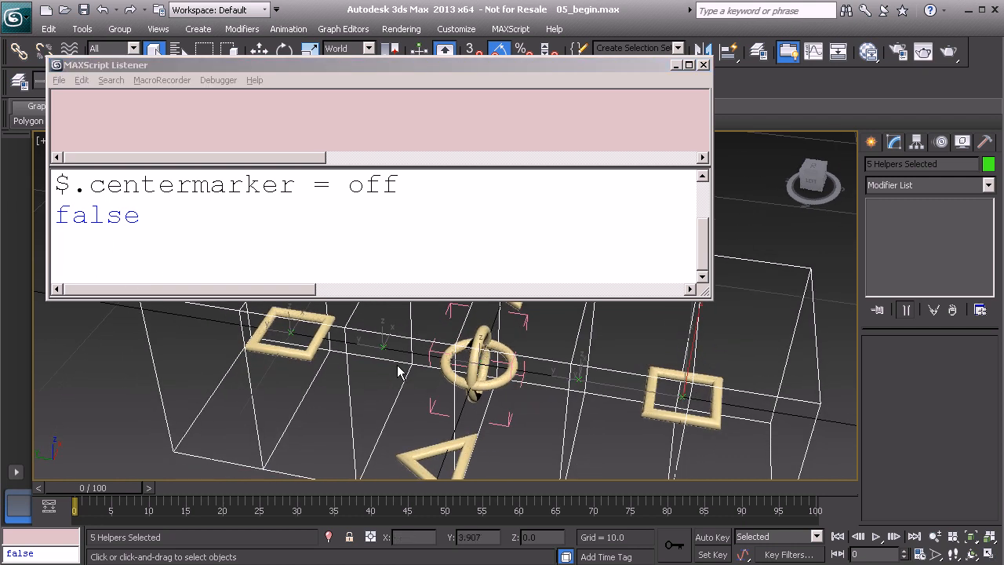
Run "$.size = 3" to resize the selected helpers, and close the MAXScript Listener
{"action": "left_click", "coordinate": [92, 251]}
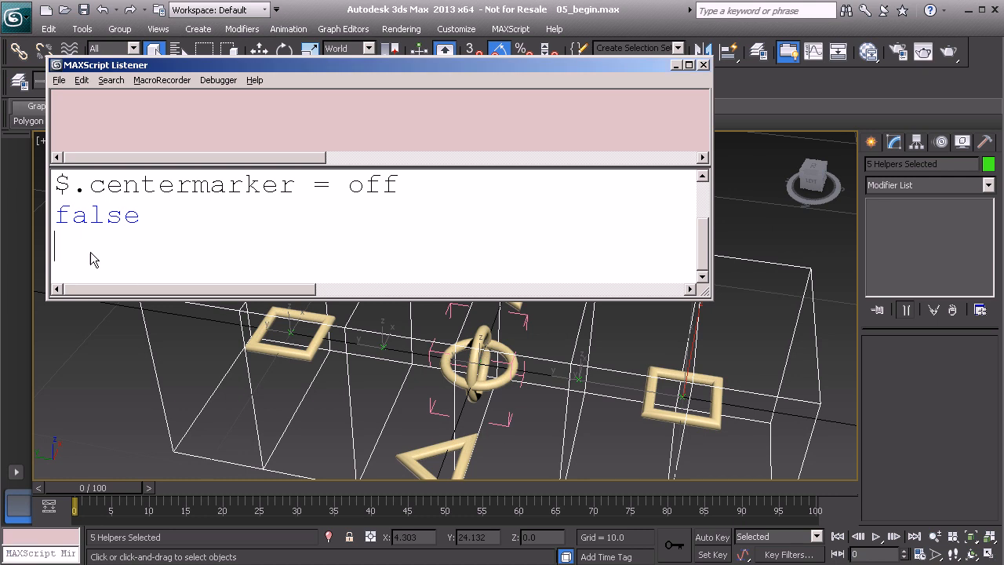
{"action": "type", "text": "$.size = 3"}
{"action": "key", "text": "Return"}
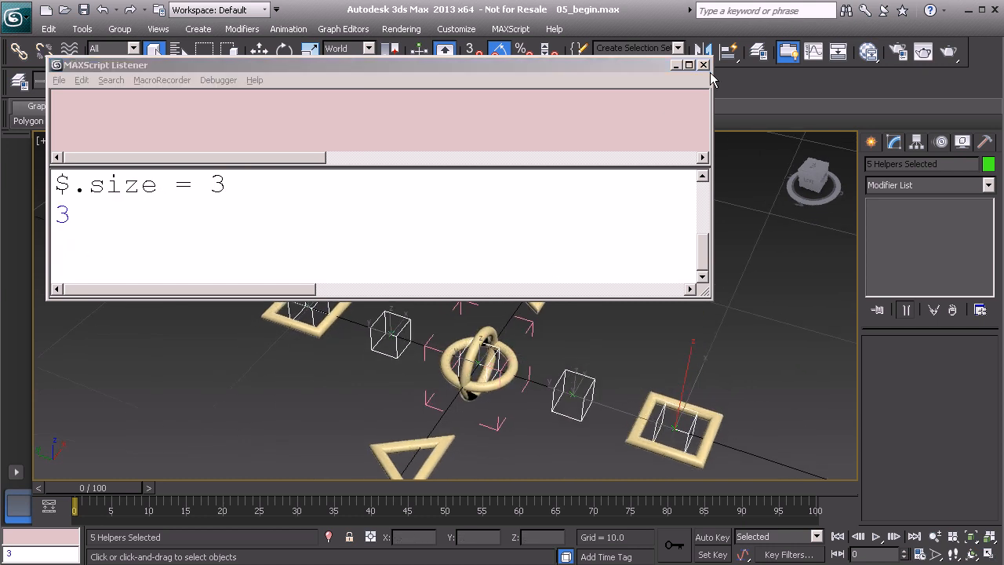
{"action": "left_click", "coordinate": [705, 65]}
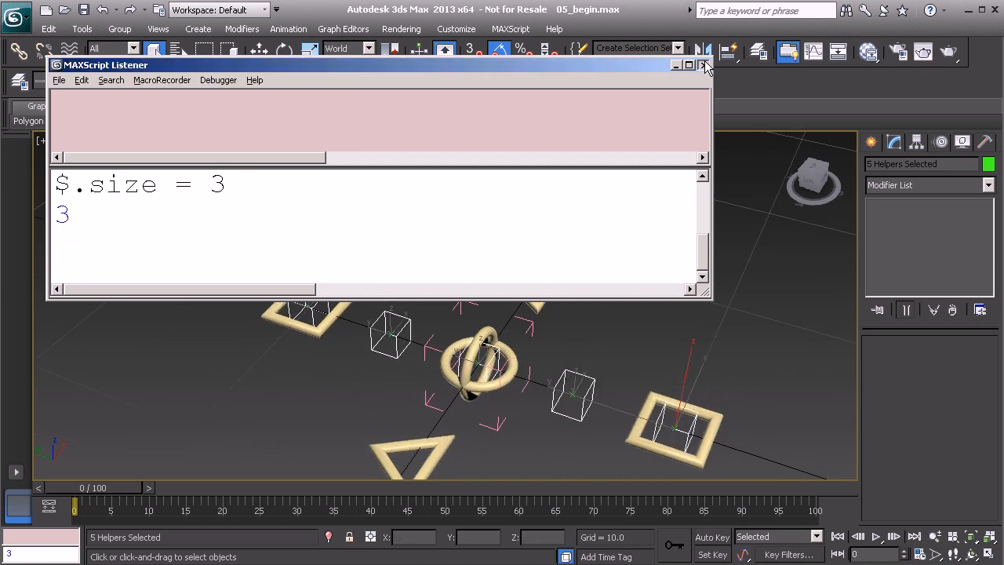
Select the cloned anchor helper inside the end square control and examine its display parameters
{"action": "middle_click_drag", "start_coordinate": [397, 340], "coordinate": [437, 343], "text": "alt"}
{"action": "scroll", "coordinate": [520, 343], "scroll_direction": "up", "scroll_amount": 5}
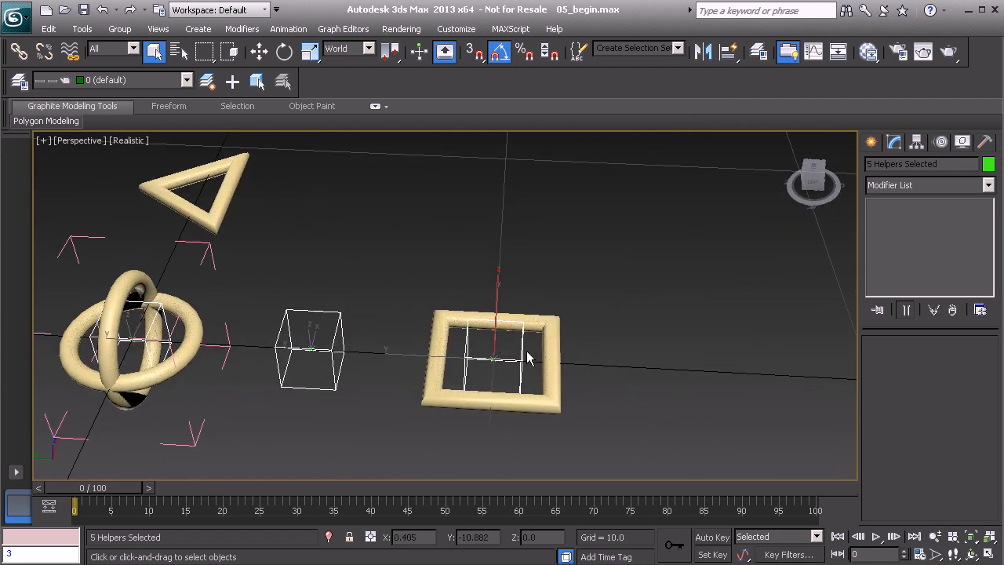
{"action": "left_click", "coordinate": [520, 356]}
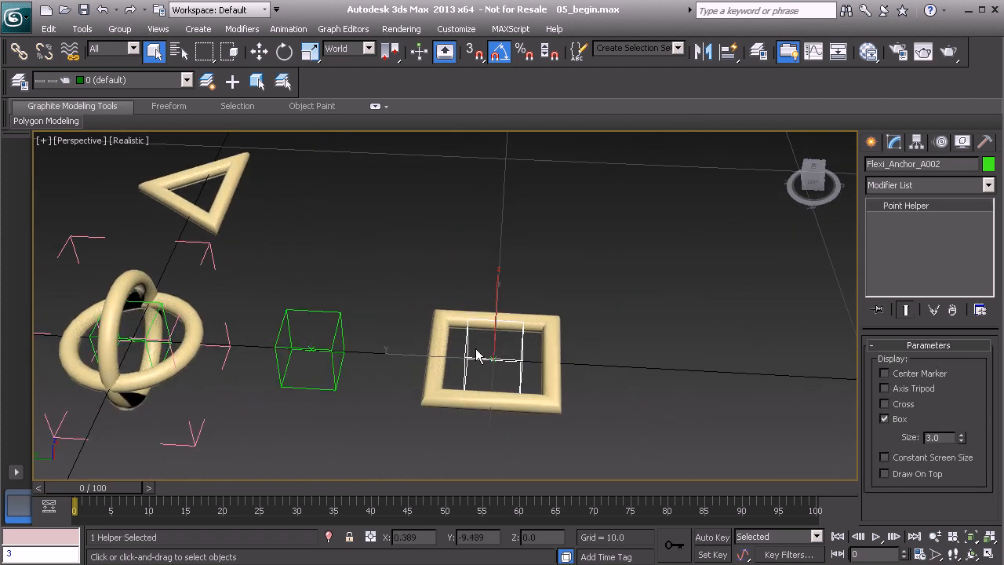
{"action": "middle_click_drag", "start_coordinate": [474, 357], "coordinate": [368, 356], "text": "alt"}
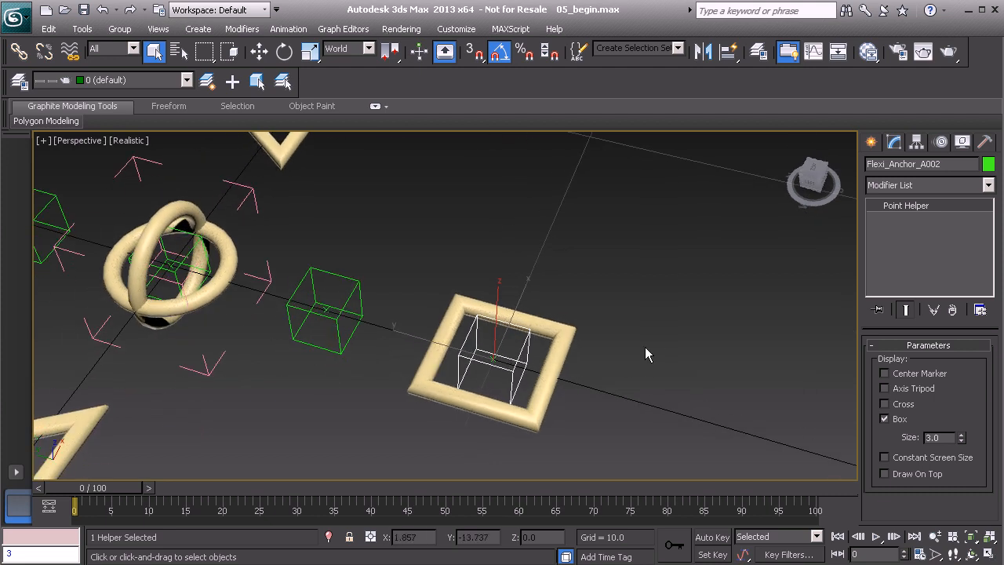
Rename the cloned helper inside the end square control Flexi_BnDrv_A01
{"action": "middle_click_drag", "start_coordinate": [561, 369], "coordinate": [533, 347], "text": "alt"}
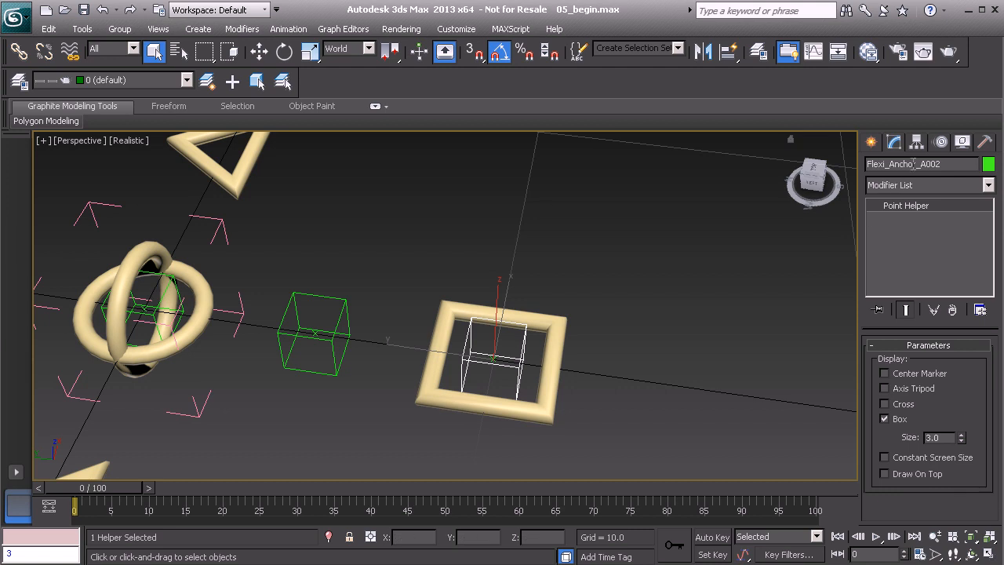
{"action": "left_click_drag", "start_coordinate": [888, 165], "coordinate": [917, 166]}
{"action": "type", "text": "BnDrv"}
Rename the remaining cloned helpers in order, from Flexi_BnDrv_B01 beside the end square to Flexi_BnDrv_E01 in the opposite square
{"action": "left_click", "coordinate": [345, 316]}
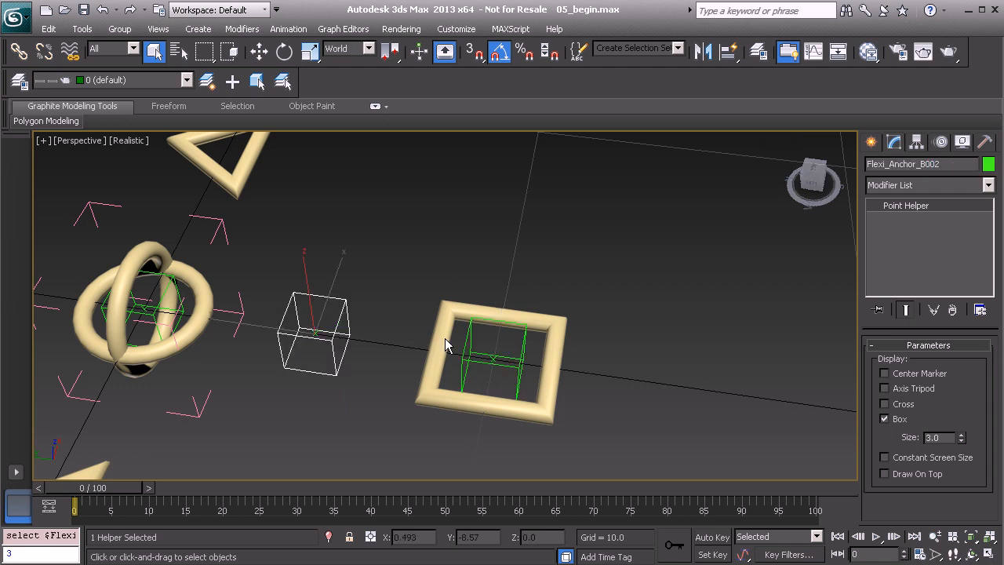
{"action": "left_click", "coordinate": [902, 164]}
{"action": "left_click_drag", "start_coordinate": [888, 164], "coordinate": [918, 166]}
{"action": "type", "text": "Bl"}
{"action": "key", "text": "Return"}
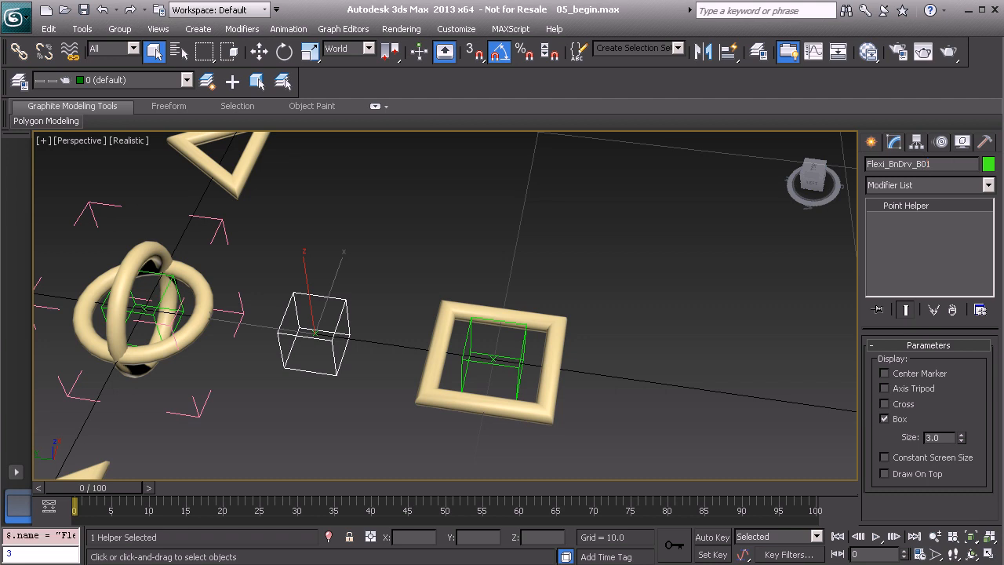
{"action": "middle_click_drag", "start_coordinate": [581, 290], "coordinate": [462, 227], "text": "alt"}
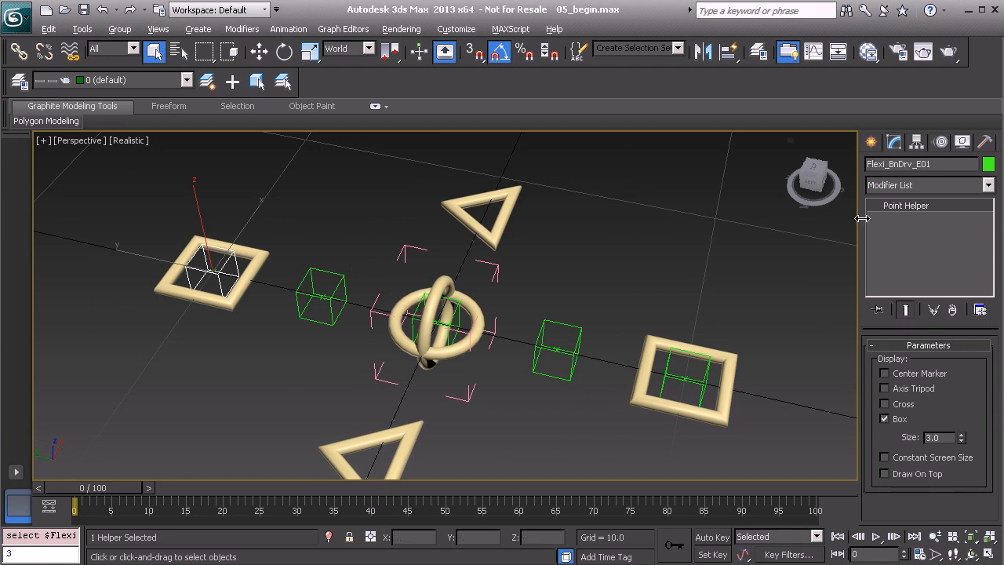
Link Flexi_BnDrv_A01 to Flexi_Anchor_A01 as its parent with Select and Link
{"action": "middle_click_drag", "start_coordinate": [710, 332], "coordinate": [534, 354]}
{"action": "scroll", "coordinate": [535, 333], "scroll_direction": "up", "scroll_amount": 3}
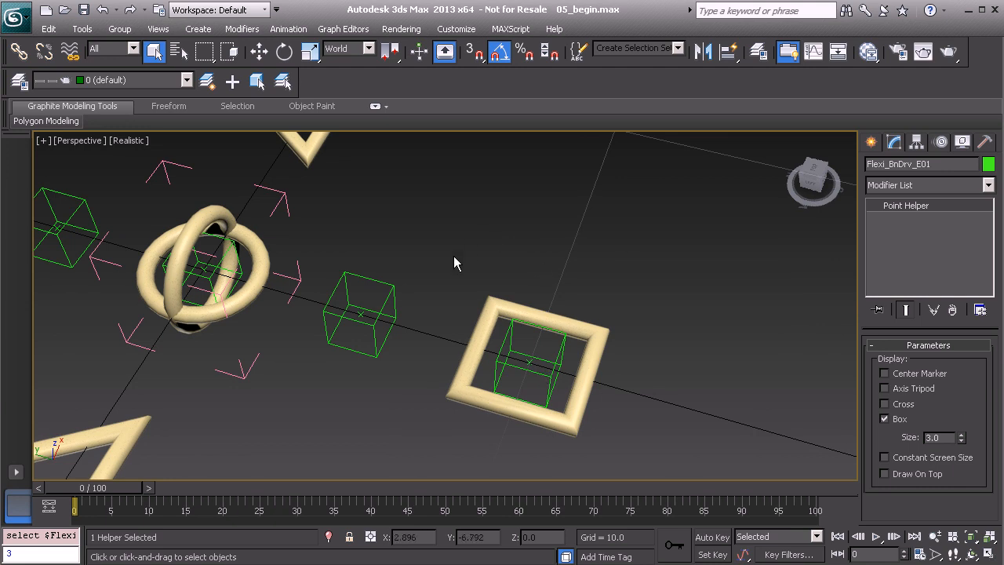
{"action": "middle_click_drag", "start_coordinate": [421, 300], "coordinate": [329, 214], "text": "alt"}
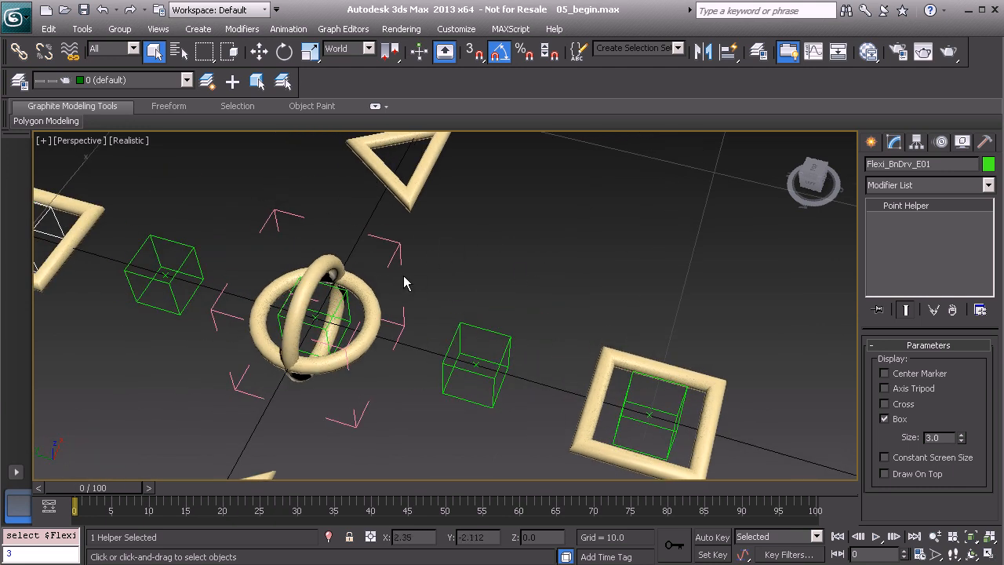
{"action": "middle_click_drag", "start_coordinate": [461, 301], "coordinate": [386, 271], "text": "alt"}
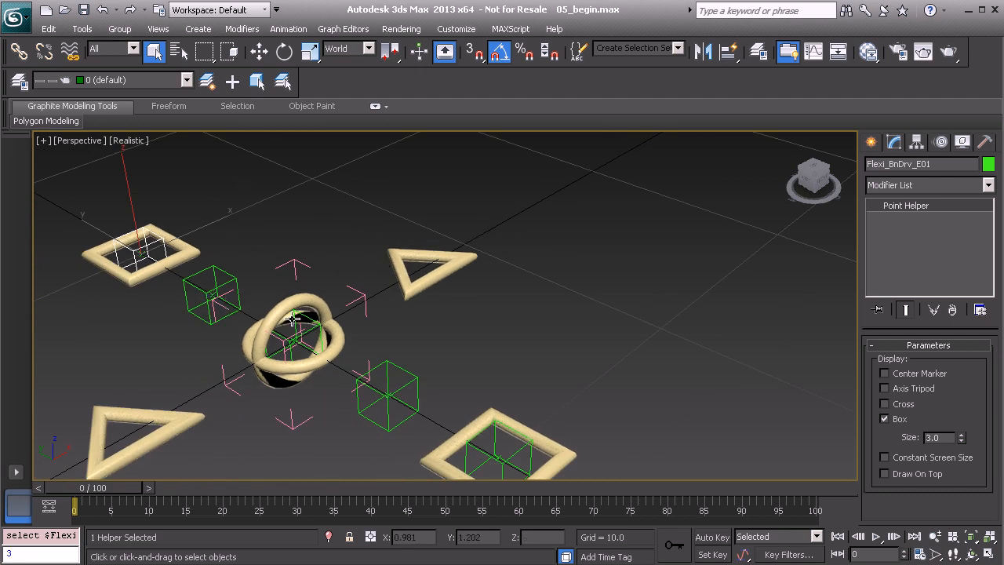
{"action": "middle_click_drag", "start_coordinate": [439, 404], "coordinate": [453, 348]}
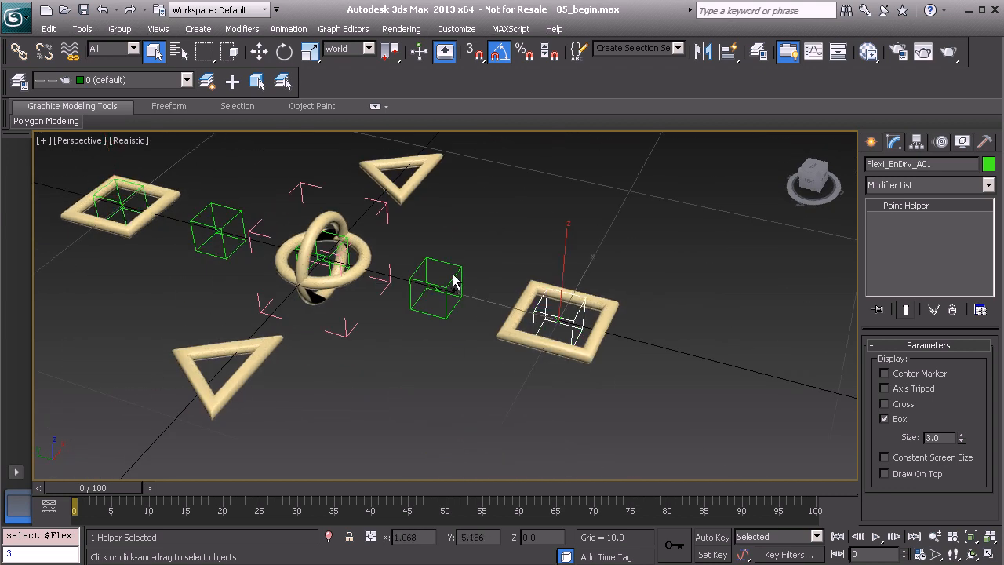
{"action": "middle_click_drag", "start_coordinate": [453, 275], "coordinate": [487, 337], "text": "alt"}
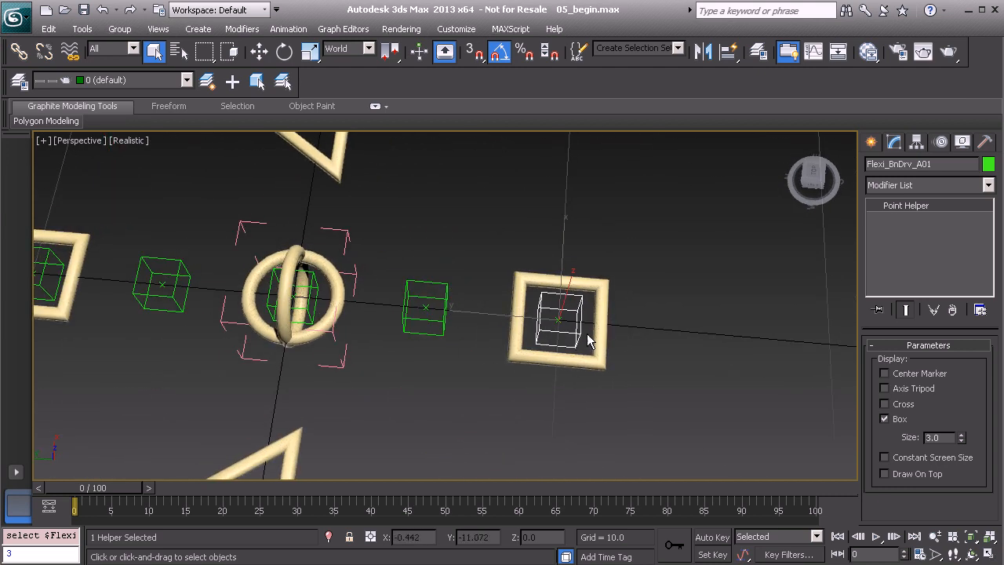
{"action": "middle_click_drag", "start_coordinate": [588, 350], "coordinate": [490, 341]}
{"action": "scroll", "coordinate": [491, 338], "scroll_direction": "up", "scroll_amount": 4}
{"action": "left_click", "coordinate": [19, 51]}
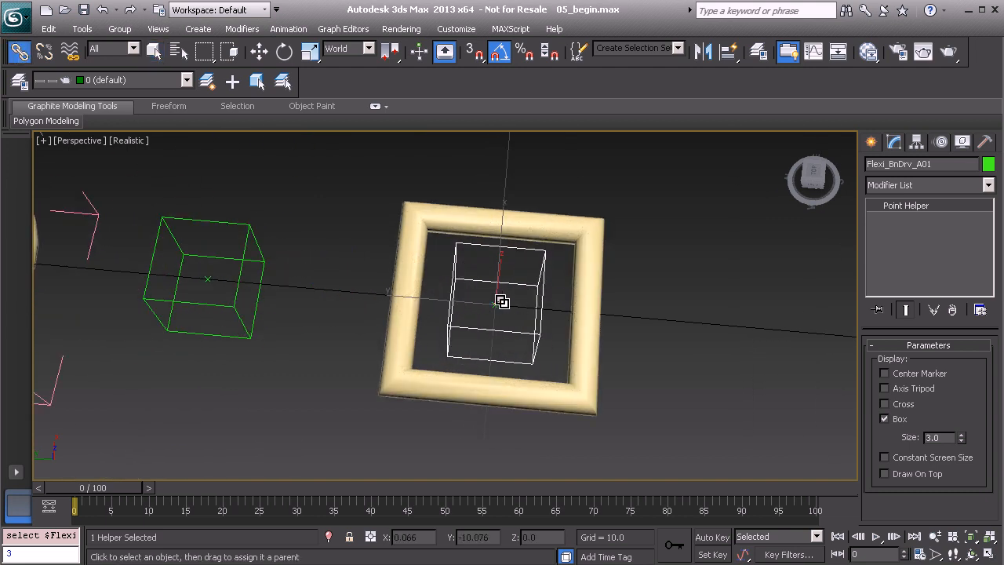
{"action": "left_click_drag", "start_coordinate": [494, 303], "coordinate": [500, 315]}
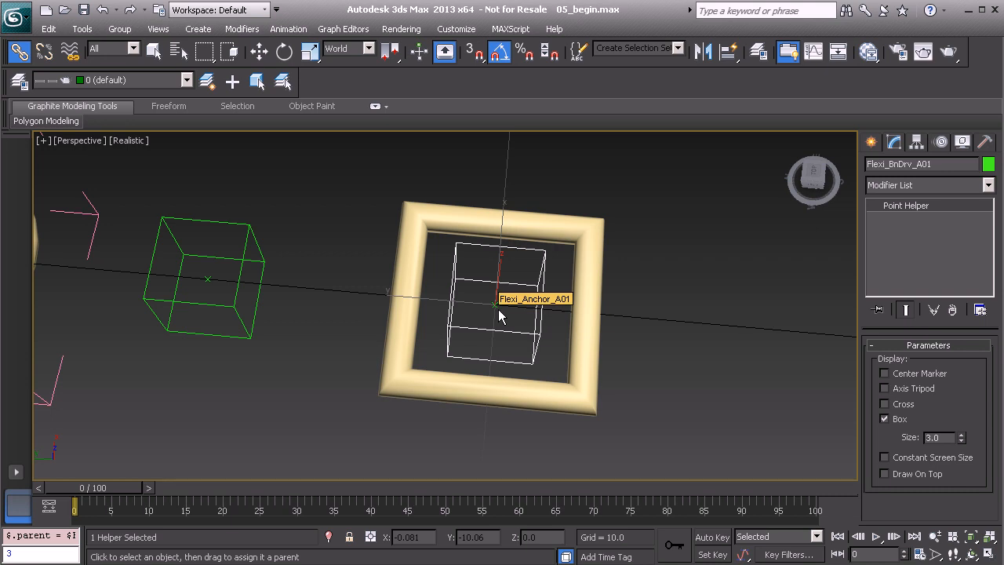
{"action": "left_click", "coordinate": [499, 313]}
Link Flexi_BnDrv_B01 to Flexi_Anchor_B01 and select its parent to check the link
{"action": "middle_click_drag", "start_coordinate": [259, 278], "coordinate": [448, 291]}
{"action": "left_click", "coordinate": [466, 262]}
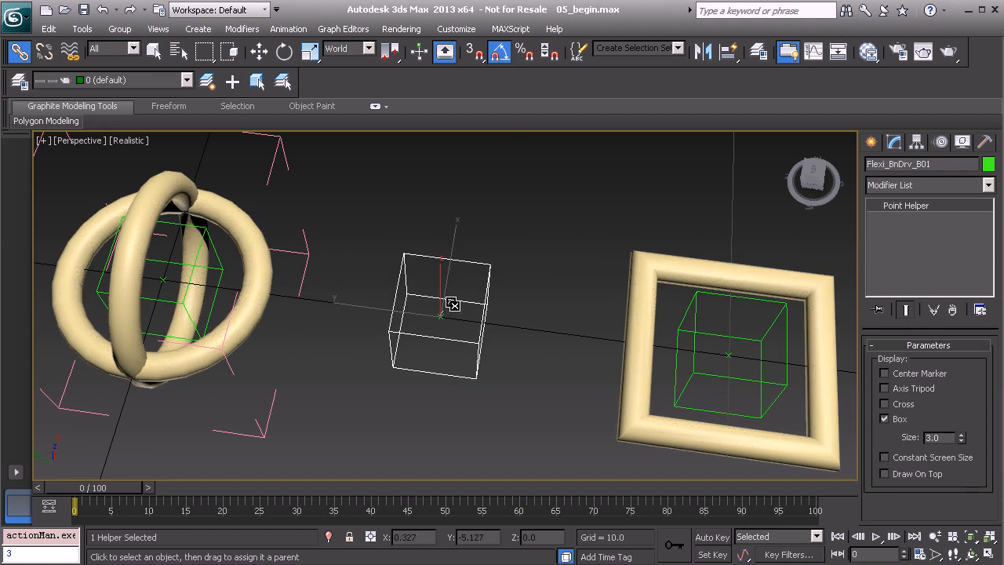
{"action": "left_click", "coordinate": [440, 313]}
{"action": "key", "text": "Page_Up"}
Link the remaining BnDrv helpers to their matching anchors, ending with Flexi_BnDrv_E01 to Flexi_Anchor_E01, and check the last helper's parent
{"action": "middle_click_drag", "start_coordinate": [243, 260], "coordinate": [367, 331]}
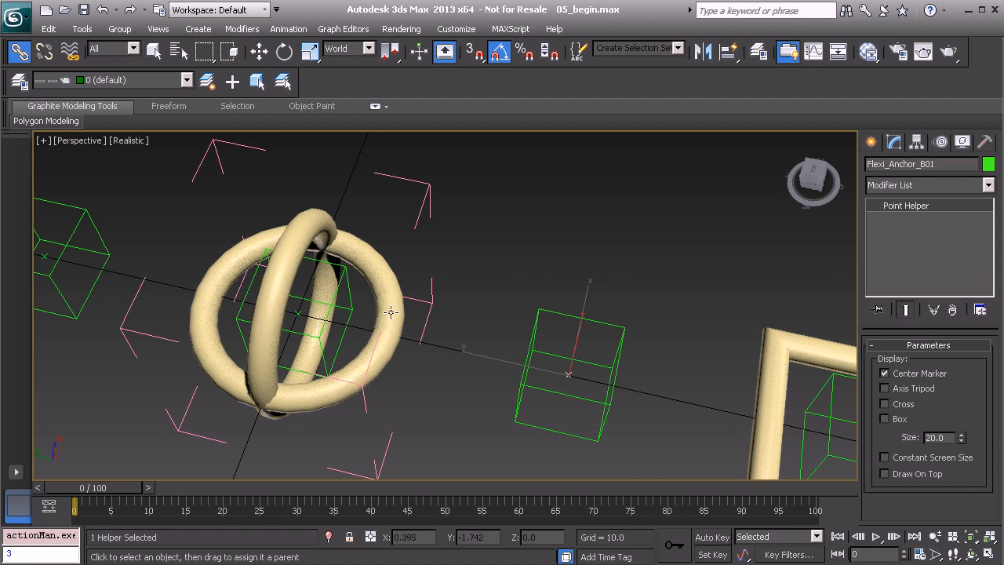
{"action": "middle_click_drag", "start_coordinate": [490, 345], "coordinate": [414, 341], "text": "alt"}
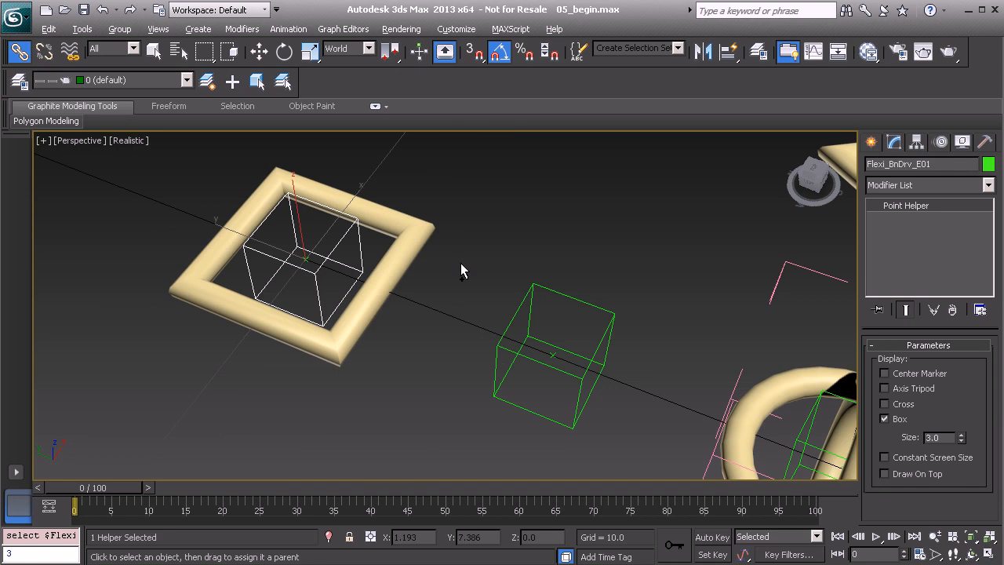
{"action": "middle_click_drag", "start_coordinate": [320, 269], "coordinate": [357, 283]}
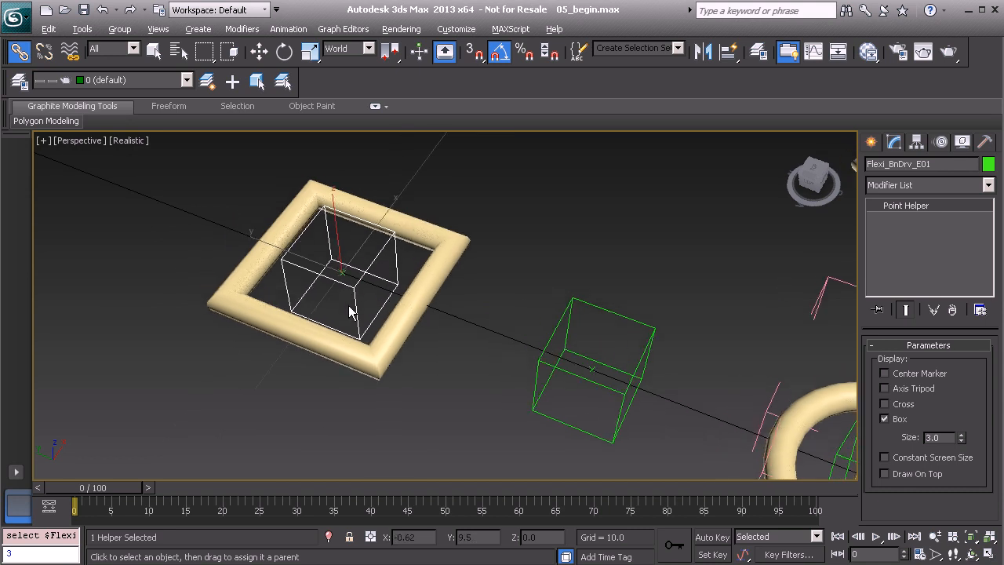
{"action": "scroll", "coordinate": [350, 314], "scroll_direction": "up", "scroll_amount": 3}
{"action": "key", "text": "Page_Up"}
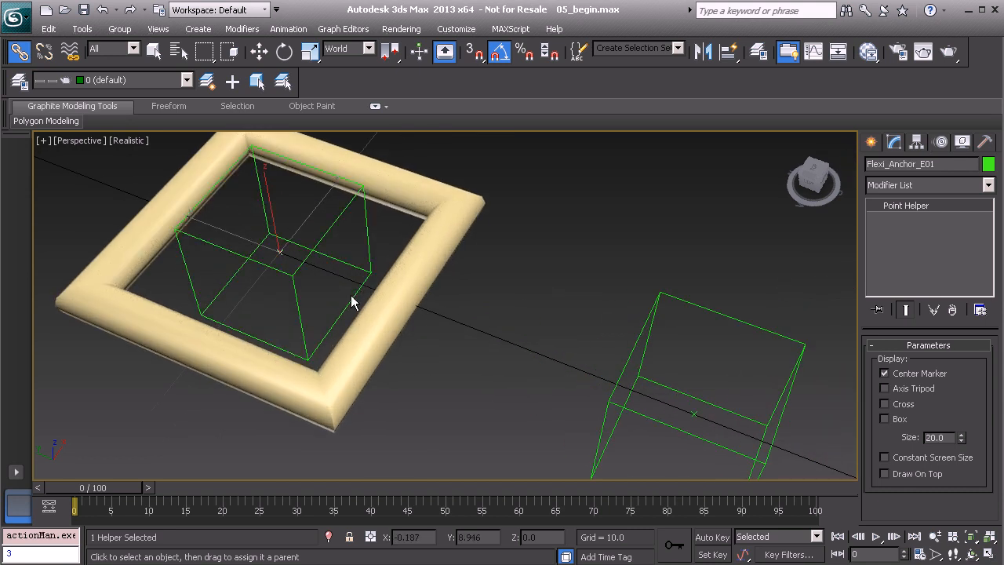
{"action": "left_click", "coordinate": [318, 267]}
Select Flexi_BnDrv_D01 and examine its position controller list and path constraint parameters in the motion settings
{"action": "scroll", "coordinate": [324, 268], "scroll_direction": "down", "scroll_amount": 6}
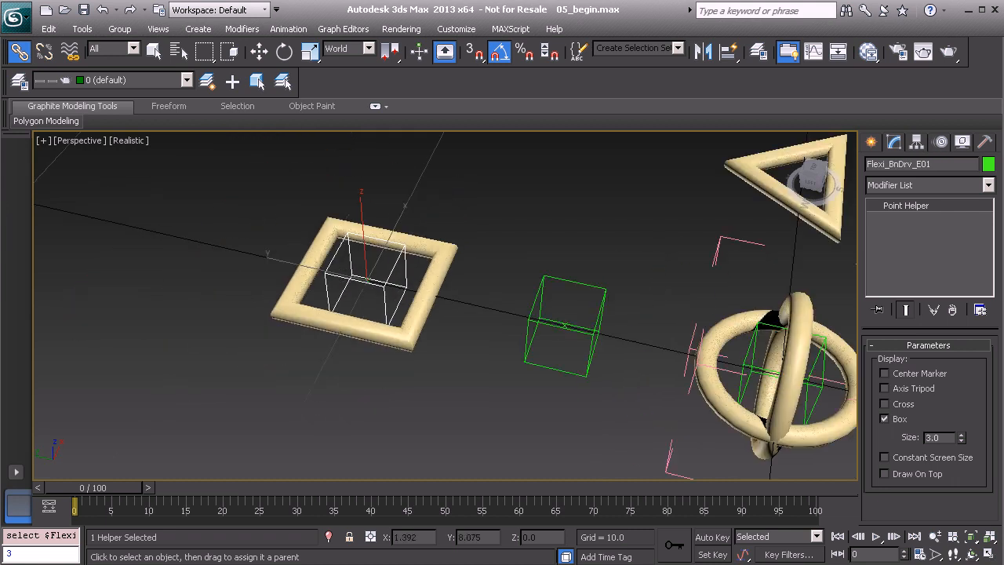
{"action": "middle_click_drag", "start_coordinate": [567, 275], "coordinate": [418, 275]}
{"action": "left_click", "coordinate": [410, 290], "text": "ctrl"}
{"action": "middle_click_drag", "start_coordinate": [598, 345], "coordinate": [547, 334]}
{"action": "left_click", "coordinate": [343, 285]}
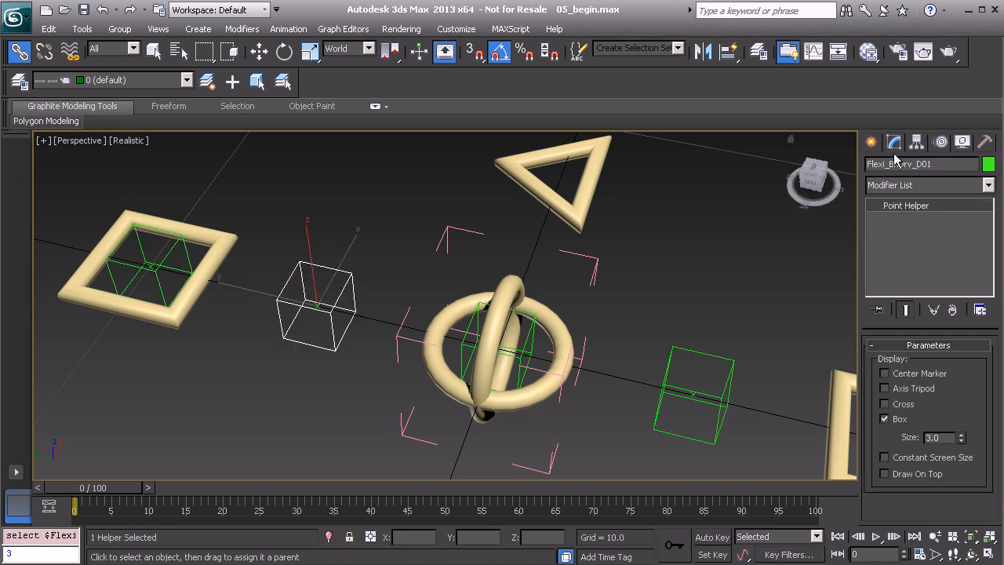
{"action": "left_click", "coordinate": [945, 143]}
{"action": "left_click_drag", "start_coordinate": [867, 433], "coordinate": [866, 273]}
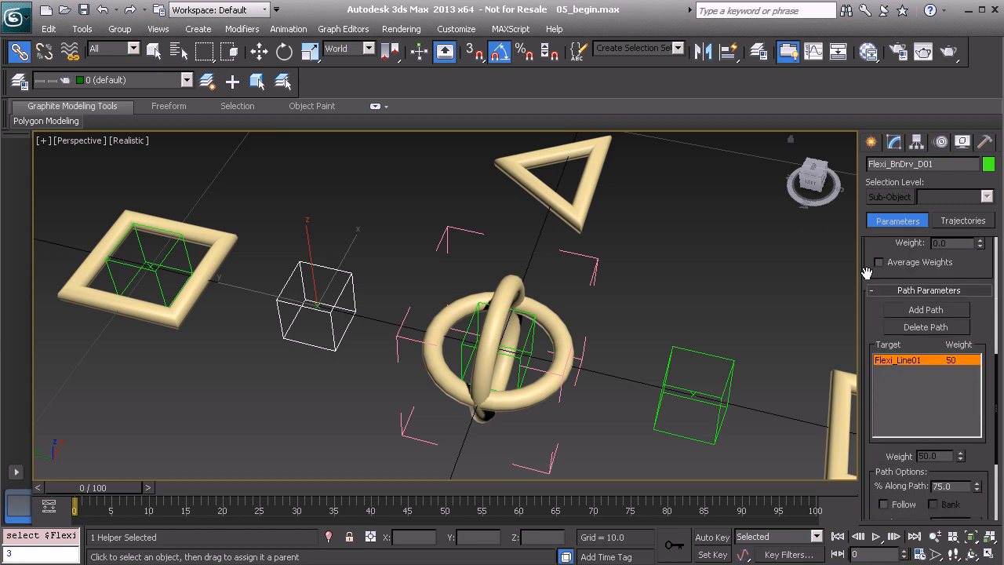
{"action": "left_click_drag", "start_coordinate": [875, 316], "coordinate": [899, 493]}
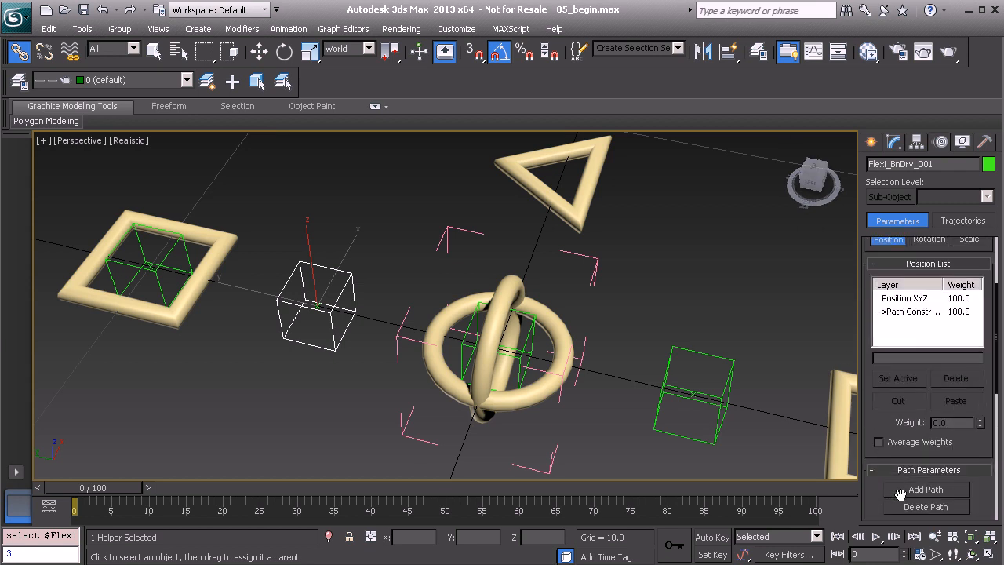
{"action": "middle_click_drag", "start_coordinate": [382, 318], "coordinate": [295, 303], "text": "alt"}
{"action": "scroll", "coordinate": [296, 303], "scroll_direction": "down", "scroll_amount": 3}
{"action": "scroll", "coordinate": [329, 274], "scroll_direction": "down", "scroll_amount": 1}
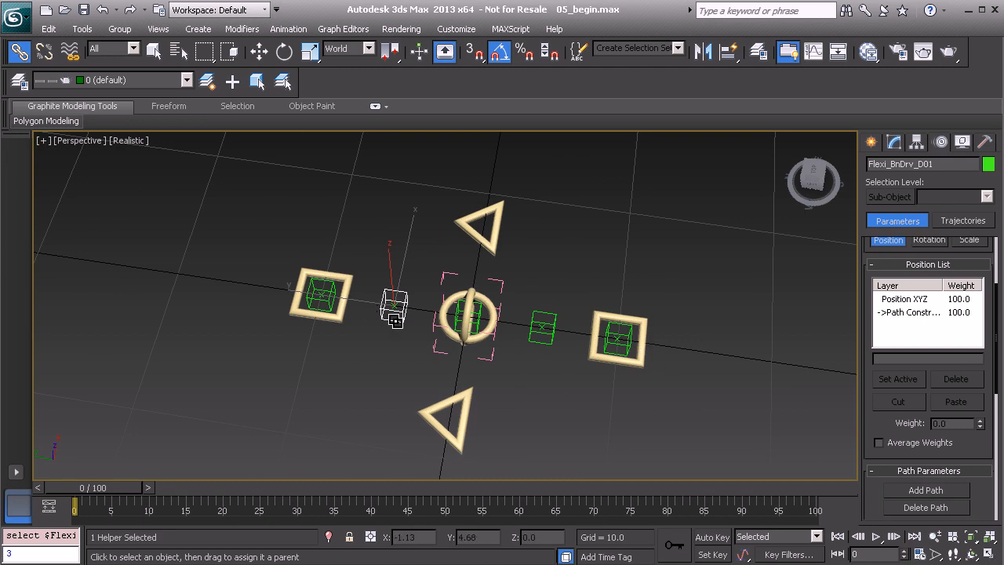
{"action": "middle_click_drag", "start_coordinate": [654, 351], "coordinate": [614, 335], "text": "alt"}
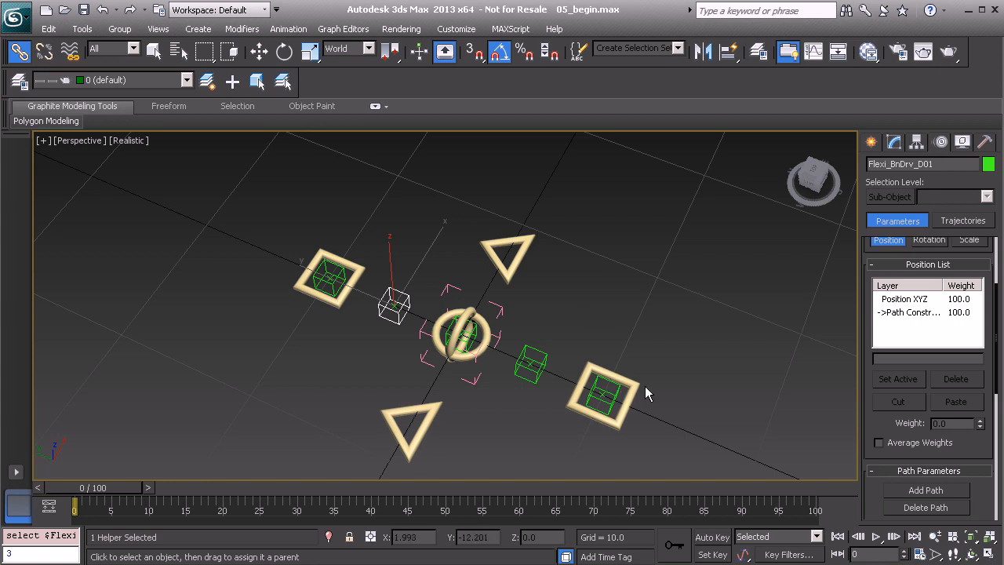
{"action": "middle_click_drag", "start_coordinate": [642, 393], "coordinate": [592, 334], "text": "alt"}
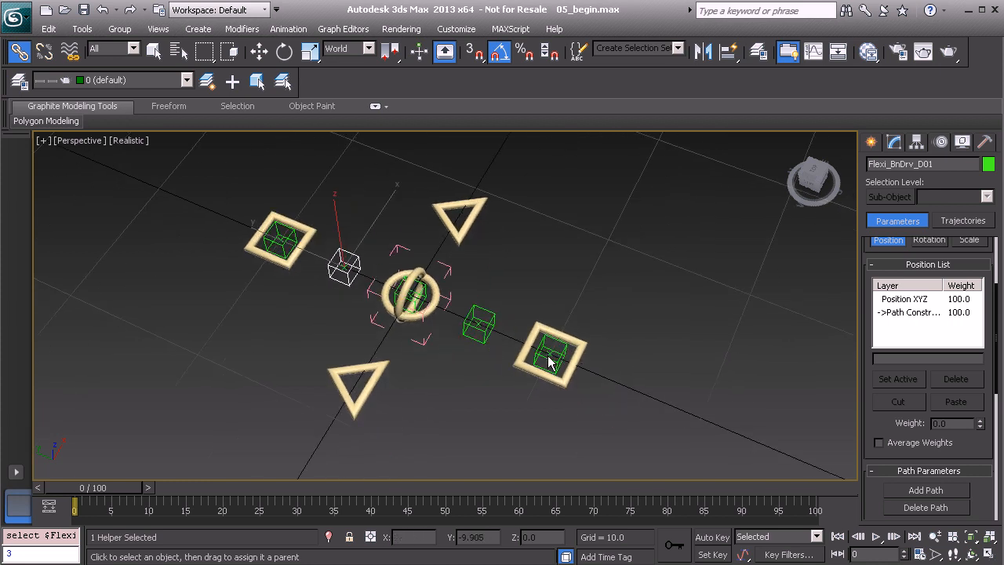
Freeze the transforms of all five BnDrv helpers, A01 through E01
{"action": "middle_click_drag", "start_coordinate": [565, 359], "coordinate": [463, 339]}
{"action": "scroll", "coordinate": [473, 342], "scroll_direction": "up", "scroll_amount": 3}
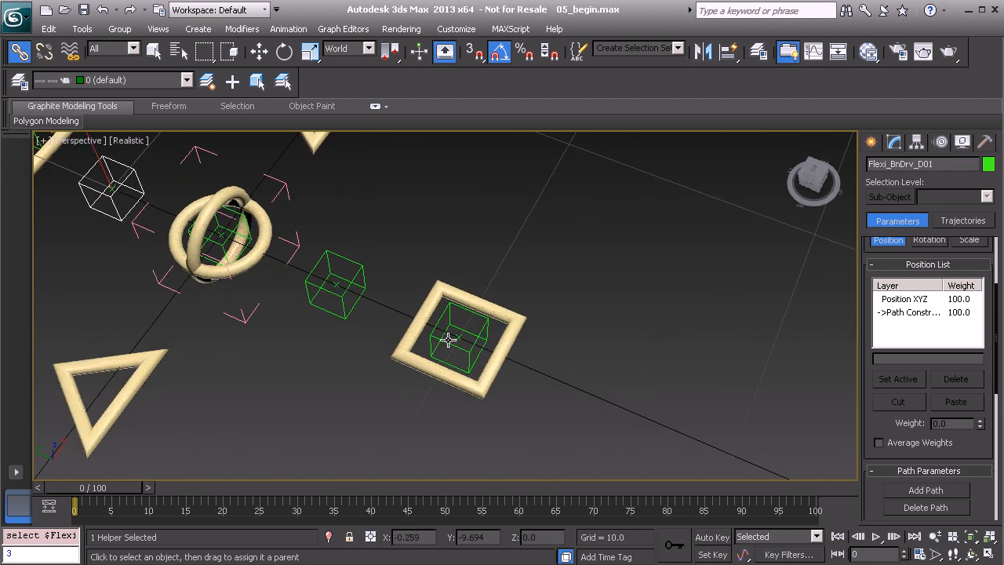
{"action": "left_click", "coordinate": [452, 345]}
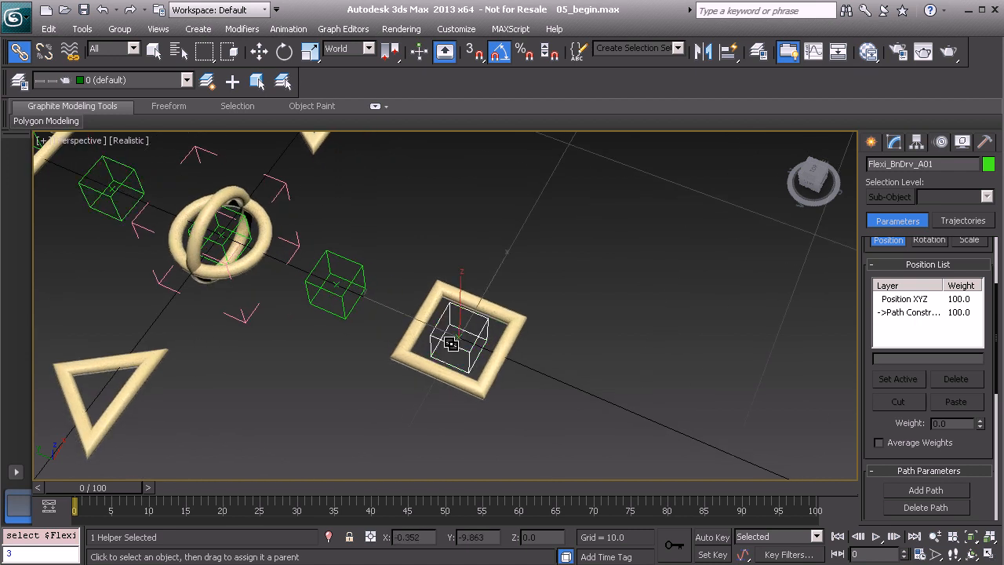
{"action": "left_click", "coordinate": [341, 300], "text": "ctrl"}
{"action": "middle_click_drag", "start_coordinate": [341, 300], "coordinate": [470, 337]}
{"action": "scroll", "coordinate": [396, 331], "scroll_direction": "up", "scroll_amount": 2}
{"action": "left_click", "coordinate": [339, 281], "text": "ctrl"}
{"action": "scroll", "coordinate": [338, 281], "scroll_direction": "down", "scroll_amount": 2}
{"action": "middle_click_drag", "start_coordinate": [387, 307], "coordinate": [398, 311]}
{"action": "left_click", "coordinate": [396, 304], "text": "ctrl"}
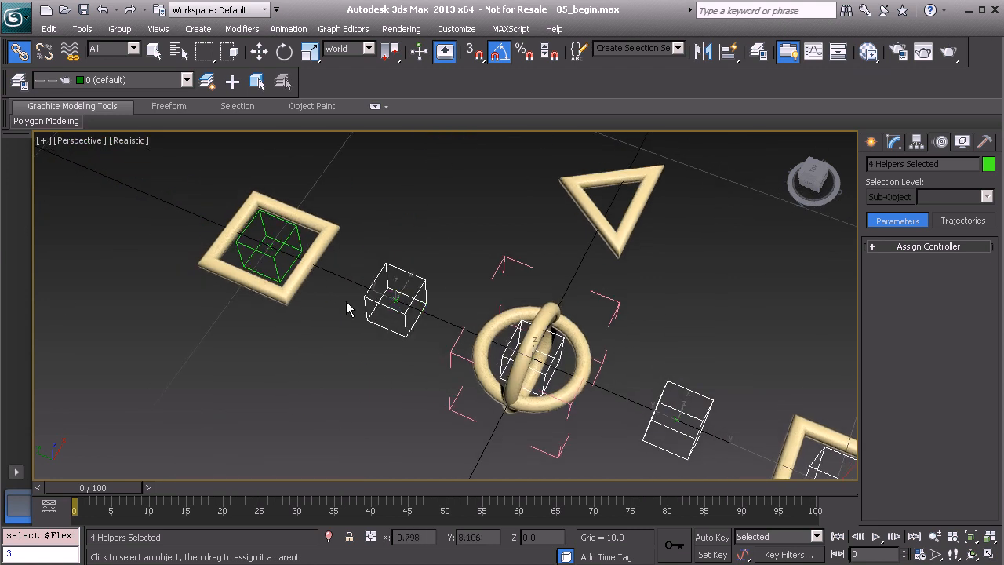
{"action": "left_click", "coordinate": [272, 263], "text": "ctrl"}
{"action": "scroll", "coordinate": [381, 248], "scroll_direction": "down", "scroll_amount": 3}
{"action": "middle_click_drag", "start_coordinate": [510, 306], "coordinate": [420, 290]}
{"action": "right_click", "coordinate": [500, 243]}
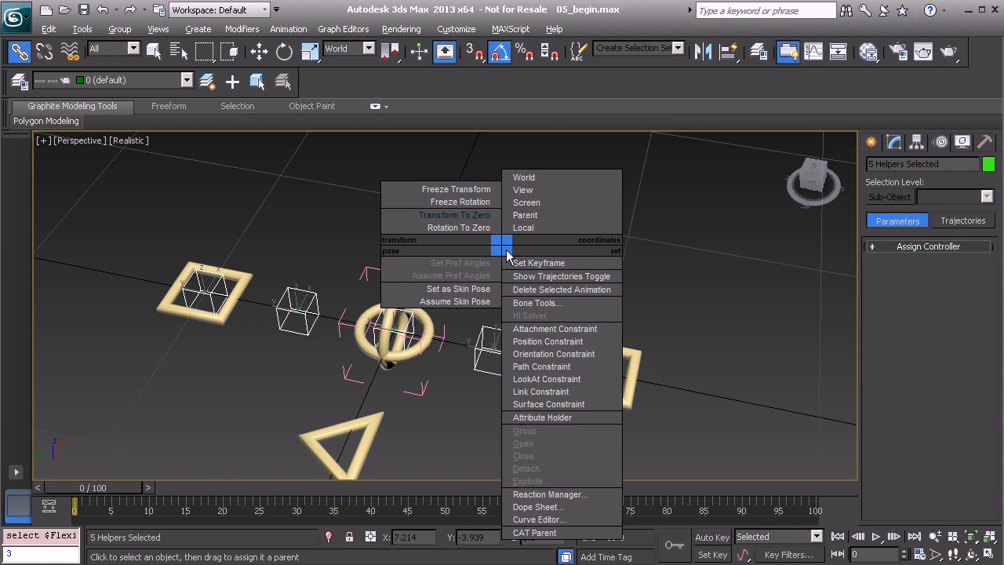
{"action": "left_click", "coordinate": [458, 187]}
{"action": "left_click", "coordinate": [454, 427]}
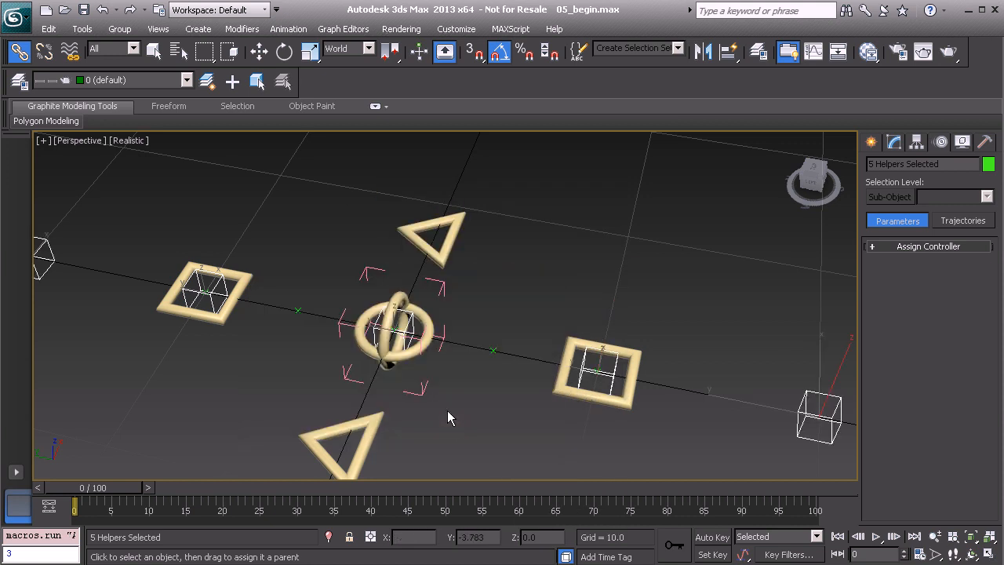
Align the displaced Flexi_BnDrv_D01 helper to its anchor point between the end square and the central ring control
{"action": "middle_click_drag", "start_coordinate": [418, 384], "coordinate": [480, 387], "text": "alt"}
{"action": "middle_click_drag", "start_coordinate": [313, 353], "coordinate": [587, 413]}
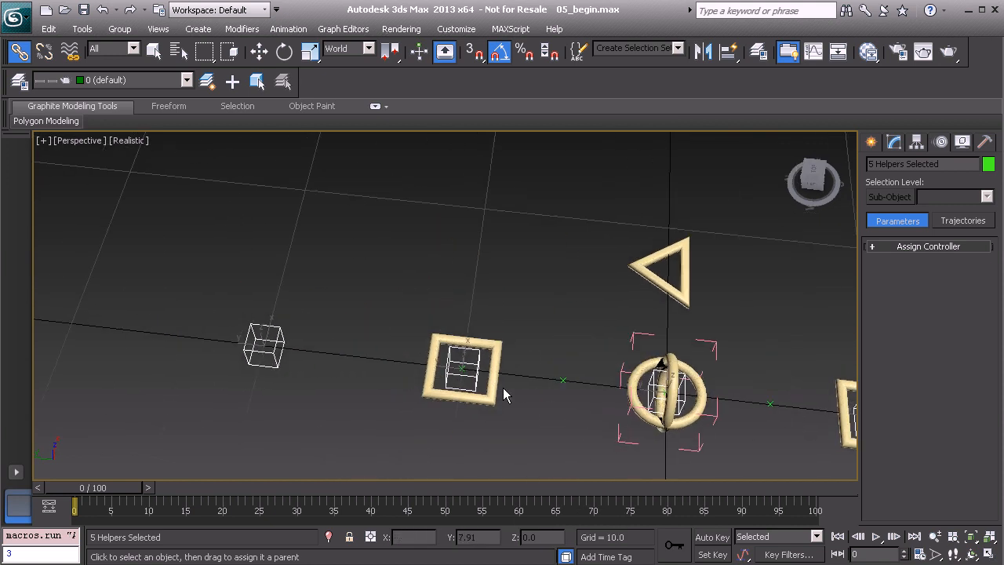
{"action": "middle_click_drag", "start_coordinate": [433, 375], "coordinate": [382, 316]}
{"action": "scroll", "coordinate": [383, 317], "scroll_direction": "up", "scroll_amount": 2}
{"action": "left_click", "coordinate": [396, 314]}
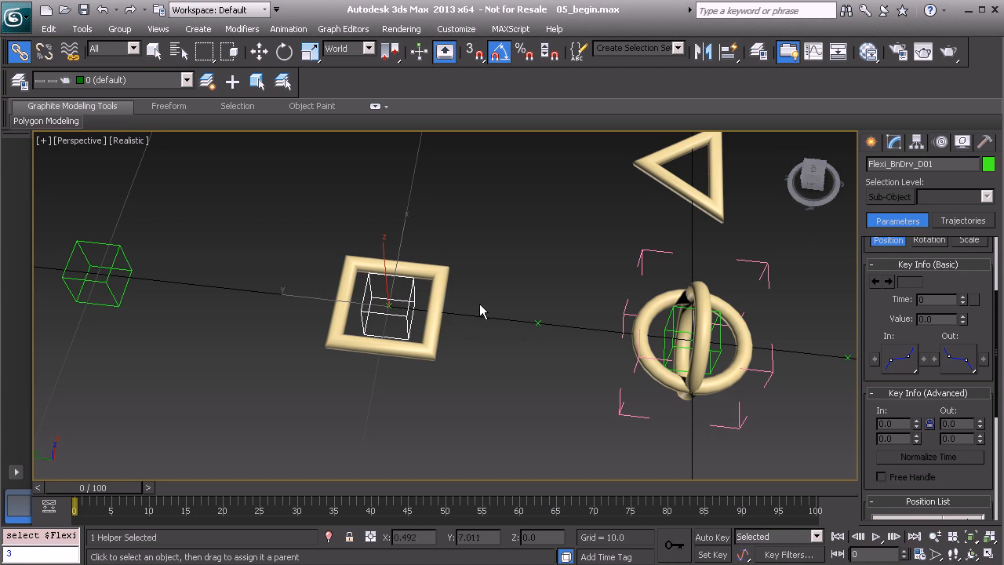
{"action": "key", "text": "alt+a"}
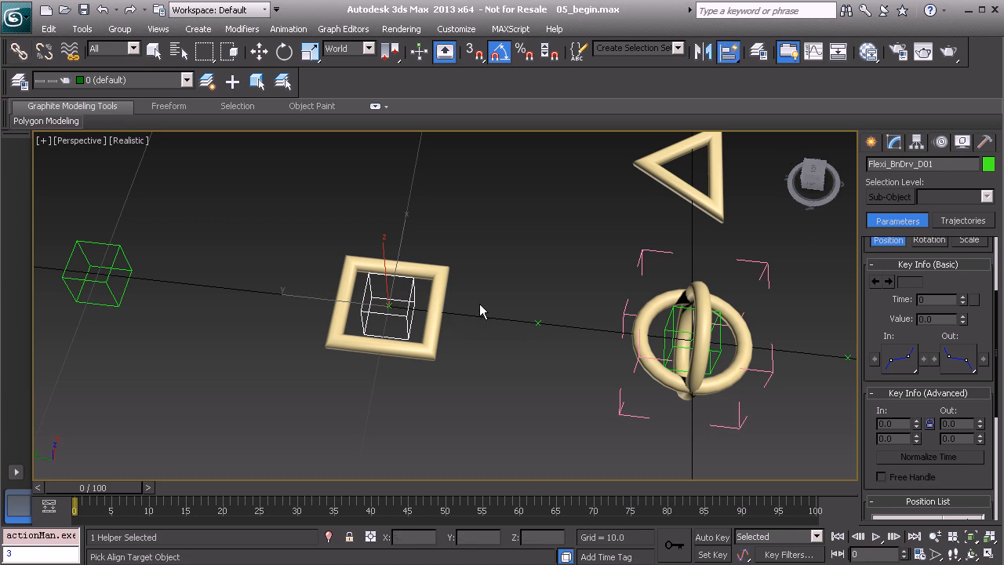
{"action": "left_click", "coordinate": [542, 321]}
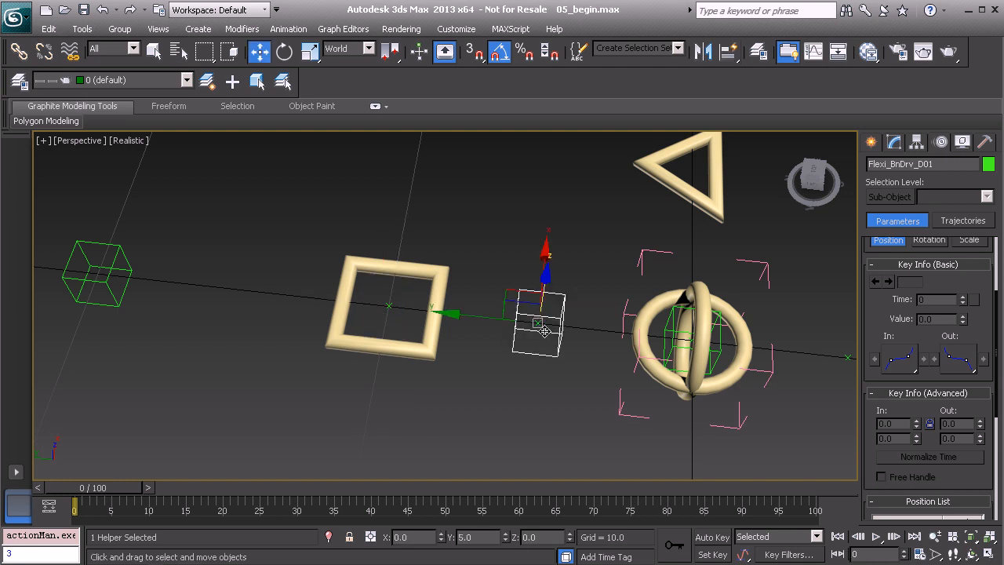
Align the displaced Flexi_BnDrv_E01 helper to the anchor point at the center of its end square control
{"action": "middle_click_drag", "start_coordinate": [241, 291], "coordinate": [363, 306]}
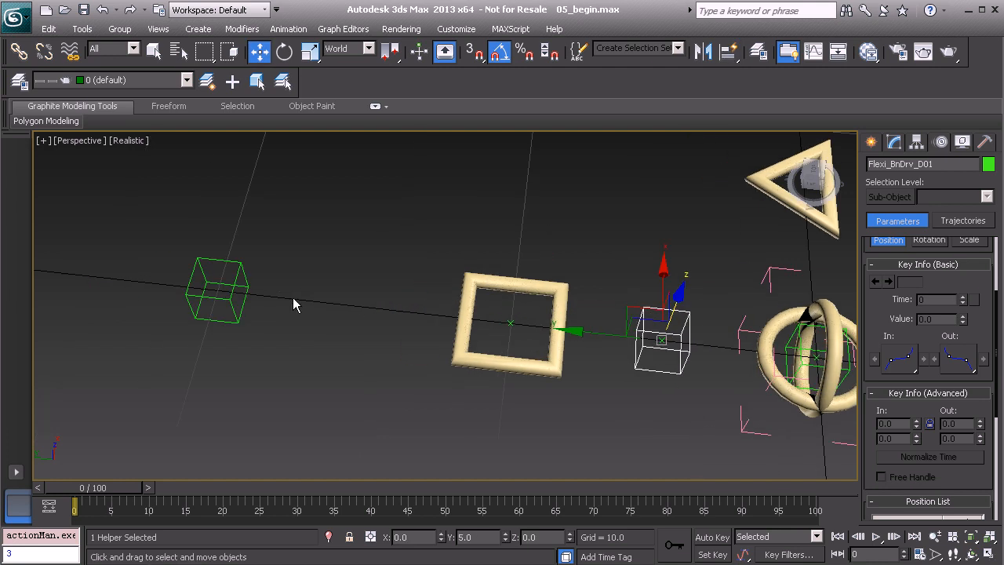
{"action": "left_click", "coordinate": [217, 295]}
{"action": "key", "text": "alt+a"}
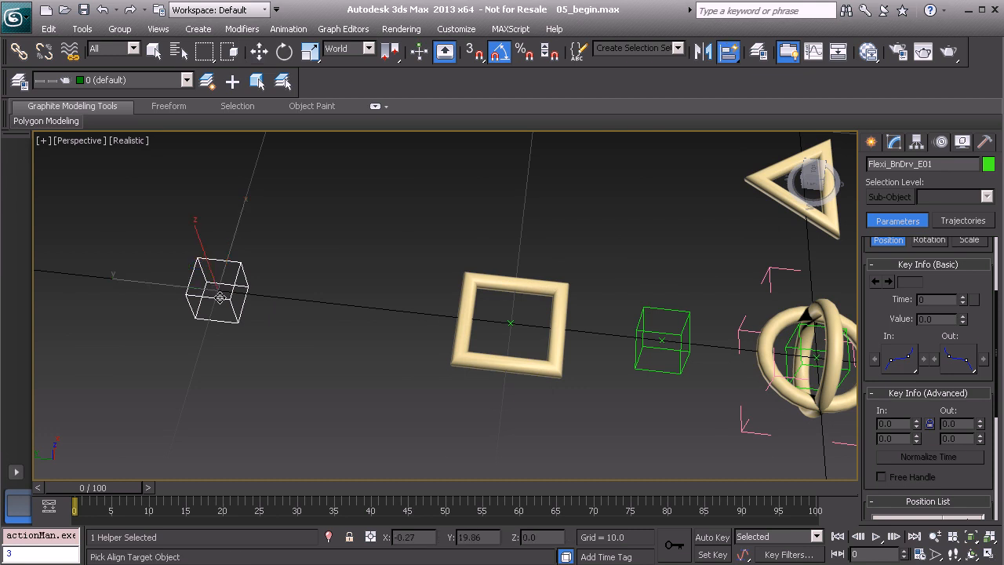
{"action": "left_click", "coordinate": [514, 326]}
{"action": "middle_click_drag", "start_coordinate": [671, 348], "coordinate": [401, 310]}
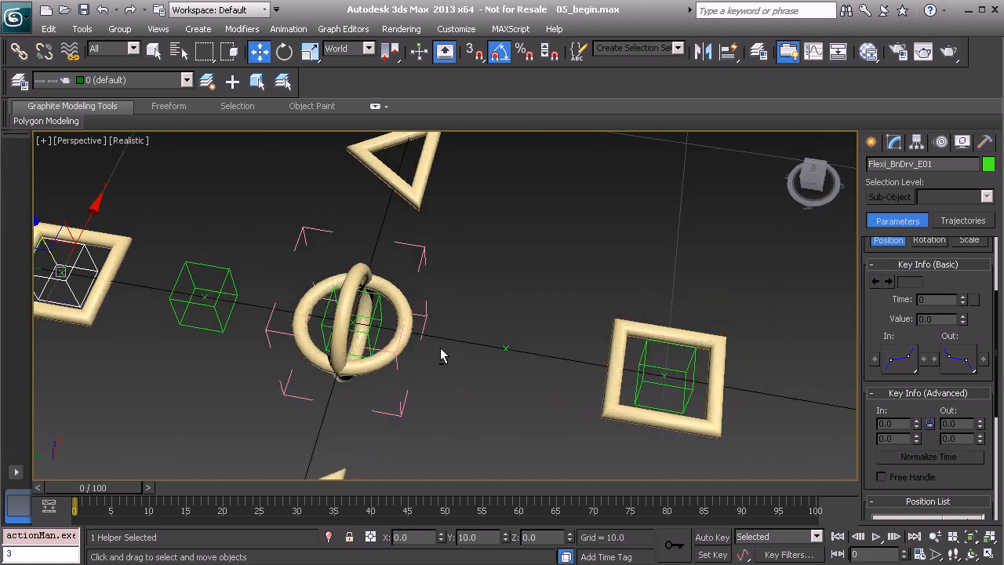
Align the displaced Flexi_BnDrv_B01 helper to the anchor point between the central ring control and the end square
{"action": "middle_click_drag", "start_coordinate": [453, 359], "coordinate": [403, 338], "text": "alt"}
{"action": "middle_click_drag", "start_coordinate": [279, 412], "coordinate": [482, 331], "text": "alt"}
{"action": "left_click", "coordinate": [520, 228]}
{"action": "middle_click_drag", "start_coordinate": [520, 228], "coordinate": [527, 339]}
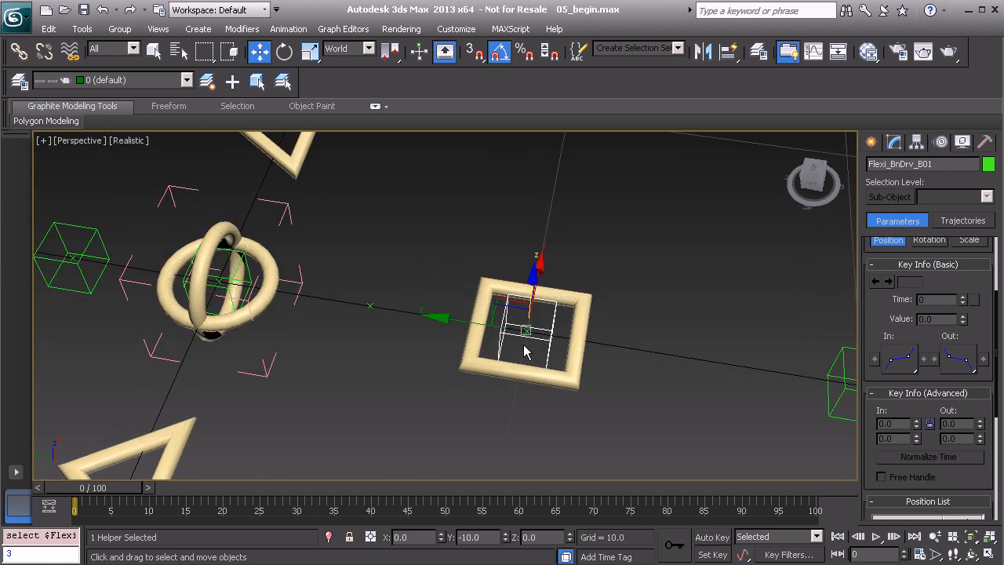
{"action": "key", "text": "alt+a"}
{"action": "left_click", "coordinate": [374, 306]}
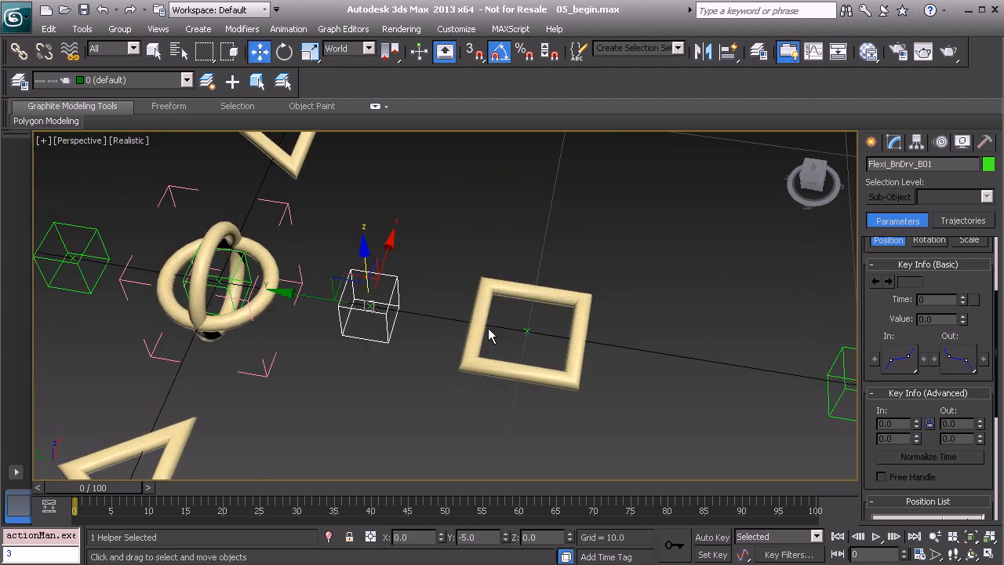
Align the displaced Flexi_BnDrv_A01 helper to the anchor point at the center of its end square control
{"action": "middle_click_drag", "start_coordinate": [784, 299], "coordinate": [654, 387]}
{"action": "left_click", "coordinate": [695, 390]}
{"action": "key", "text": "shift+a"}
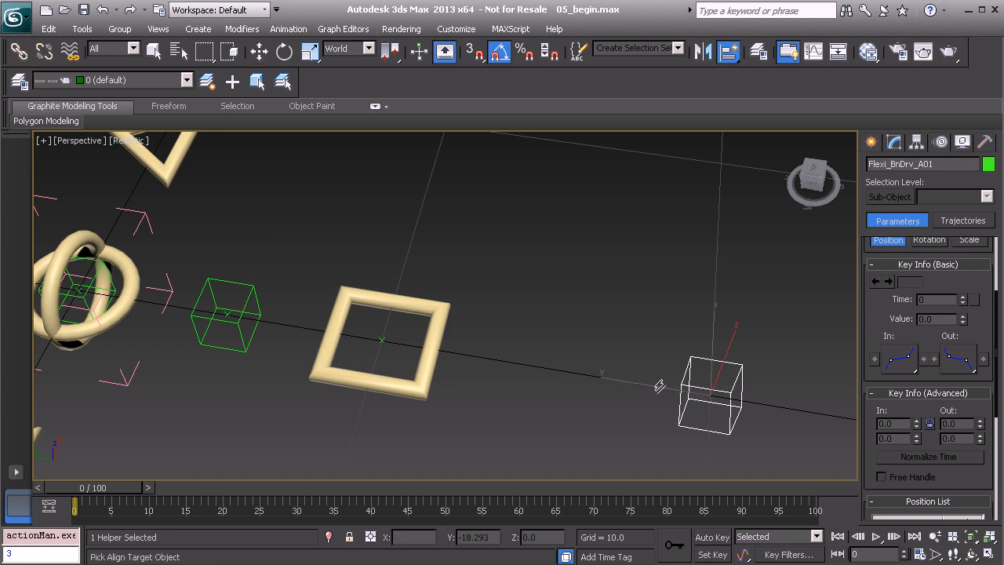
{"action": "left_click", "coordinate": [382, 341]}
{"action": "middle_click_drag", "start_coordinate": [382, 341], "coordinate": [457, 390], "text": "alt"}
{"action": "scroll", "coordinate": [389, 355], "scroll_direction": "up", "scroll_amount": 2}
{"action": "scroll", "coordinate": [457, 390], "scroll_direction": "up", "scroll_amount": 4}
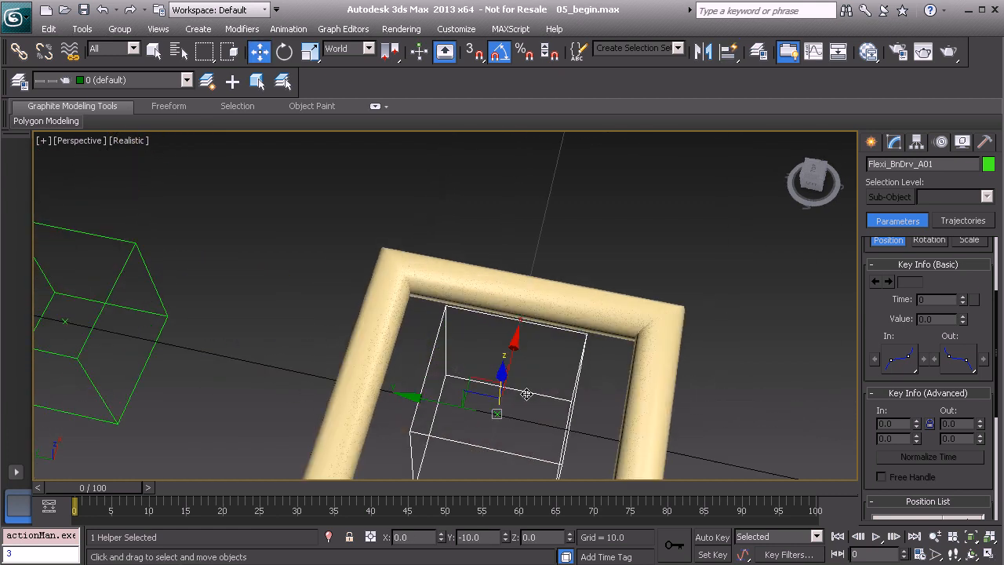
Check the hierarchy parents of the Flexi_BnDrv_A01 and Flexi_BnDrv_B01 helpers by selecting each one's parent
{"action": "middle_click_drag", "start_coordinate": [547, 416], "coordinate": [492, 349]}
{"action": "key", "text": "Page_Up"}
{"action": "middle_click_drag", "start_coordinate": [177, 246], "coordinate": [396, 323]}
{"action": "left_click", "coordinate": [408, 283]}
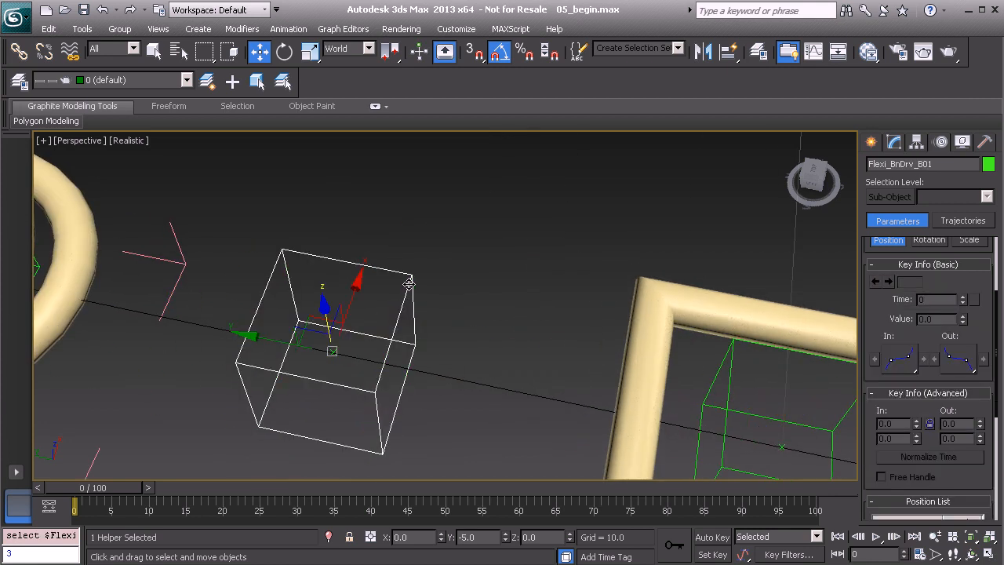
{"action": "key", "text": "Page_Up"}
Select all five realigned BnDrv helpers, A01 through E01, and freeze their transforms
{"action": "left_click", "coordinate": [729, 400]}
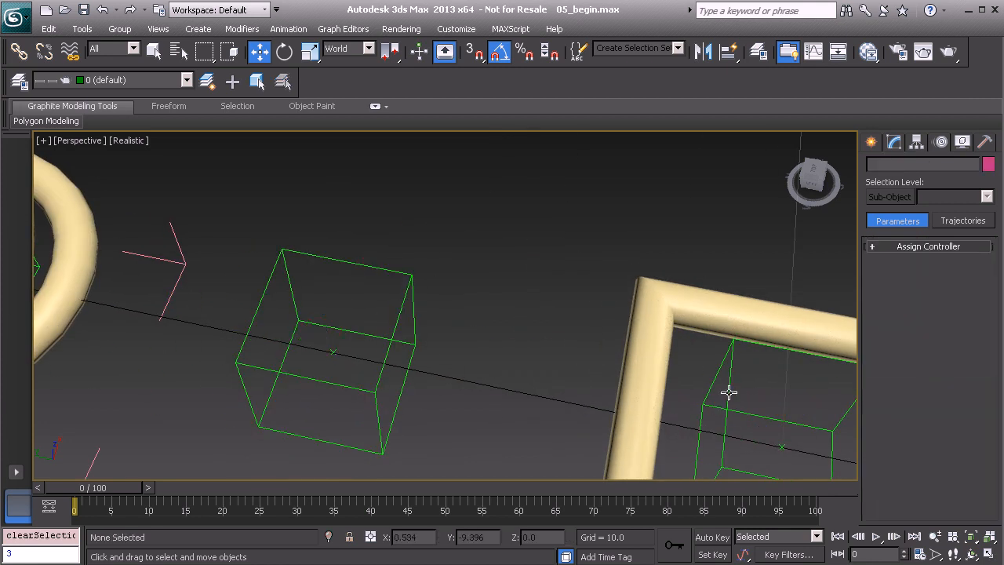
{"action": "left_click", "coordinate": [391, 336], "text": "ctrl"}
{"action": "middle_click_drag", "start_coordinate": [328, 342], "coordinate": [418, 349]}
{"action": "left_click", "coordinate": [391, 338], "text": "ctrl"}
{"action": "middle_click_drag", "start_coordinate": [247, 330], "coordinate": [498, 352]}
{"action": "left_click", "coordinate": [480, 357], "text": "ctrl"}
{"action": "left_click", "coordinate": [161, 283], "text": "ctrl"}
{"action": "scroll", "coordinate": [431, 287], "scroll_direction": "down", "scroll_amount": 5}
{"action": "right_click", "coordinate": [632, 261]}
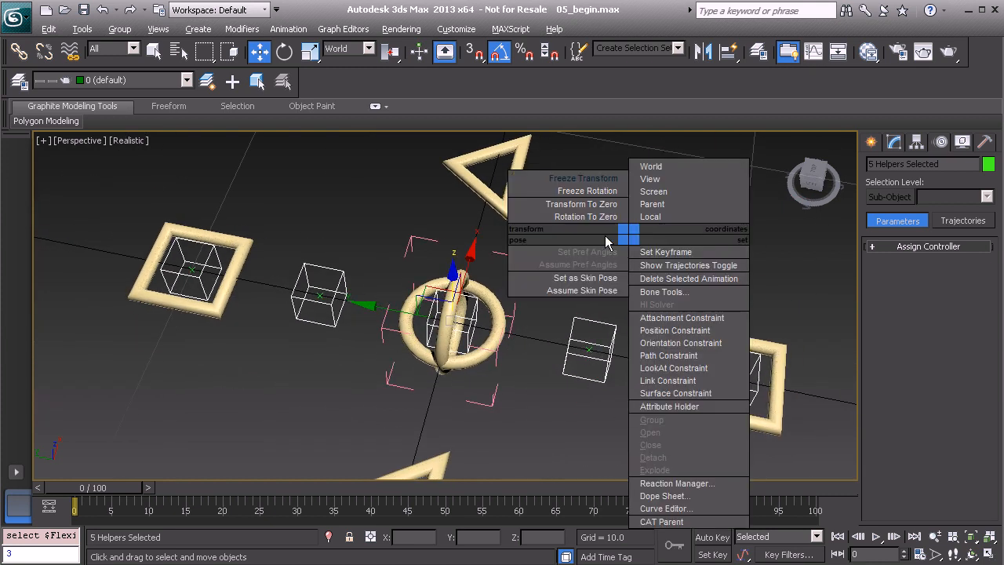
{"action": "left_click", "coordinate": [585, 180]}
{"action": "left_click", "coordinate": [454, 427]}
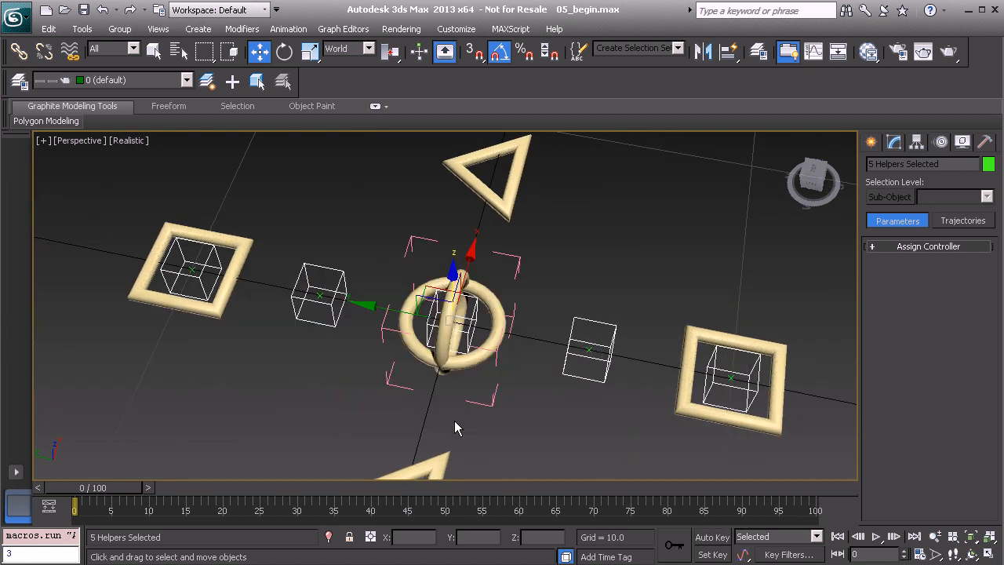
Select Flexi_BnDrv_A01 and examine its position list layers in the motion settings
{"action": "middle_click_drag", "start_coordinate": [726, 377], "coordinate": [585, 361]}
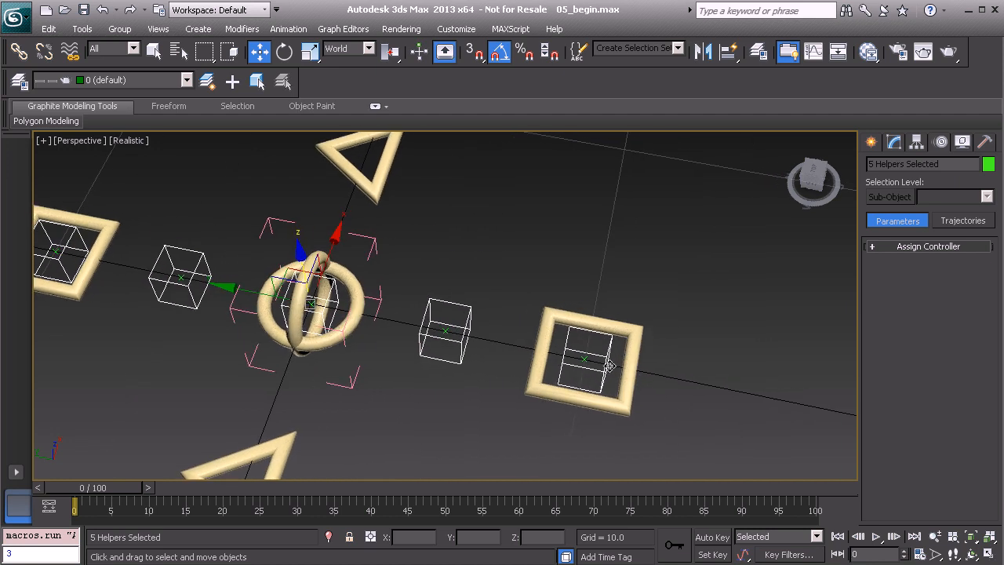
{"action": "left_click", "coordinate": [586, 361]}
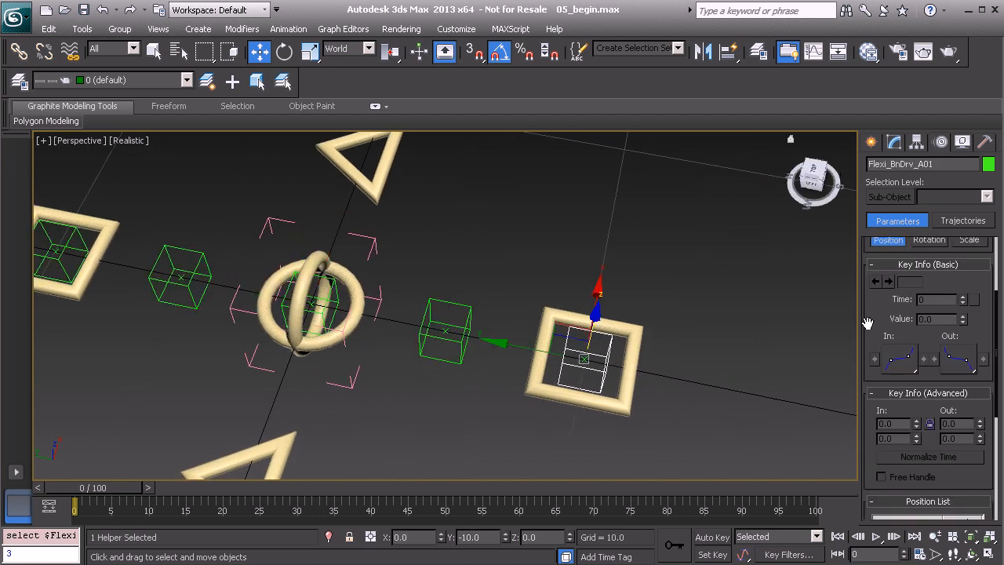
{"action": "scroll", "coordinate": [868, 323], "scroll_direction": "down", "scroll_amount": 3}
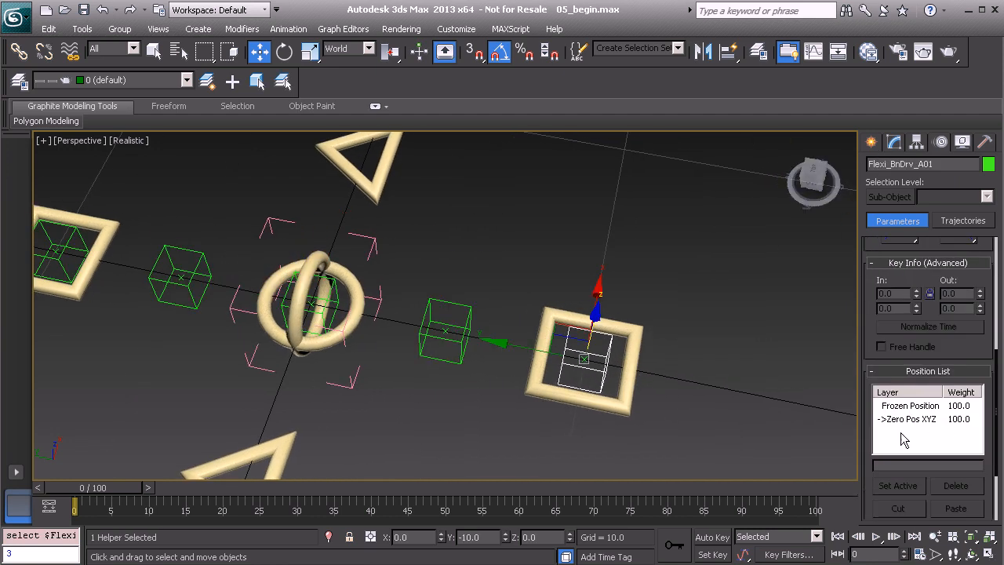
Move Flexi_BnDrv_A01 and Flexi_BnDrv_B01 away together, and return both with Transform To Zero
{"action": "middle_click_drag", "start_coordinate": [592, 357], "coordinate": [713, 399]}
{"action": "left_click", "coordinate": [688, 387], "text": "ctrl"}
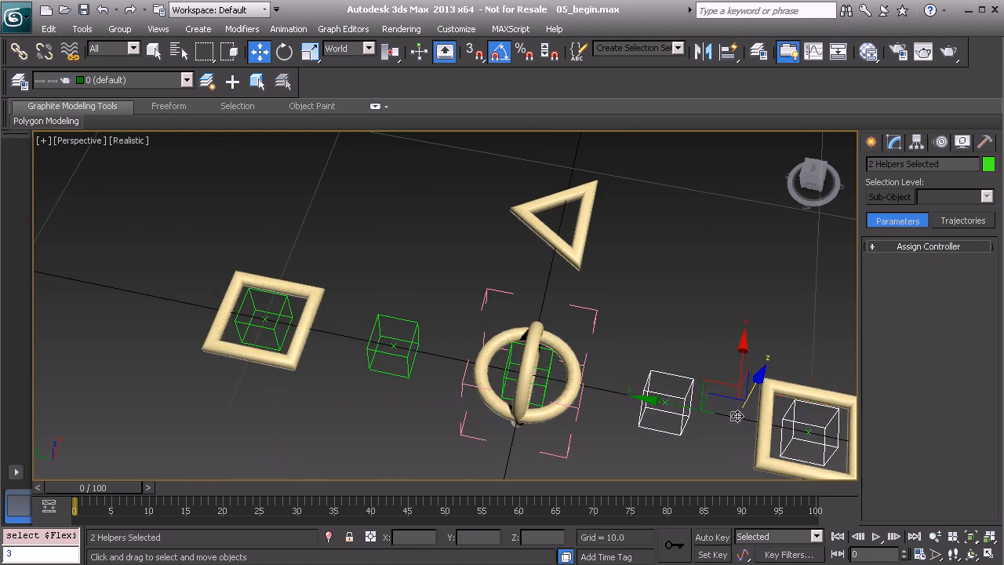
{"action": "left_click_drag", "start_coordinate": [730, 401], "coordinate": [676, 312]}
{"action": "right_click", "coordinate": [674, 311]}
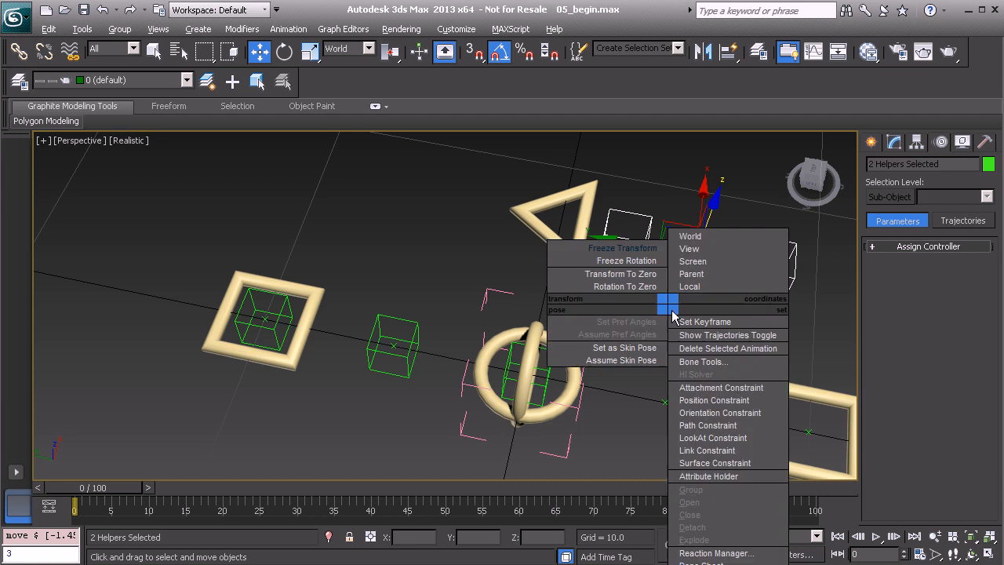
{"action": "left_click", "coordinate": [608, 278]}
Inspect the position list layers of the Flexi_BnDrv_D01 and Flexi_BnDrv_B01 helpers
{"action": "middle_click_drag", "start_coordinate": [533, 335], "coordinate": [458, 313], "text": "alt"}
{"action": "middle_click_drag", "start_coordinate": [552, 372], "coordinate": [394, 319]}
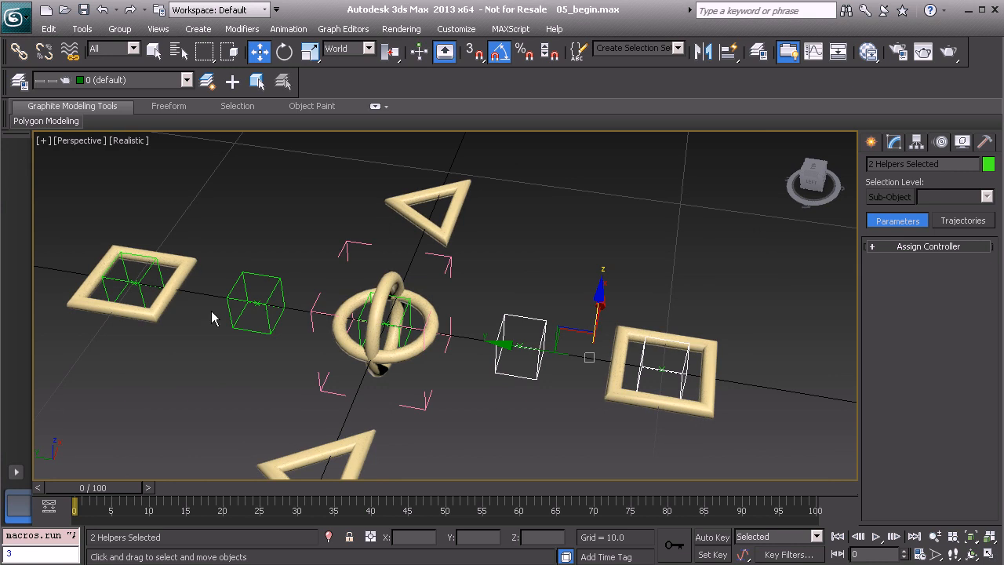
{"action": "middle_click_drag", "start_coordinate": [293, 309], "coordinate": [404, 326]}
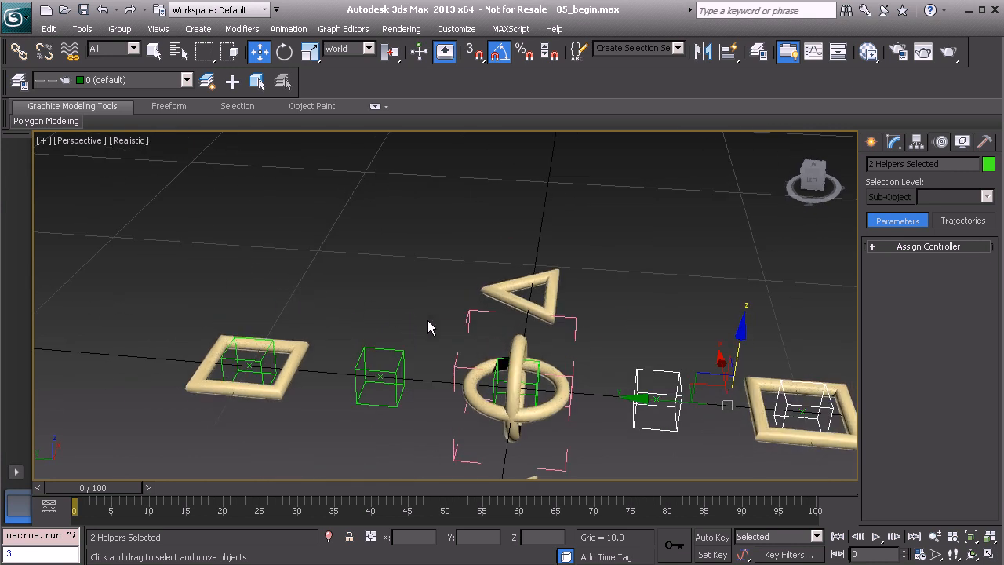
{"action": "middle_click_drag", "start_coordinate": [426, 320], "coordinate": [359, 266]}
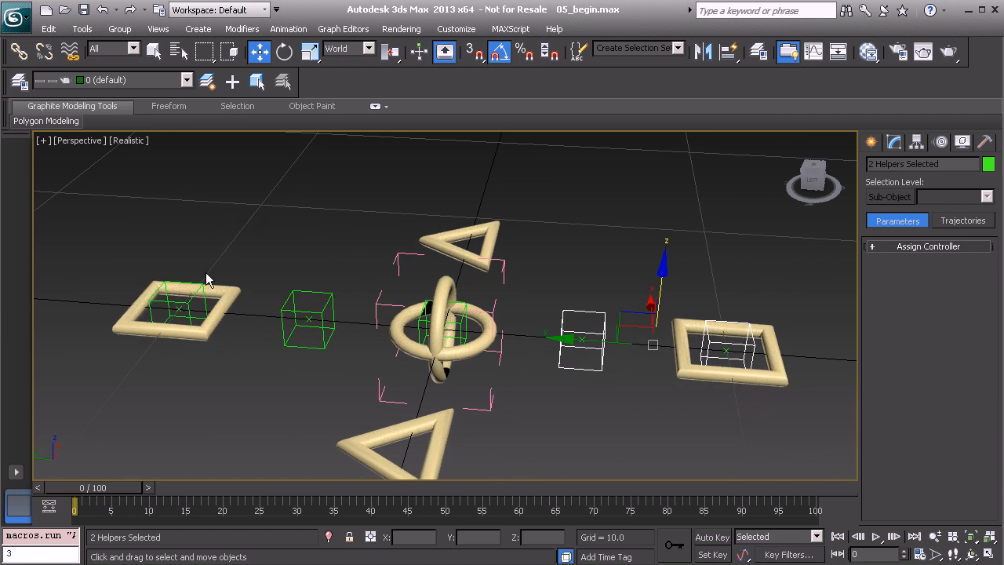
{"action": "left_click", "coordinate": [325, 308]}
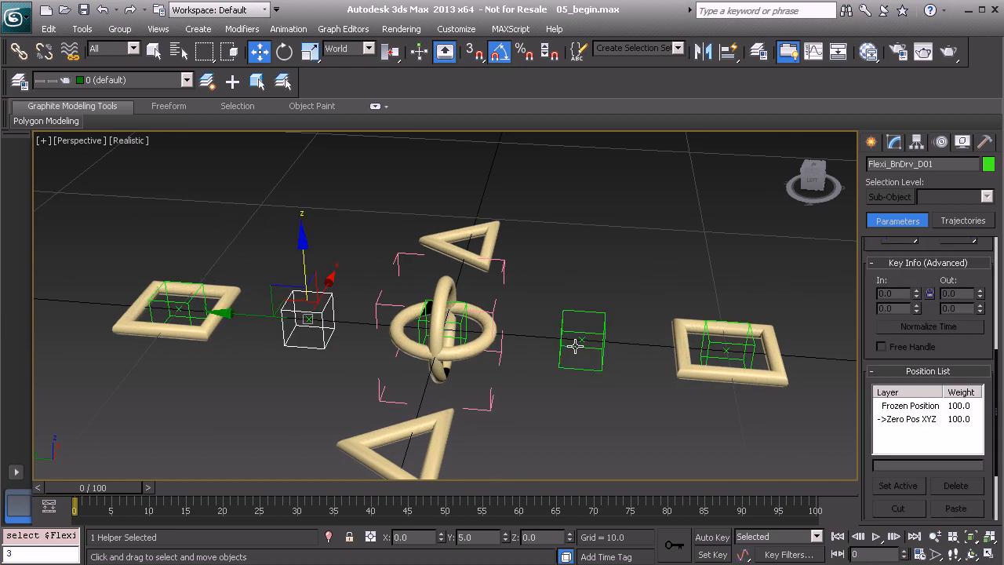
{"action": "left_click", "coordinate": [600, 331]}
Clone all five BnDrv helpers once as copies, placed about 3.3 units above the originals
{"action": "left_click", "coordinate": [708, 343]}
{"action": "middle_click_drag", "start_coordinate": [708, 343], "coordinate": [554, 358], "text": "alt"}
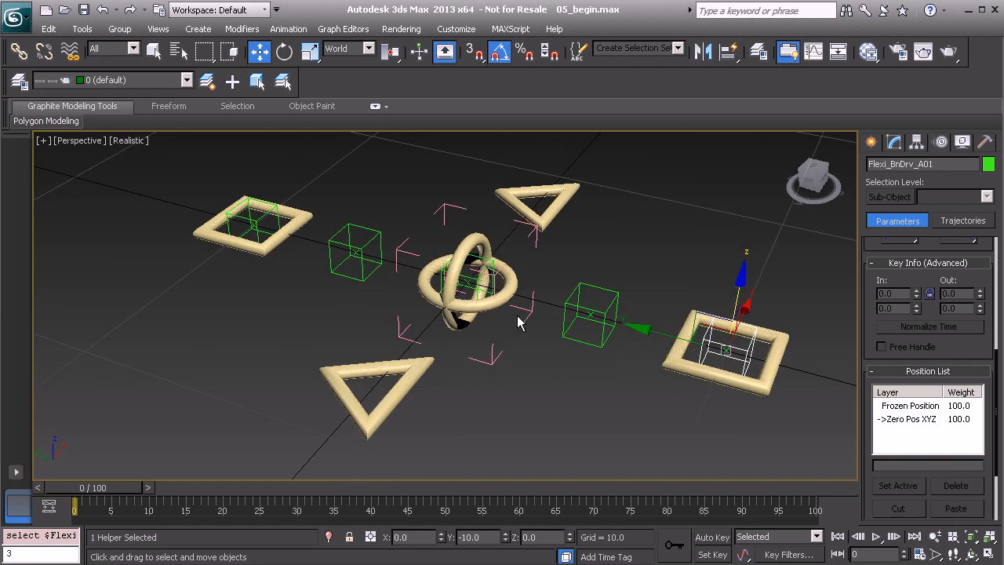
{"action": "left_click", "coordinate": [476, 276], "text": "ctrl"}
{"action": "left_click", "coordinate": [376, 237], "text": "ctrl"}
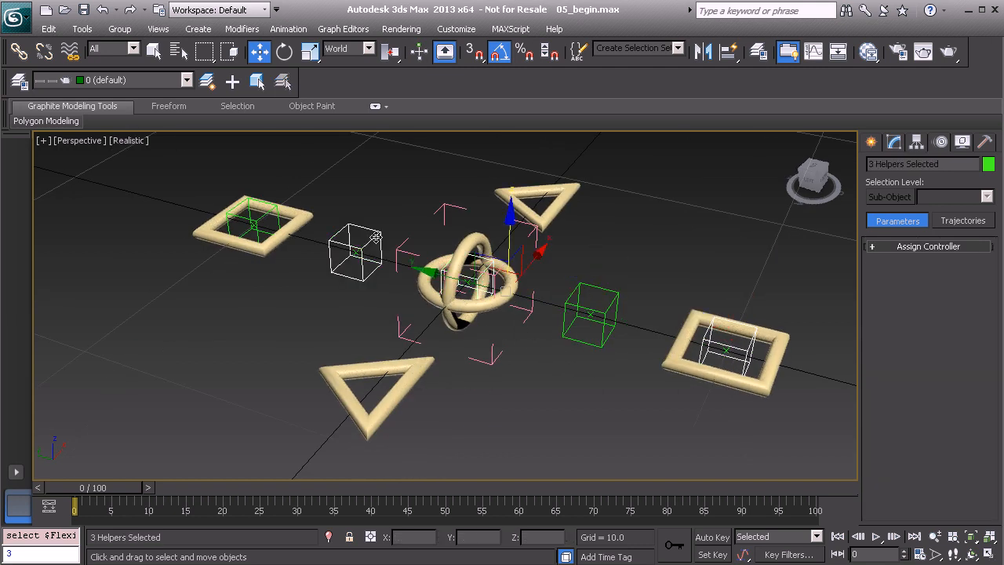
{"action": "left_click", "coordinate": [233, 210], "text": "ctrl"}
{"action": "middle_click_drag", "start_coordinate": [269, 292], "coordinate": [535, 299], "text": "alt"}
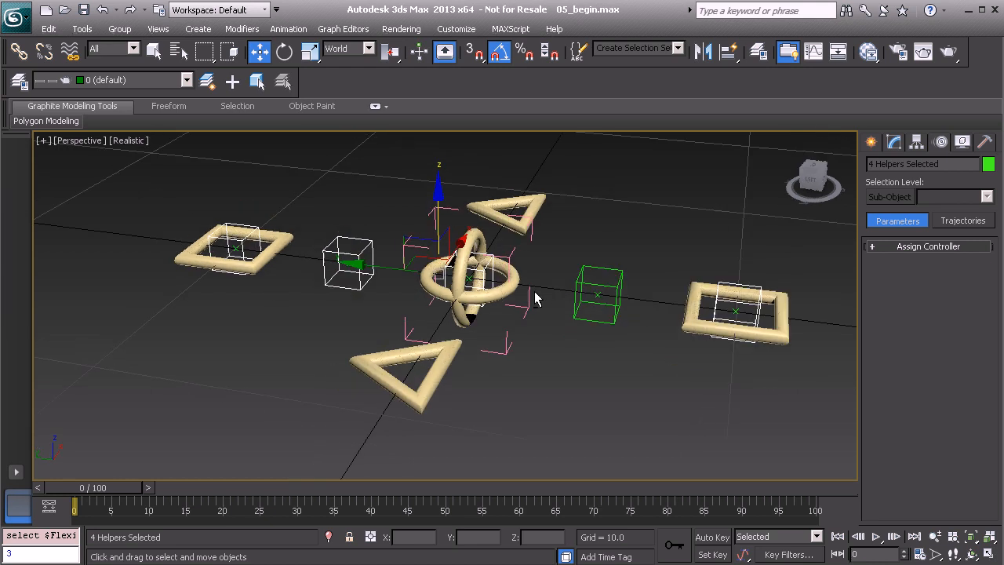
{"action": "left_click", "coordinate": [620, 284], "text": "ctrl"}
{"action": "middle_click_drag", "start_coordinate": [602, 285], "coordinate": [501, 318], "text": "alt"}
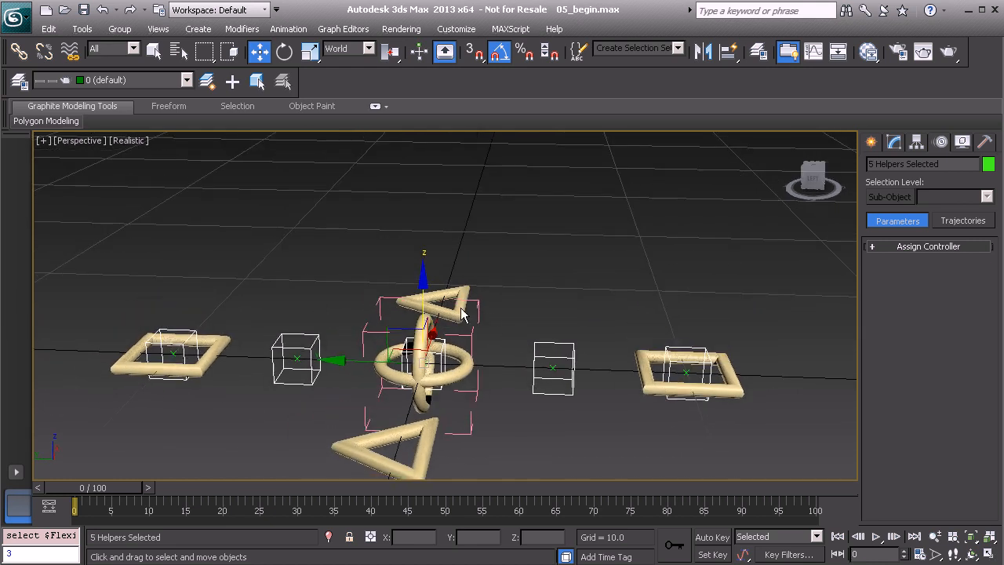
{"action": "left_click_drag", "start_coordinate": [424, 281], "coordinate": [432, 202], "text": "shift"}
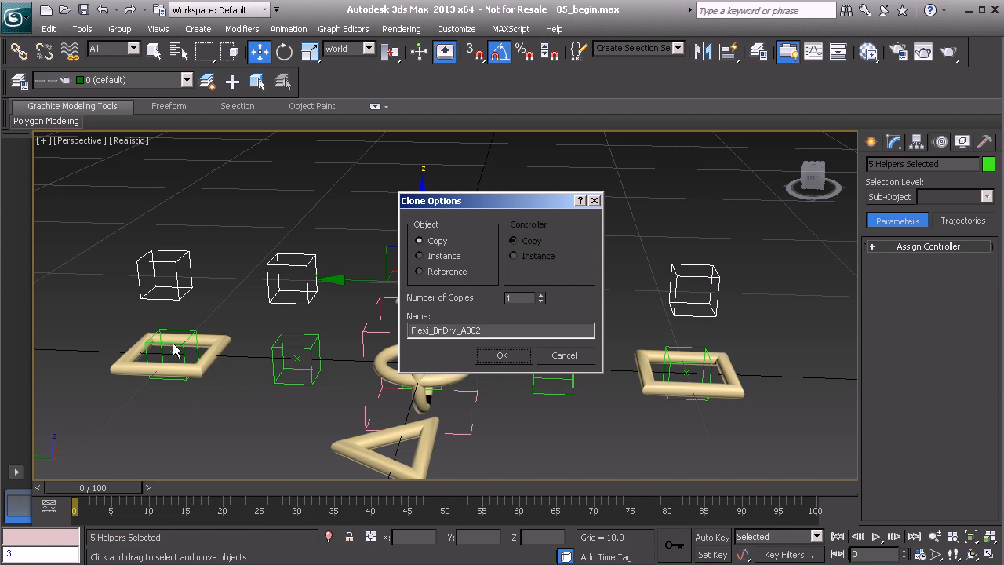
{"action": "left_click", "coordinate": [511, 360]}
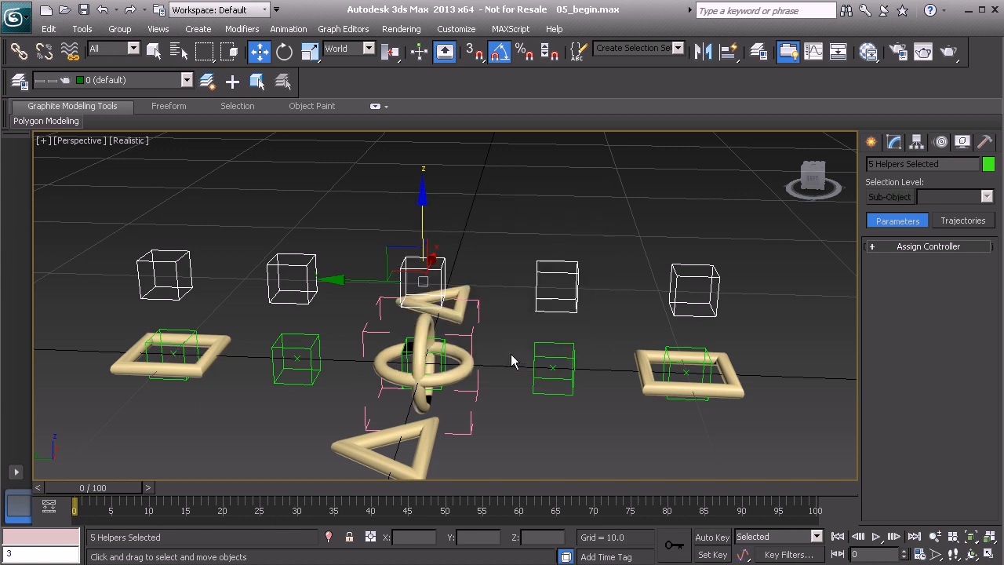
{"action": "middle_click_drag", "start_coordinate": [420, 237], "coordinate": [464, 276], "text": "alt"}
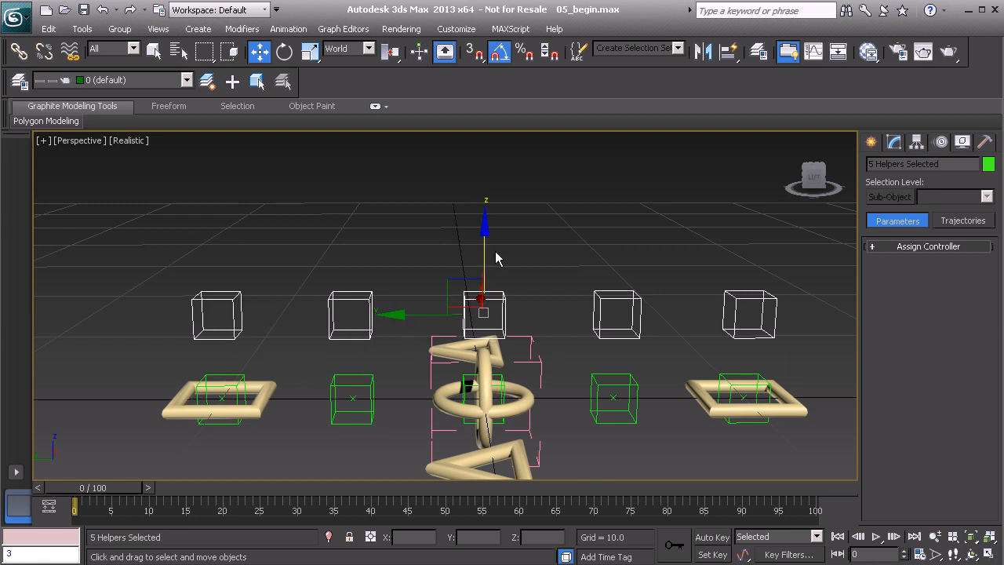
{"action": "middle_click_drag", "start_coordinate": [482, 228], "coordinate": [358, 290], "text": "alt"}
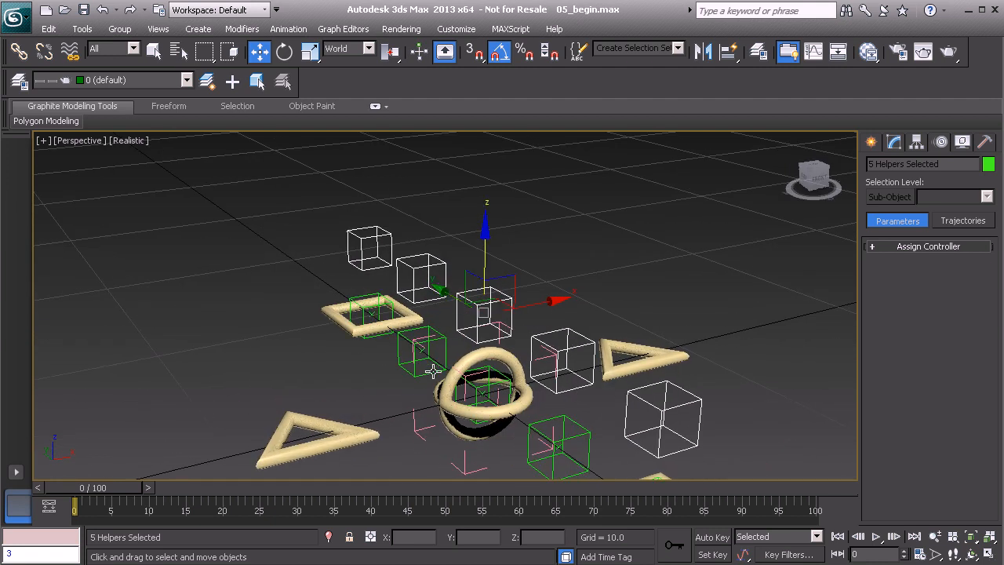
{"action": "middle_click_drag", "start_coordinate": [498, 375], "coordinate": [449, 307], "text": "alt"}
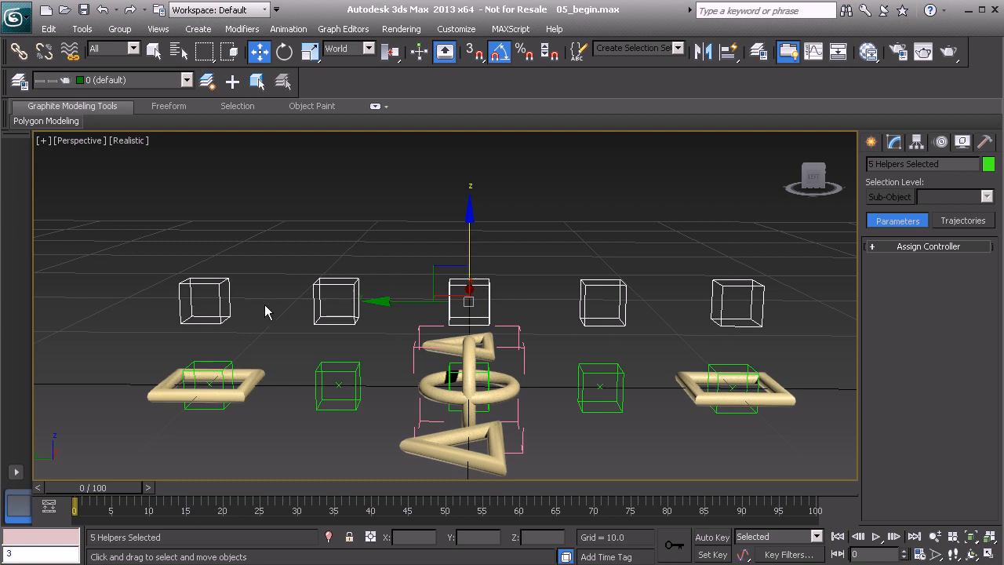
Turn off the box display of the five cloned helpers by running $.box = off in the MAXScript Listener
{"action": "right_click", "coordinate": [49, 537]}
{"action": "left_click", "coordinate": [23, 235]}
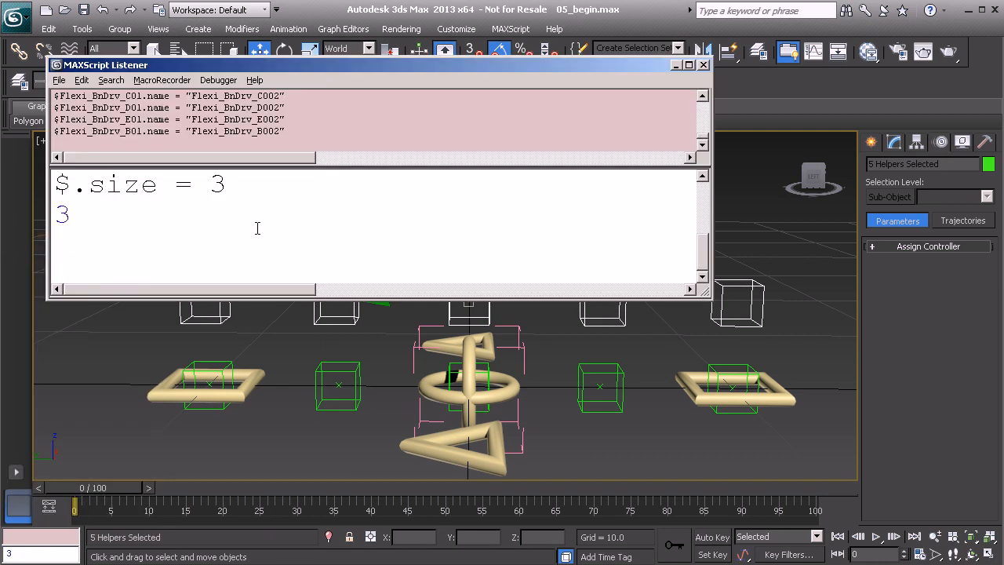
{"action": "scroll", "coordinate": [188, 243], "scroll_direction": "up", "scroll_amount": 2}
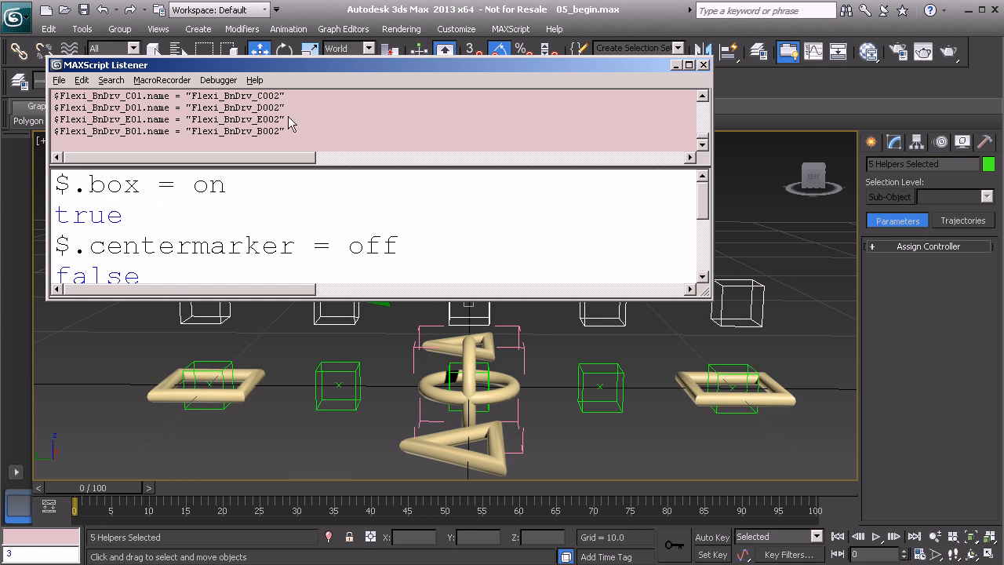
{"action": "left_click_drag", "start_coordinate": [348, 66], "coordinate": [475, 53]}
{"action": "left_click_drag", "start_coordinate": [320, 172], "coordinate": [363, 178]}
{"action": "type", "text": "off"}
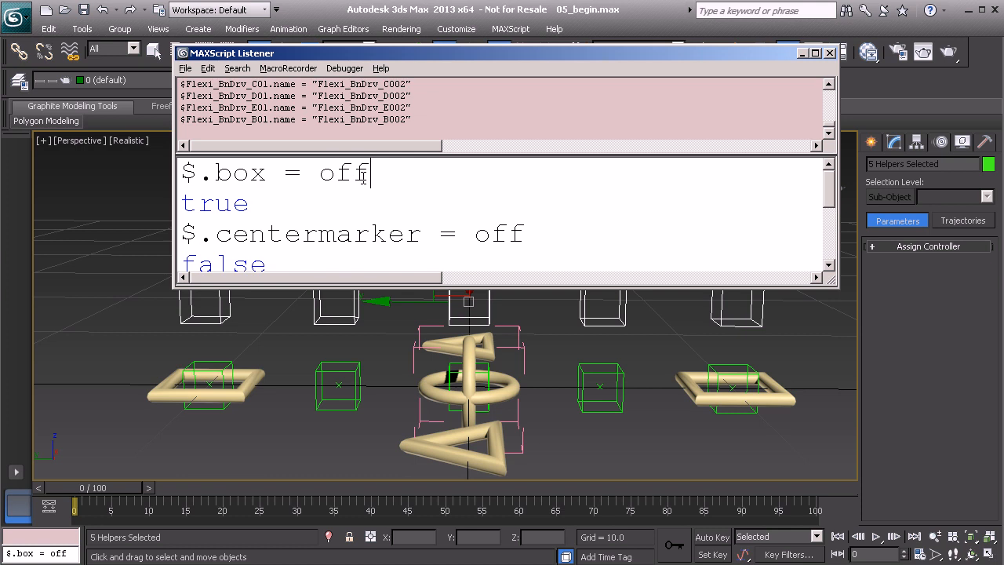
{"action": "key", "text": "Return"}
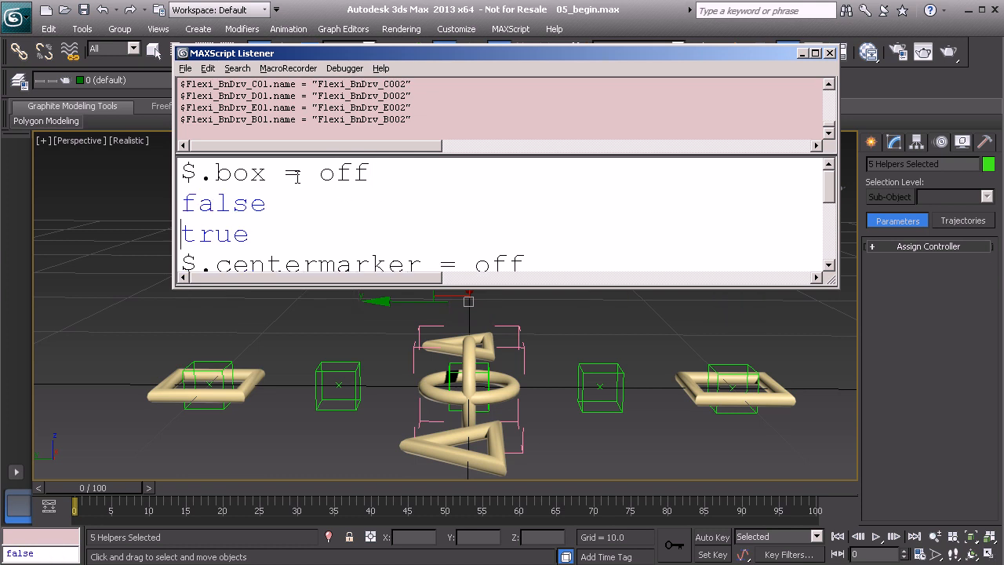
Turn on the cross display for the five cloned helpers by running $.cross = on
{"action": "left_click_drag", "start_coordinate": [181, 204], "coordinate": [277, 216]}
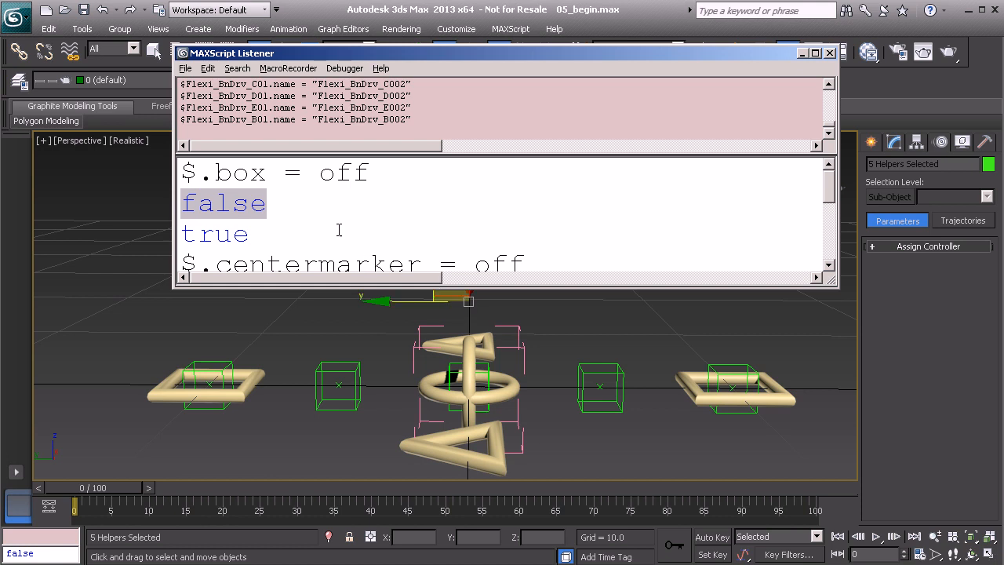
{"action": "type", "text": "$"}
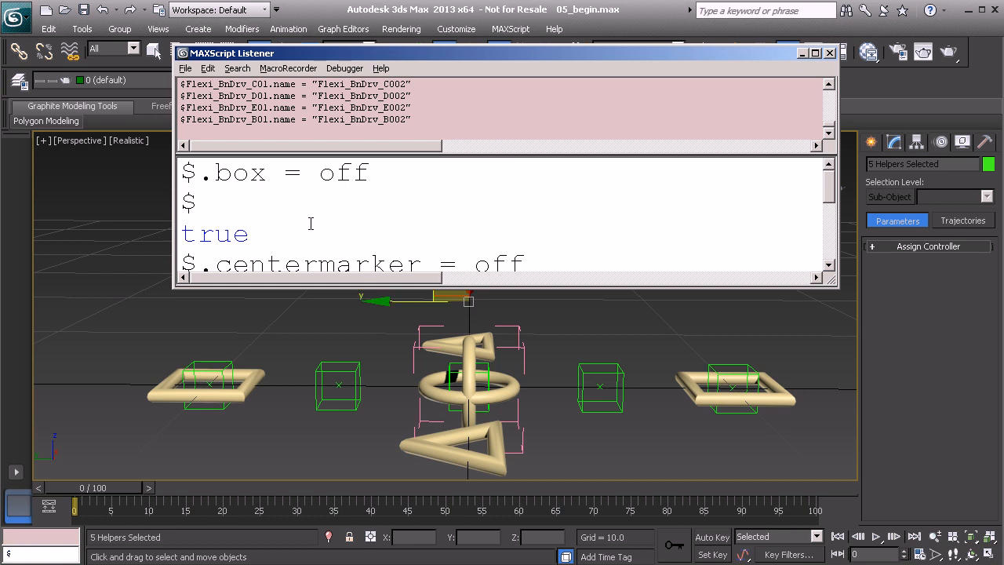
{"action": "type", "text": ".cross = on"}
{"action": "key", "text": "Return"}
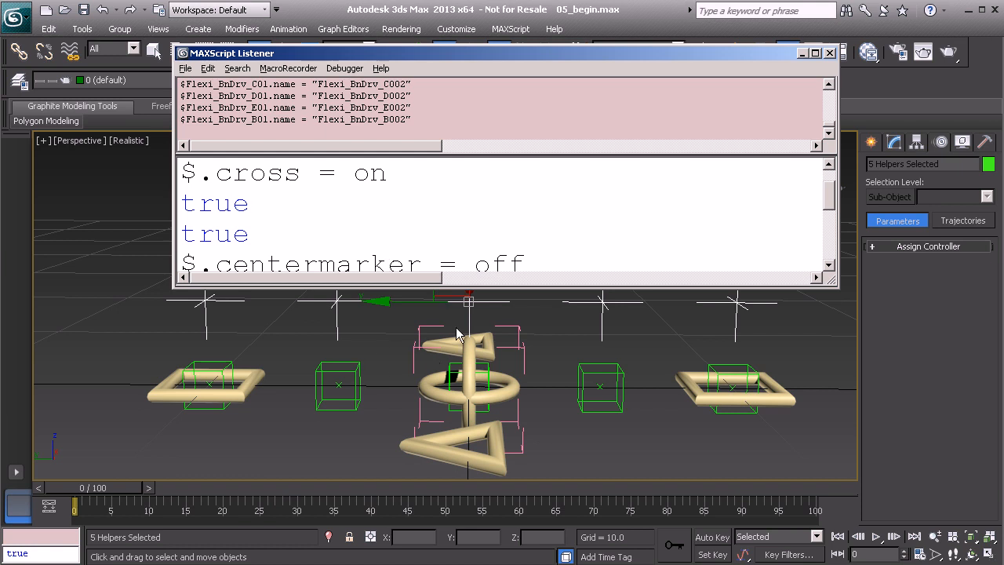
Set the cloned helpers' size to 1 by running $.size = 1, and close the MAXScript Listener
{"action": "scroll", "coordinate": [347, 212], "scroll_direction": "down", "scroll_amount": 5}
{"action": "double_click", "coordinate": [353, 179]}
{"action": "type", "text": "1"}
{"action": "key", "text": "Return"}
{"action": "middle_click_drag", "start_coordinate": [480, 385], "coordinate": [354, 390]}
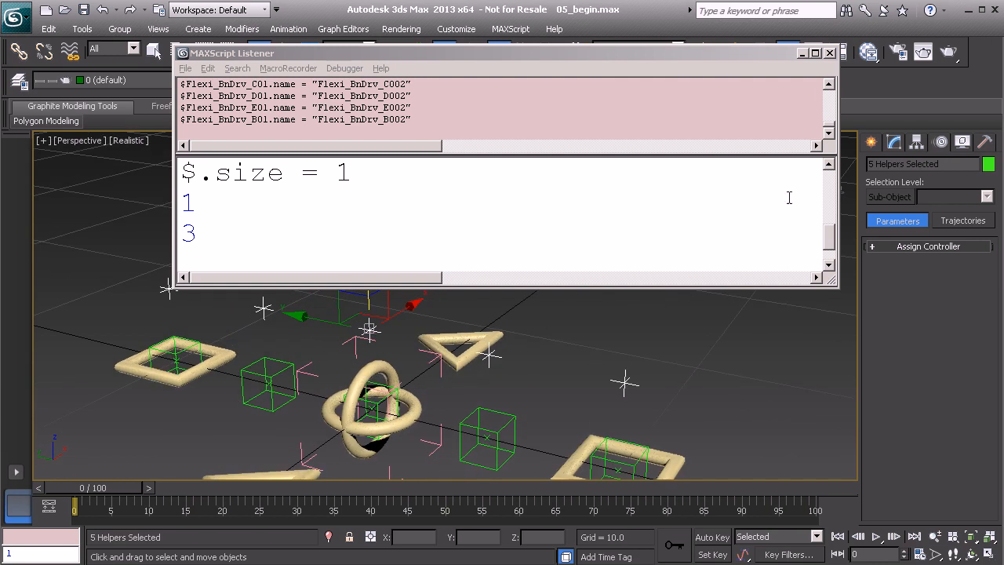
{"action": "left_click", "coordinate": [829, 53]}
Rename the cross helper above the end square ring, Flexi_BnDrv_A002, as Flexi_UpVct_A01
{"action": "middle_click_drag", "start_coordinate": [603, 350], "coordinate": [583, 317]}
{"action": "scroll", "coordinate": [582, 317], "scroll_direction": "up", "scroll_amount": 1}
{"action": "middle_click_drag", "start_coordinate": [602, 266], "coordinate": [538, 352]}
{"action": "left_click", "coordinate": [527, 318]}
{"action": "scroll", "coordinate": [545, 337], "scroll_direction": "up", "scroll_amount": 2}
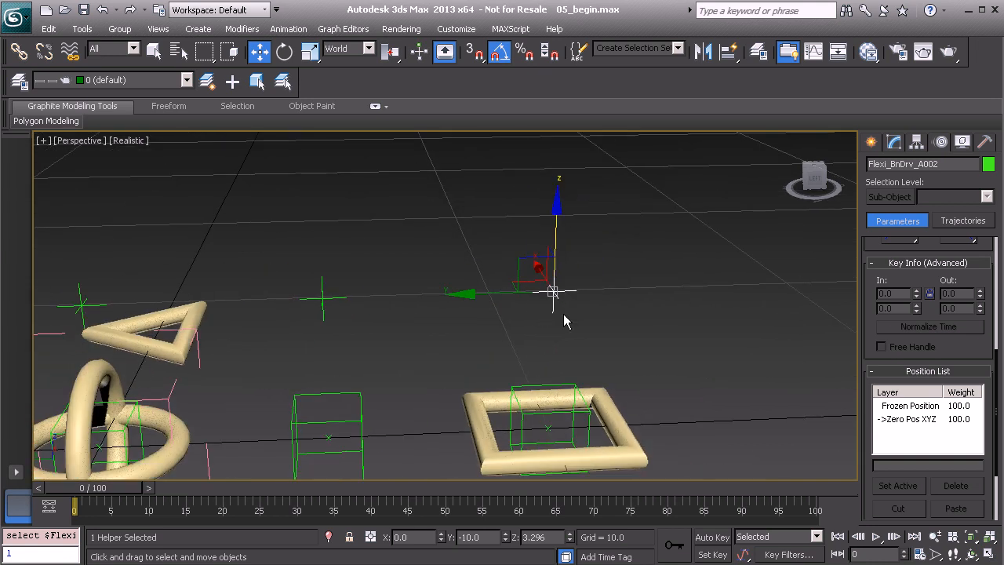
{"action": "left_click", "coordinate": [901, 164]}
{"action": "left_click_drag", "start_coordinate": [890, 164], "coordinate": [920, 165]}
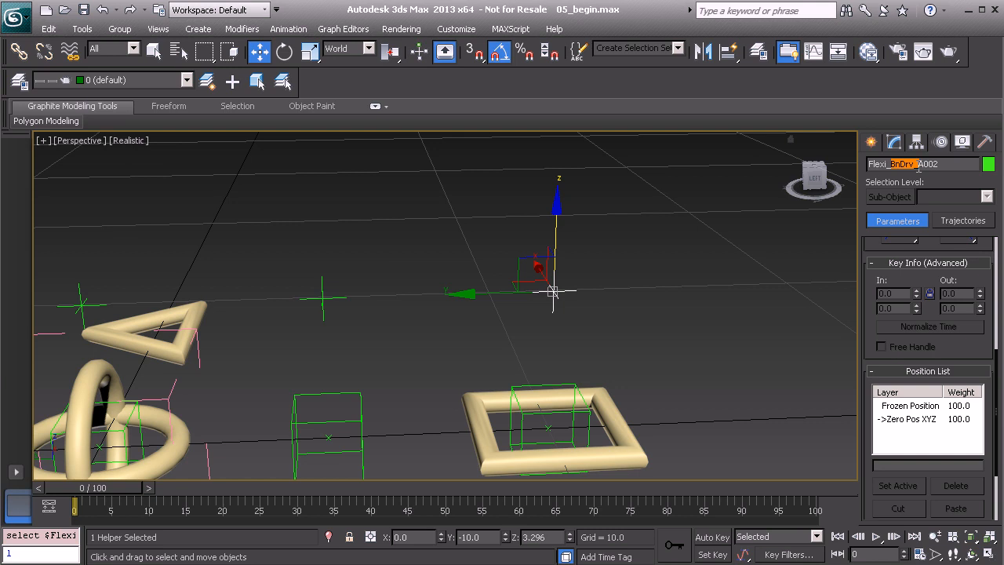
{"action": "type", "text": "UI_"}
{"action": "type", "text": "ct"}
{"action": "key", "text": "Return"}
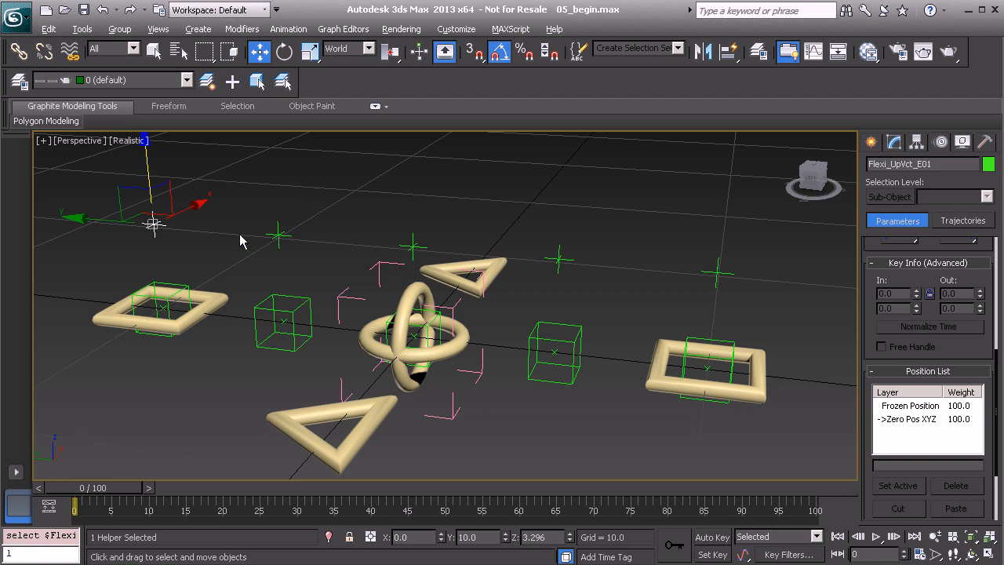
Check the names of the cross helpers by selecting them one after another along the row, ending on Flexi_UpVct_A01
{"action": "left_click", "coordinate": [278, 233]}
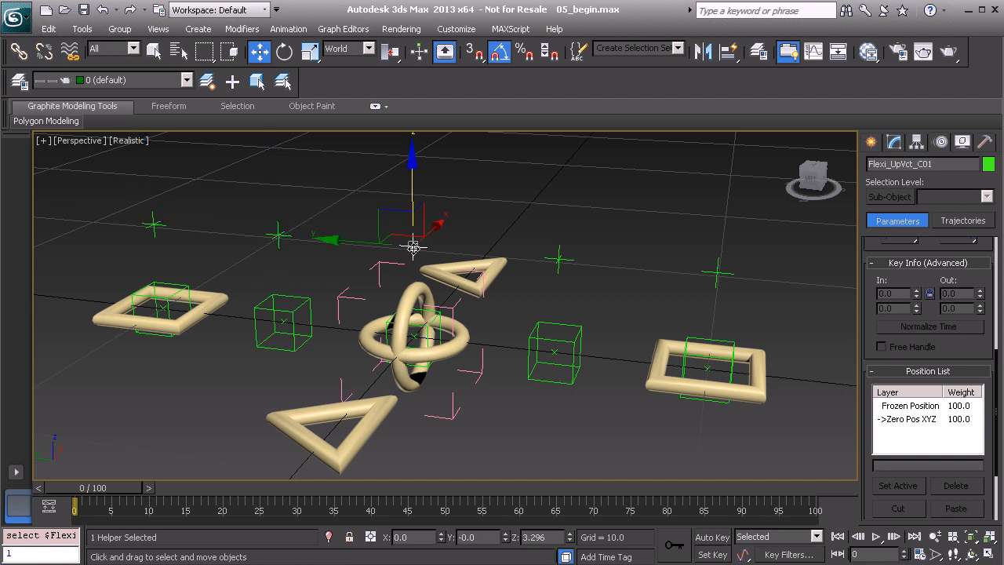
{"action": "left_click", "coordinate": [558, 259]}
{"action": "left_click", "coordinate": [715, 272]}
{"action": "middle_click_drag", "start_coordinate": [715, 273], "coordinate": [541, 263]}
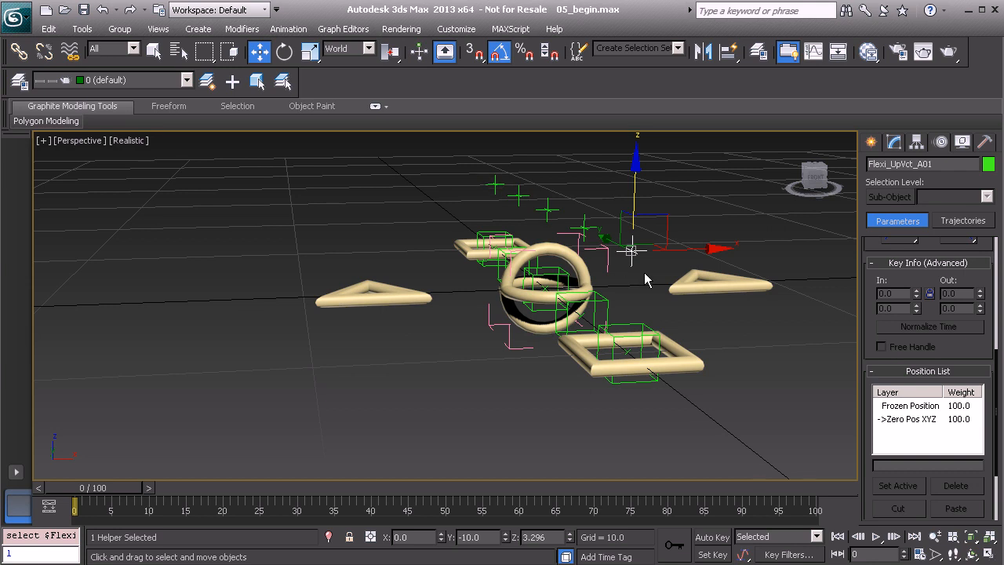
{"action": "middle_click_drag", "start_coordinate": [644, 272], "coordinate": [542, 264], "text": "alt"}
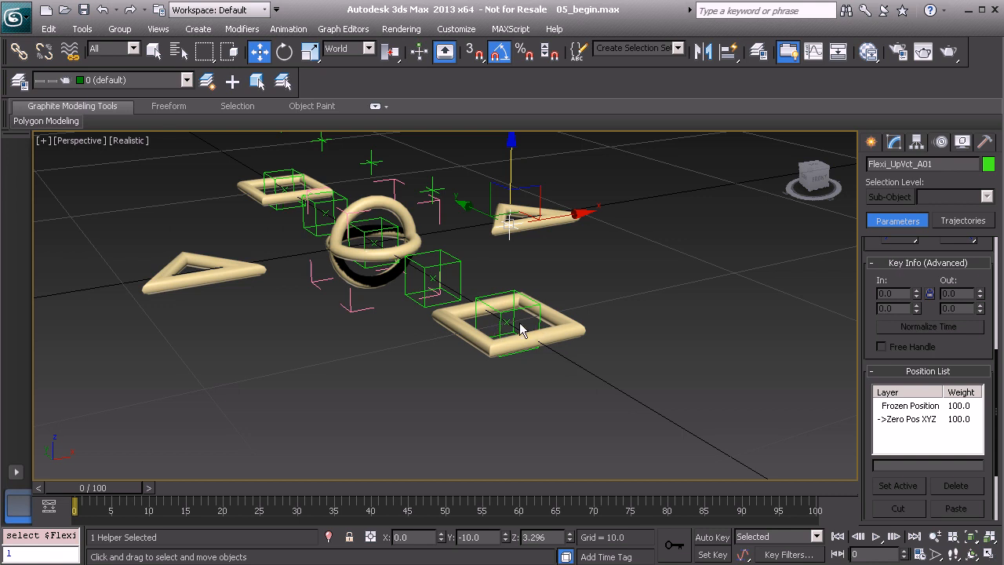
Group the Flexi_UpVct_A01 helper on its own under the name Flexi_UpVct_A_GRP01
{"action": "middle_click_drag", "start_coordinate": [500, 323], "coordinate": [516, 331], "text": "alt"}
{"action": "middle_click_drag", "start_coordinate": [465, 302], "coordinate": [475, 334], "text": "alt"}
{"action": "scroll", "coordinate": [485, 340], "scroll_direction": "up", "scroll_amount": 3}
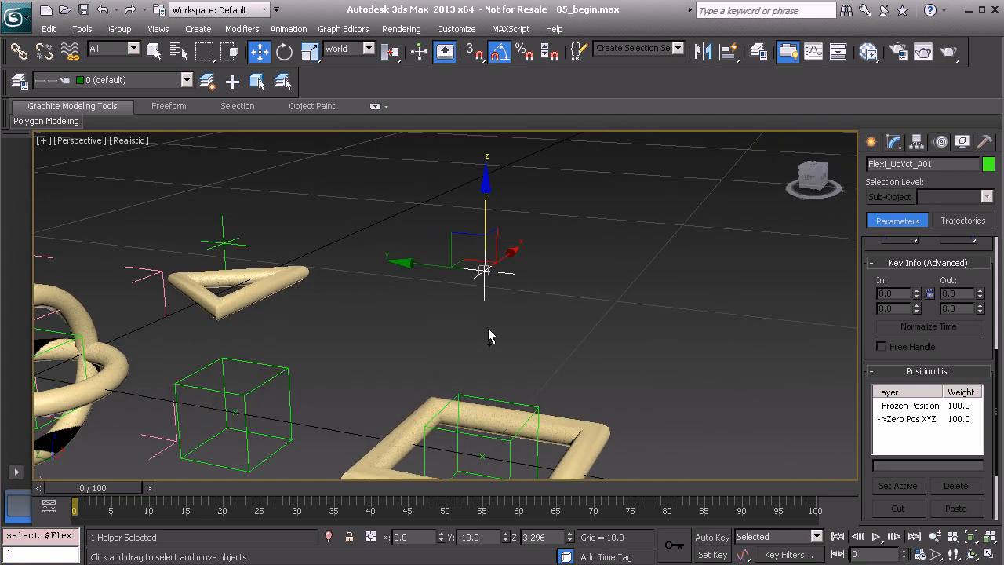
{"action": "middle_click_drag", "start_coordinate": [494, 293], "coordinate": [487, 284]}
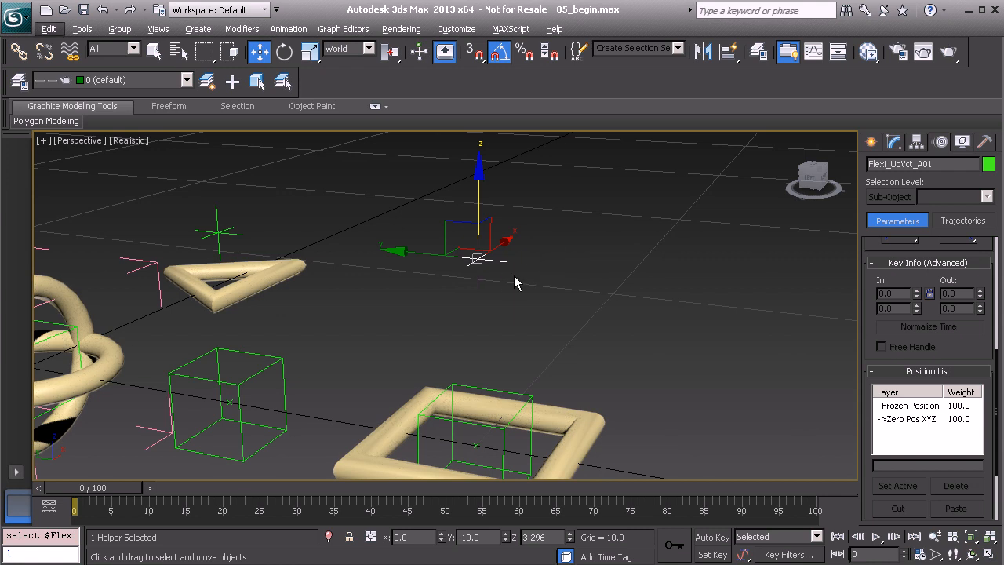
{"action": "left_click", "coordinate": [117, 29]}
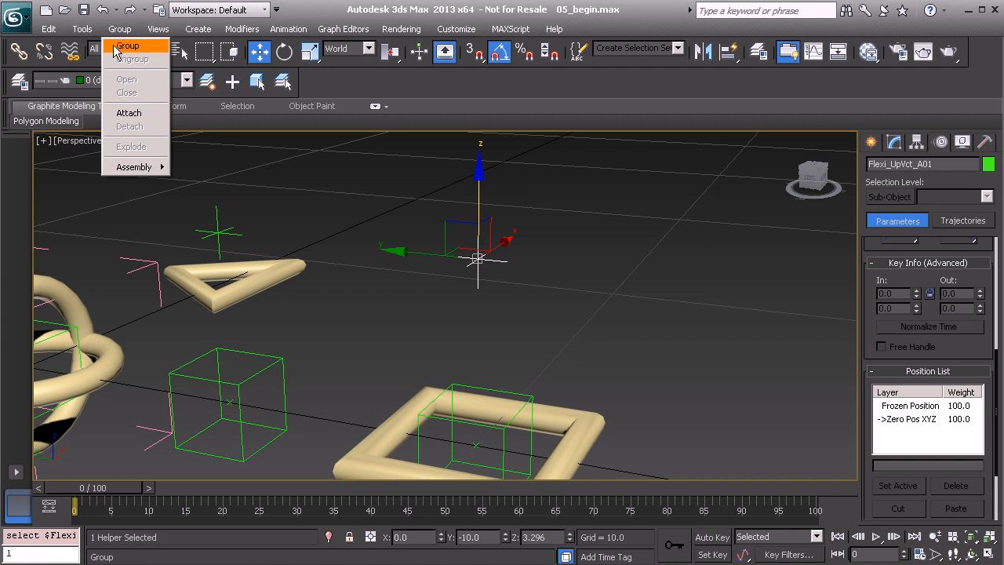
{"action": "left_click", "coordinate": [585, 115]}
{"action": "right_click", "coordinate": [612, 196]}
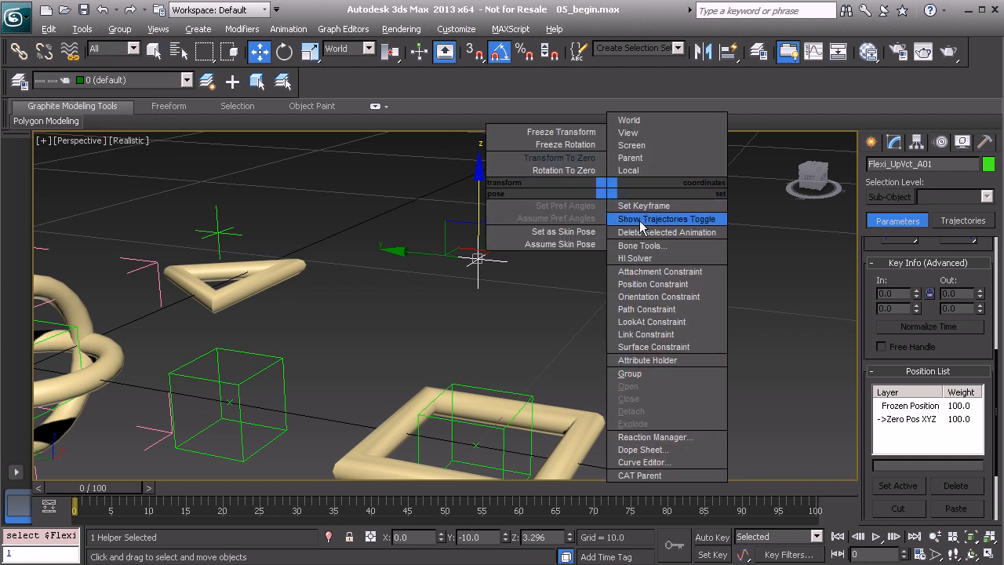
{"action": "left_click", "coordinate": [664, 375]}
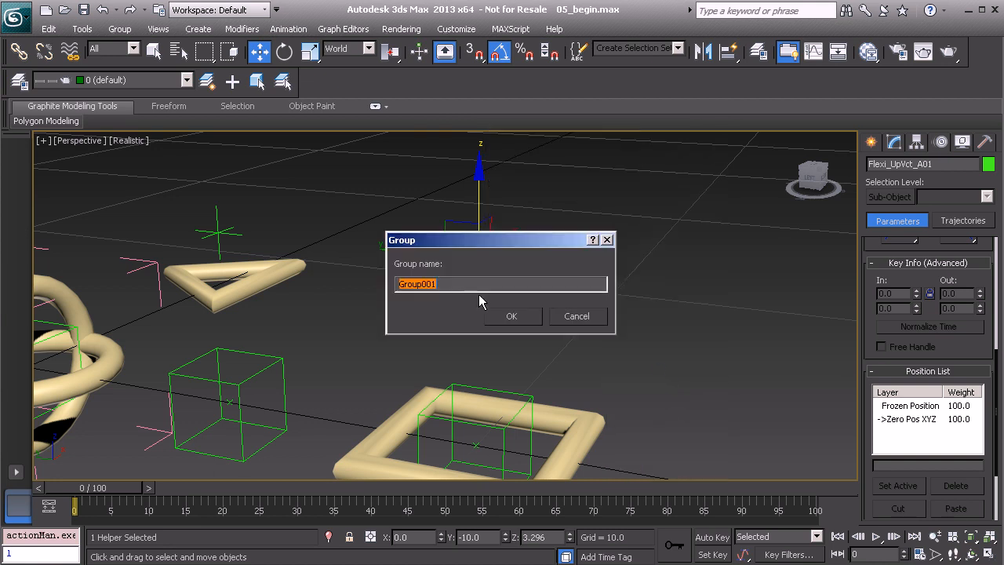
{"action": "left_click_drag", "start_coordinate": [506, 239], "coordinate": [520, 271]}
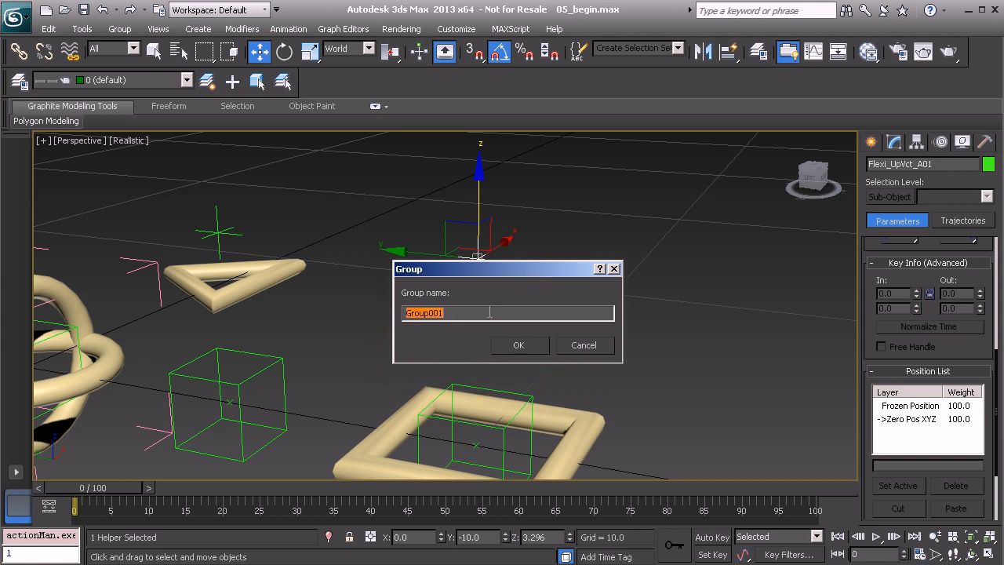
{"action": "type", "text": "Flexi_UpVct_A_GRP01"}
{"action": "left_click", "coordinate": [519, 346]}
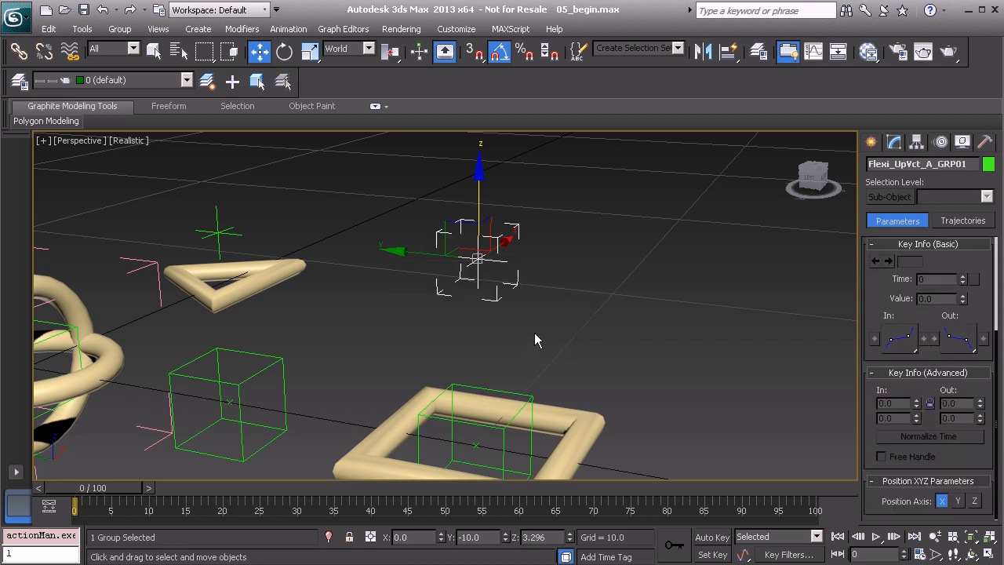
Open the group Flexi_UpVct_A_GRP01 and select the cross helper inside it
{"action": "key", "text": "alt"}
{"action": "key", "text": "alt"}
{"action": "right_click", "coordinate": [586, 239]}
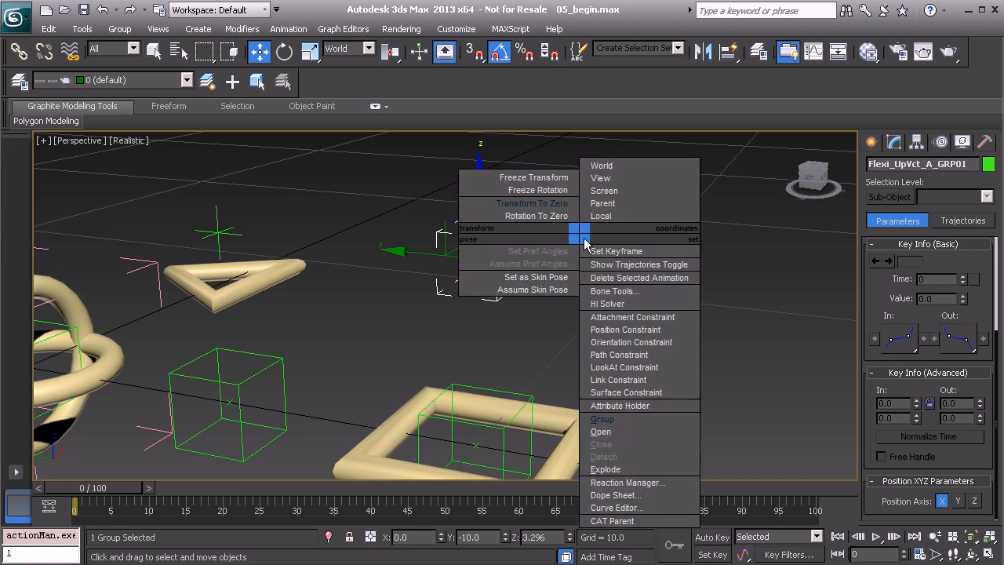
{"action": "left_click", "coordinate": [632, 432]}
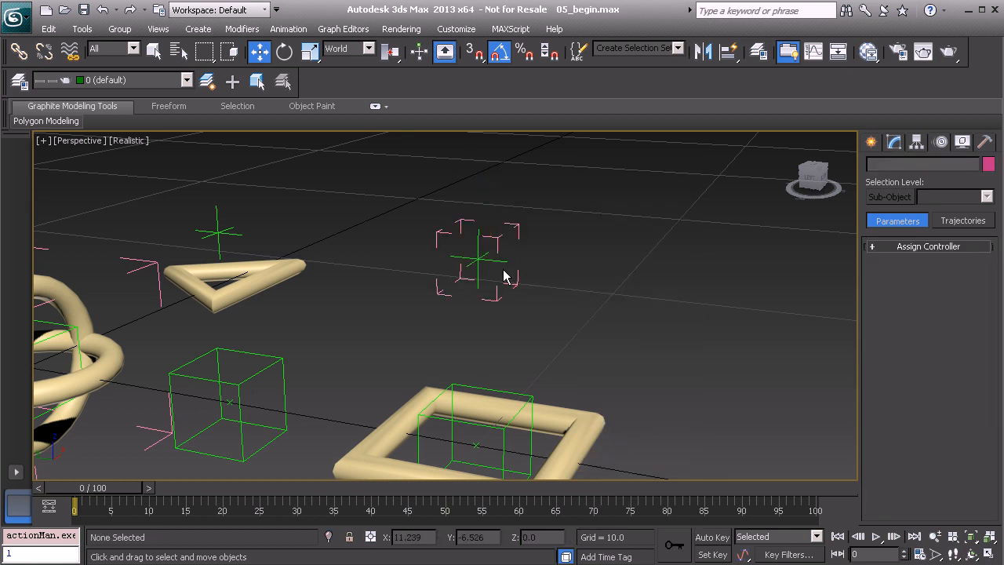
{"action": "left_click", "coordinate": [499, 240]}
{"action": "left_click", "coordinate": [498, 268]}
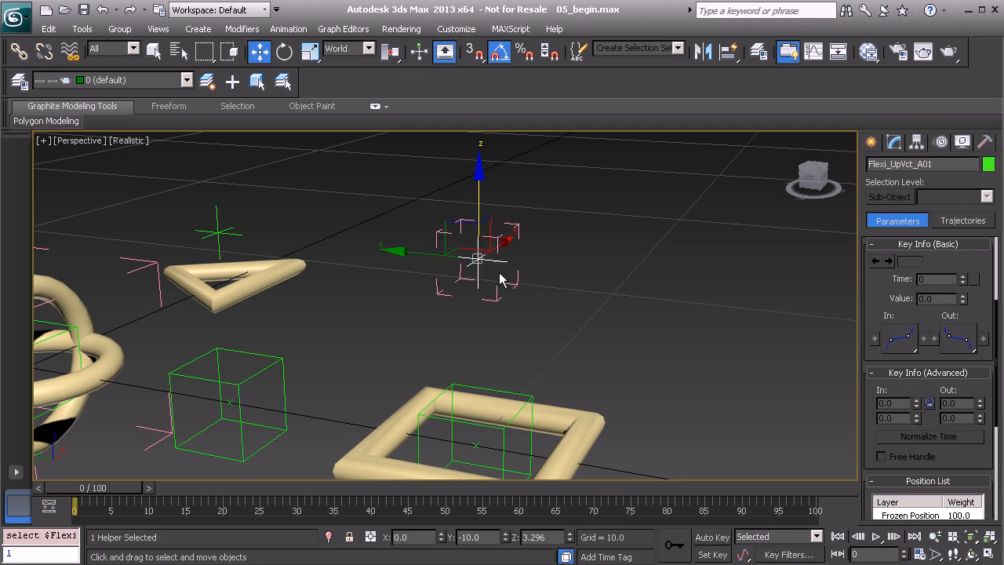
Align only the pivot of Flexi_UpVct_A_GRP01 to the helper at the centre of the square ring directly below it
{"action": "left_click", "coordinate": [515, 229]}
{"action": "middle_click_drag", "start_coordinate": [510, 257], "coordinate": [480, 236]}
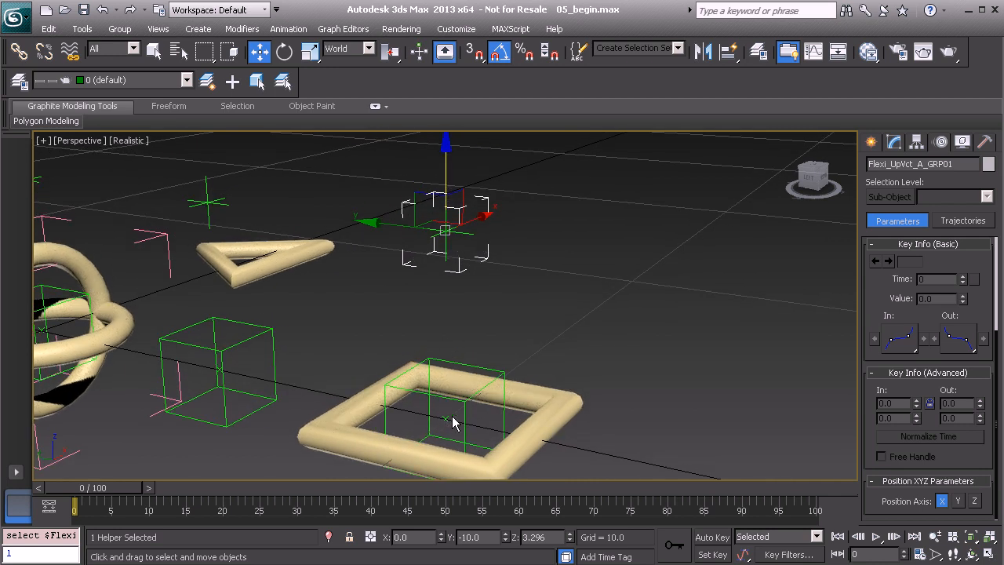
{"action": "middle_click_drag", "start_coordinate": [437, 380], "coordinate": [475, 350], "text": "alt"}
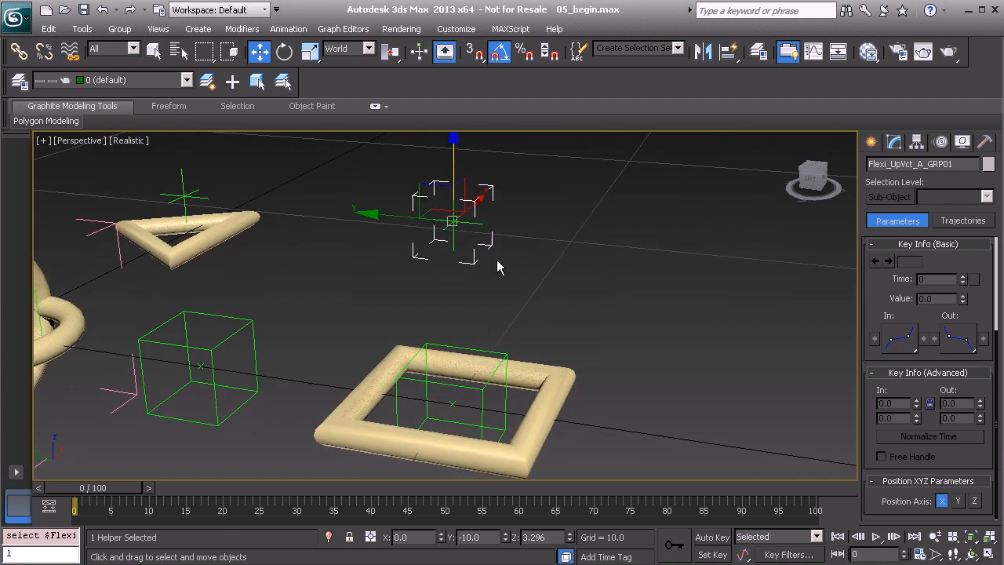
{"action": "left_click", "coordinate": [918, 143]}
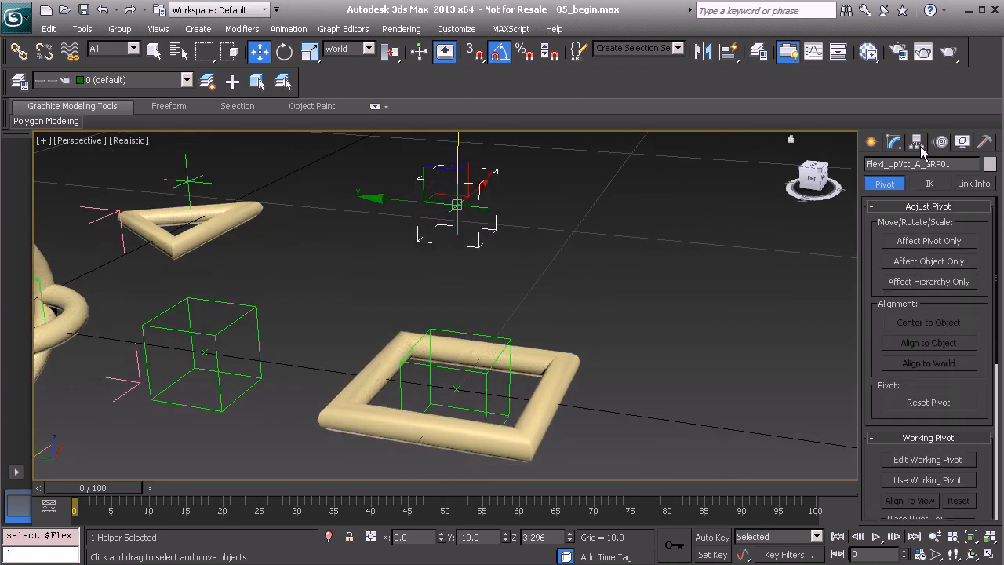
{"action": "left_click", "coordinate": [933, 241]}
{"action": "middle_click_drag", "start_coordinate": [479, 314], "coordinate": [485, 281]}
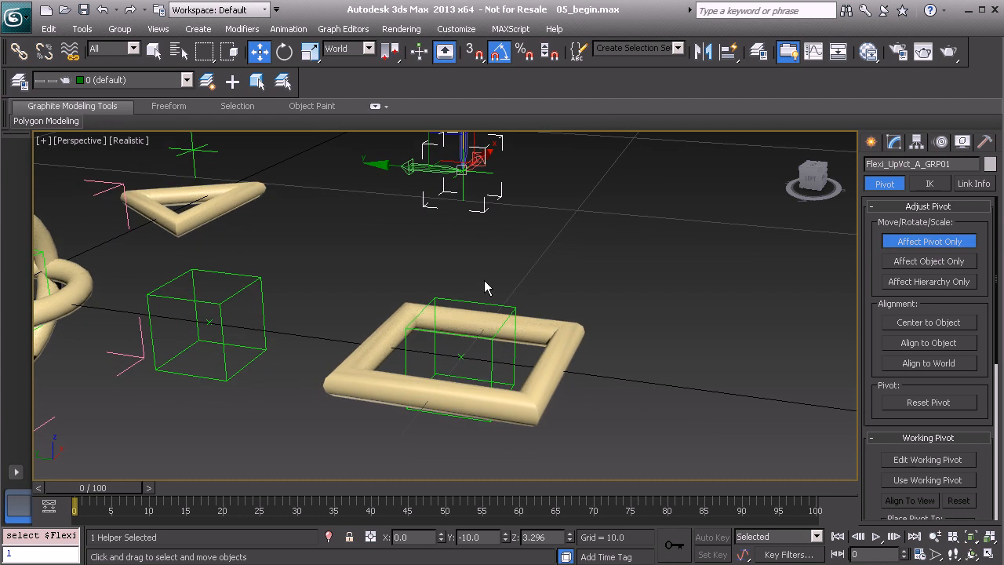
{"action": "key", "text": "alt+a"}
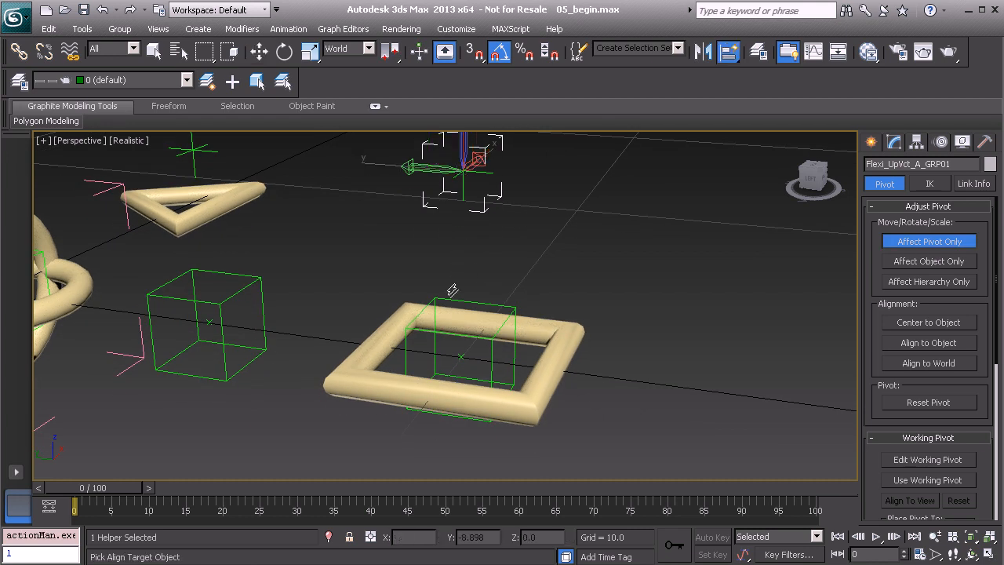
{"action": "left_click", "coordinate": [465, 358]}
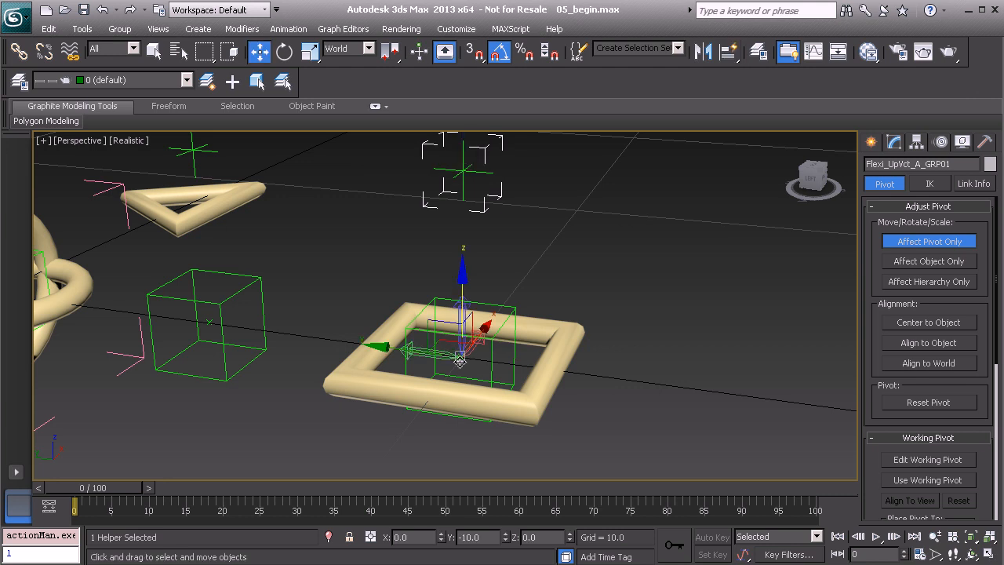
{"action": "middle_click_drag", "start_coordinate": [431, 317], "coordinate": [525, 388]}
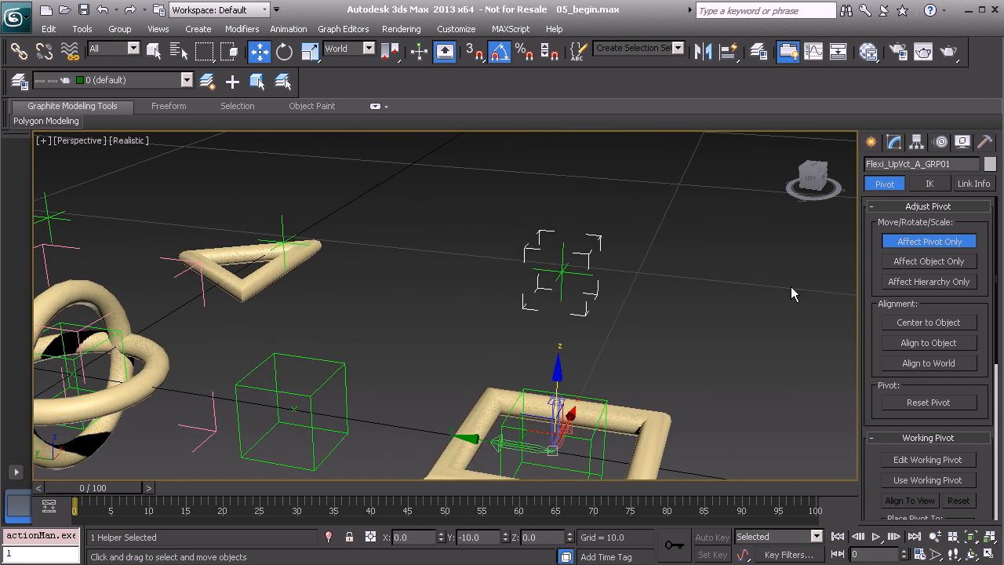
{"action": "left_click", "coordinate": [928, 241]}
Group the Flexi_UpVct_B01 helper on its own as Flexi_UpVct_B_GRP01 and open the group
{"action": "middle_click_drag", "start_coordinate": [755, 301], "coordinate": [374, 184], "text": "alt"}
{"action": "left_click", "coordinate": [361, 191]}
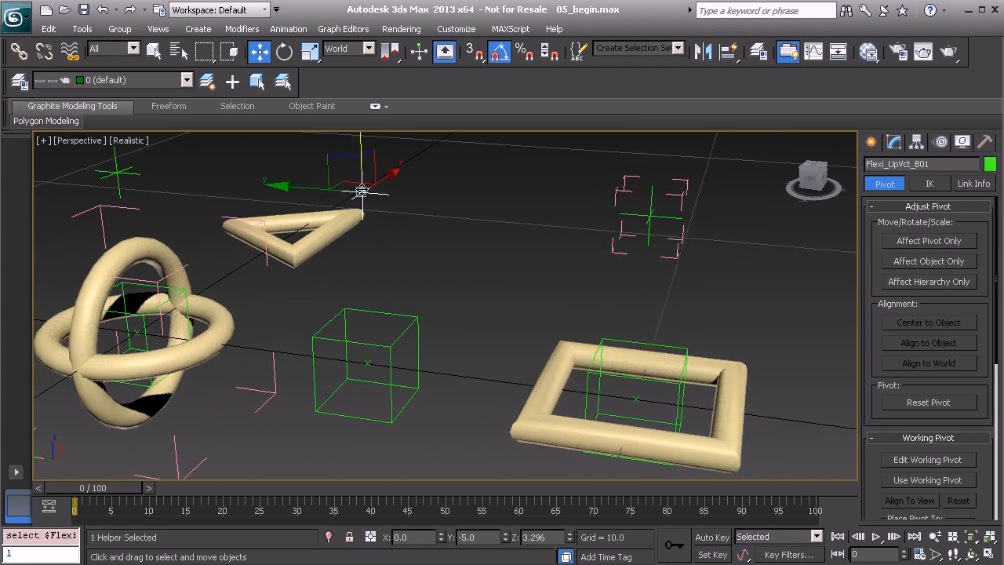
{"action": "left_click", "coordinate": [897, 166]}
{"action": "key", "text": "ctrl+c"}
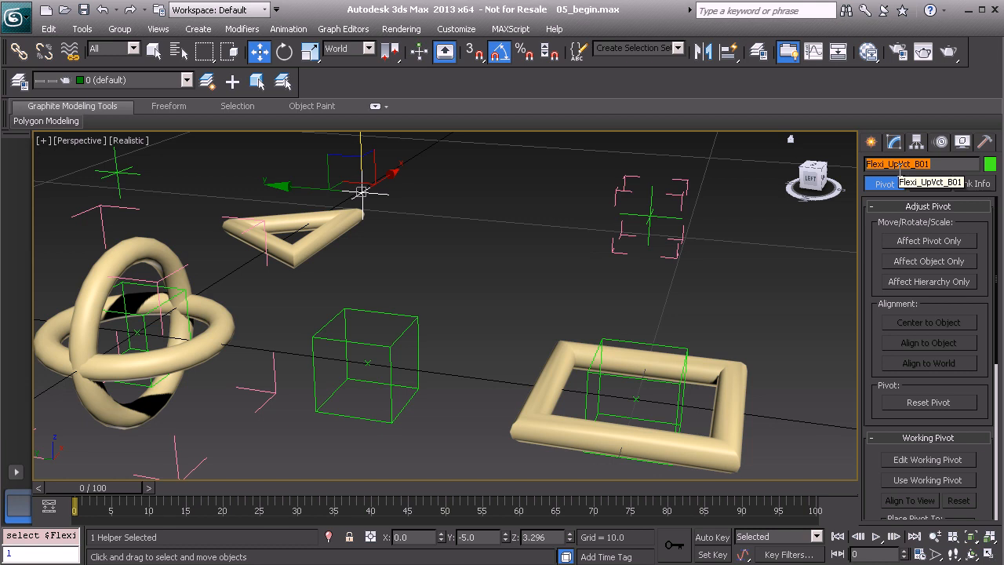
{"action": "middle_click_drag", "start_coordinate": [376, 227], "coordinate": [439, 243], "text": "alt"}
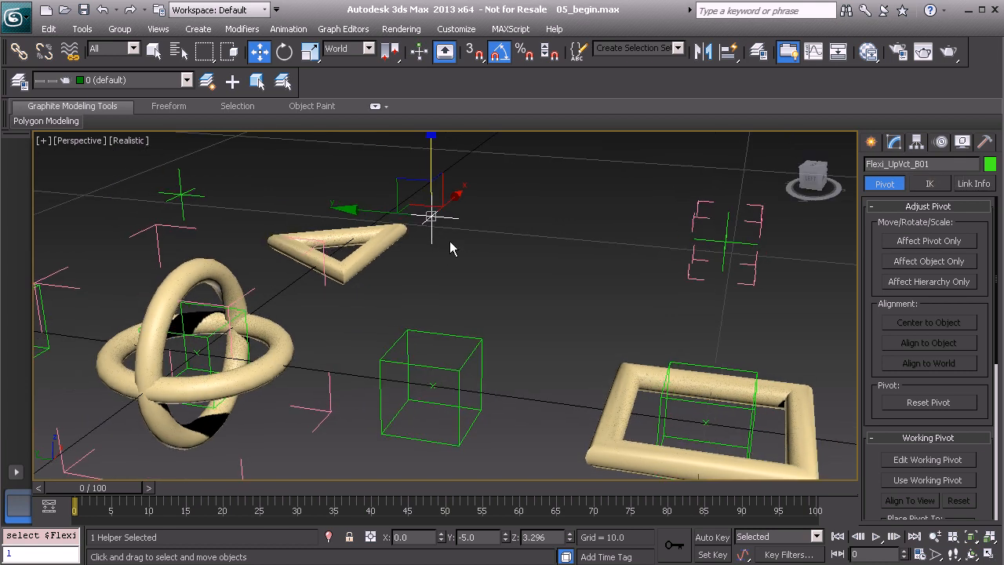
{"action": "right_click", "coordinate": [525, 199]}
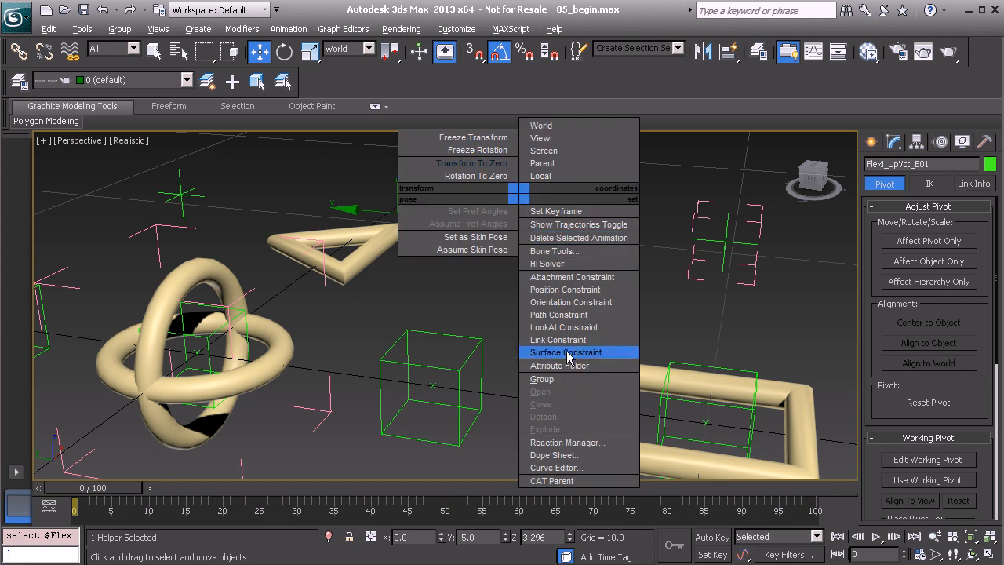
{"action": "left_click", "coordinate": [567, 380]}
{"action": "key", "text": "ctrl+v"}
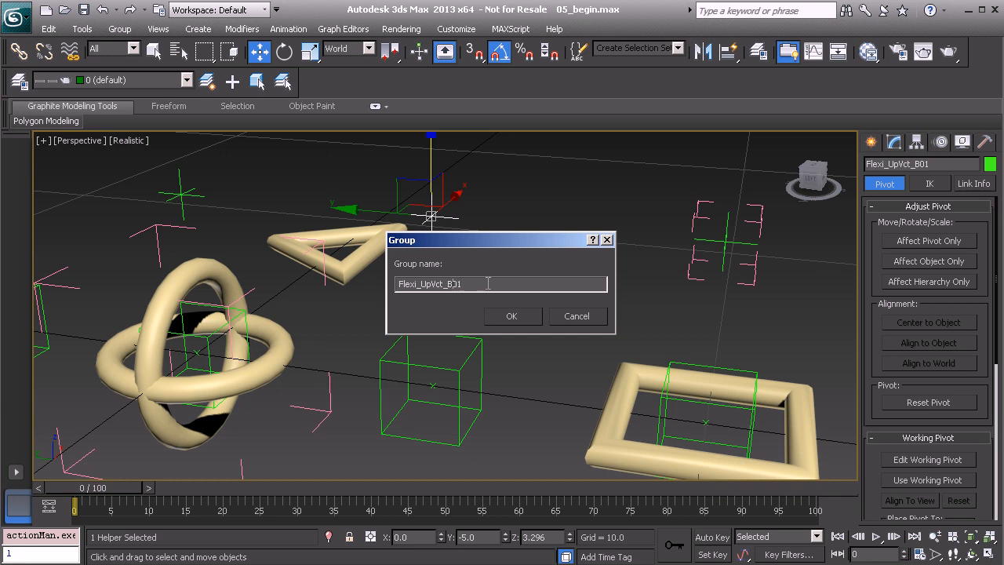
{"action": "type", "text": "_GRP"}
{"action": "left_click", "coordinate": [510, 315]}
{"action": "right_click", "coordinate": [524, 205], "text": "alt"}
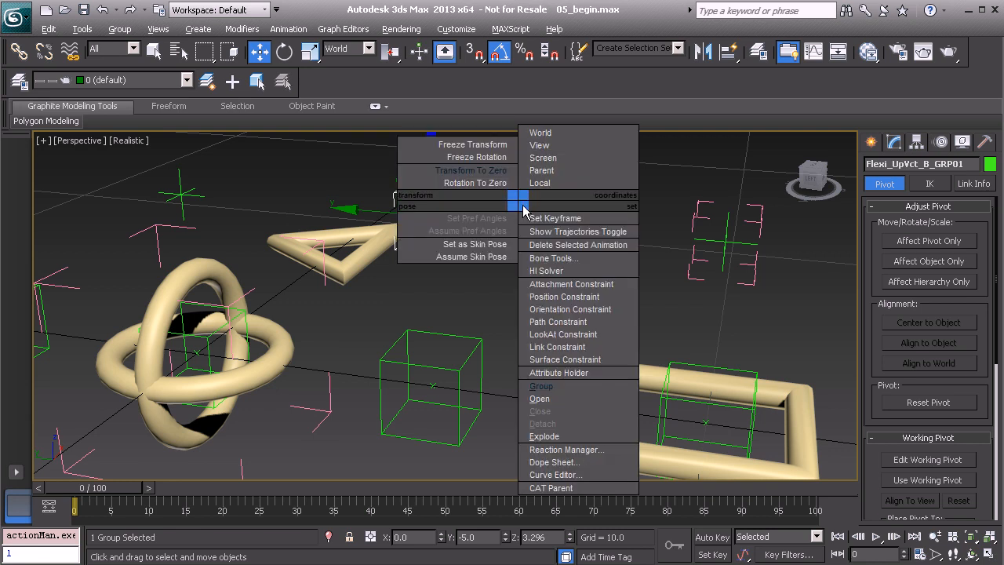
{"action": "left_click", "coordinate": [587, 400]}
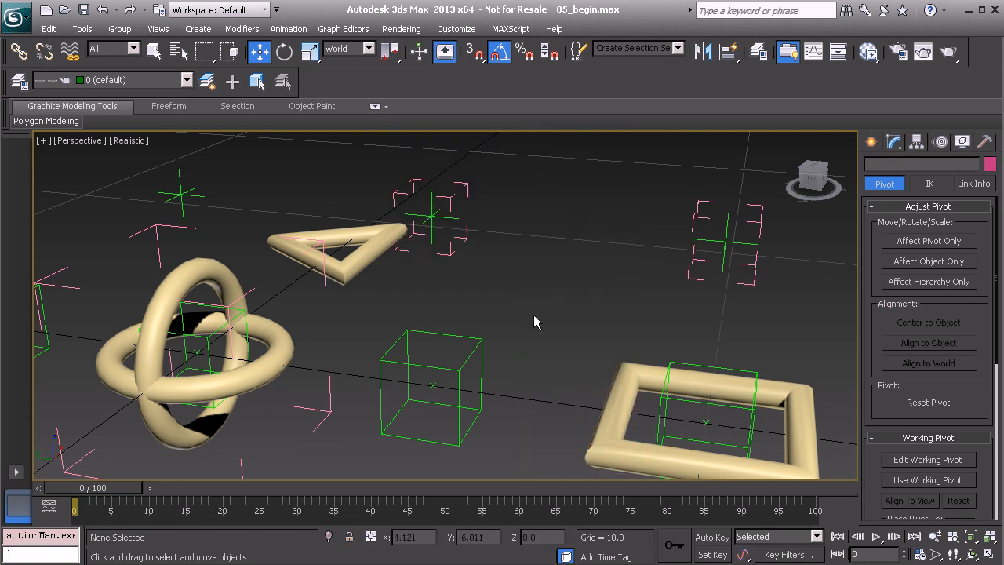
Align only the pivot of Flexi_UpVct_B_GRP01 to the Flexi_Anchor_B01 helper below it
{"action": "left_click", "coordinate": [468, 190]}
{"action": "middle_click_drag", "start_coordinate": [501, 240], "coordinate": [545, 248]}
{"action": "left_click", "coordinate": [943, 241]}
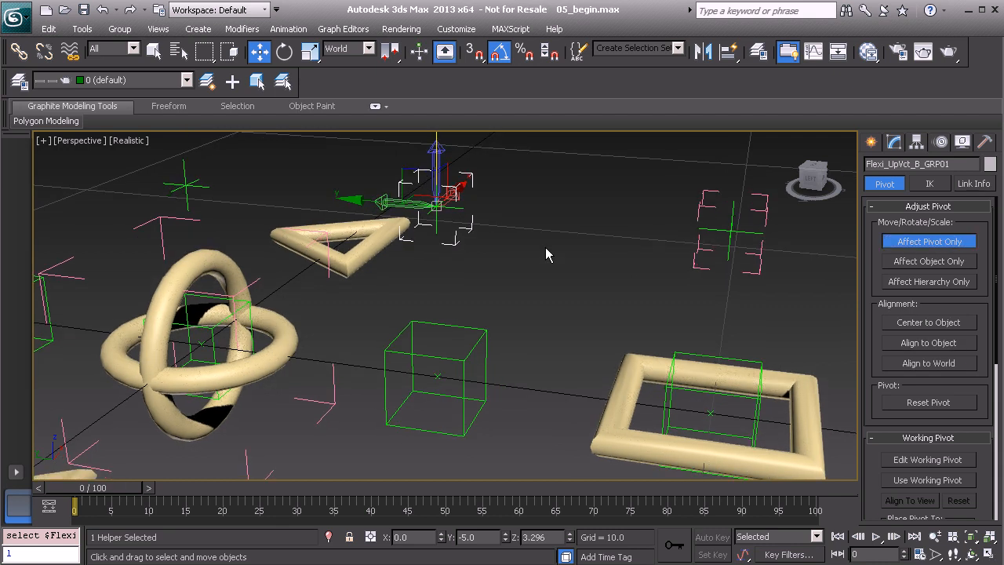
{"action": "key", "text": "alt+a"}
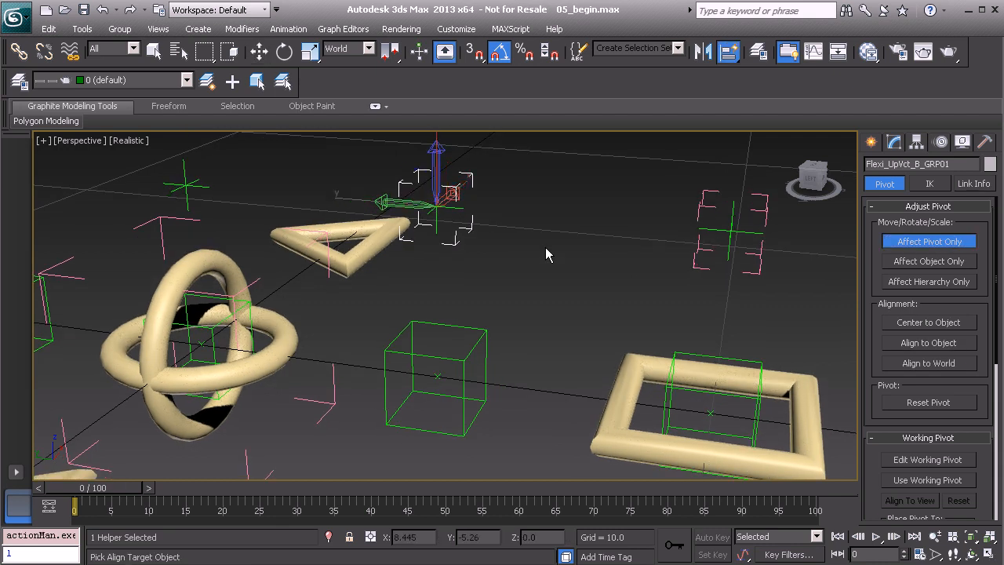
{"action": "left_click", "coordinate": [438, 379]}
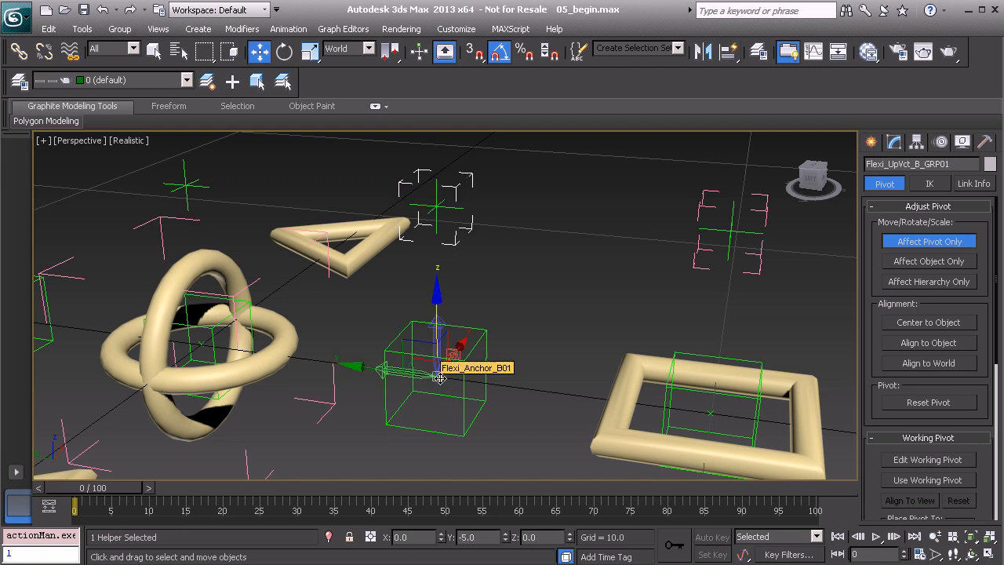
{"action": "left_click", "coordinate": [928, 243]}
Inspect the pivot placement of the Flexi_UpVct_E_GRP01 and Flexi_UpVct_D_GRP01 groups
{"action": "middle_click_drag", "start_coordinate": [536, 270], "coordinate": [479, 275], "text": "alt"}
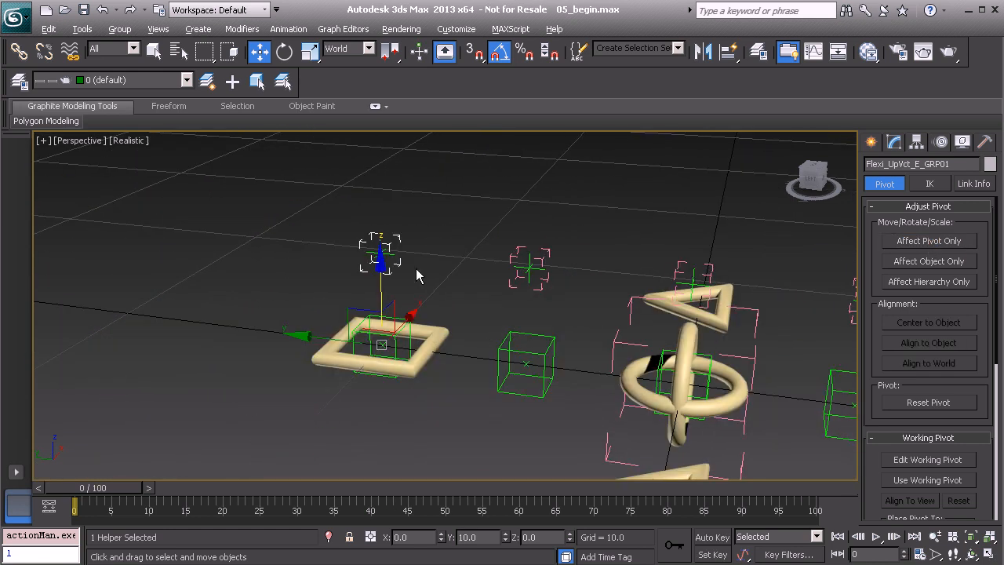
{"action": "middle_click_drag", "start_coordinate": [399, 273], "coordinate": [410, 268], "text": "alt"}
{"action": "left_click", "coordinate": [548, 247]}
{"action": "middle_click_drag", "start_coordinate": [562, 267], "coordinate": [505, 272]}
{"action": "scroll", "coordinate": [505, 272], "scroll_direction": "up", "scroll_amount": 3}
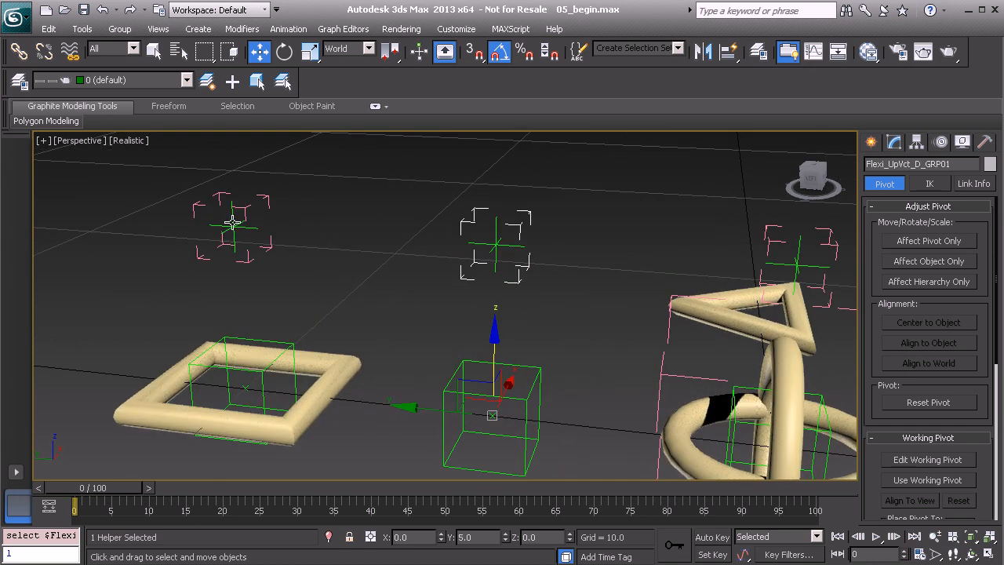
Inspect the pivot placement of the Flexi_UpVct groups C, B and A against the helpers below them
{"action": "left_click", "coordinate": [225, 226]}
{"action": "left_click", "coordinate": [494, 244]}
{"action": "left_click", "coordinate": [497, 244]}
{"action": "middle_click_drag", "start_coordinate": [585, 267], "coordinate": [480, 282], "text": "alt"}
{"action": "left_click", "coordinate": [524, 268]}
{"action": "left_click", "coordinate": [523, 267]}
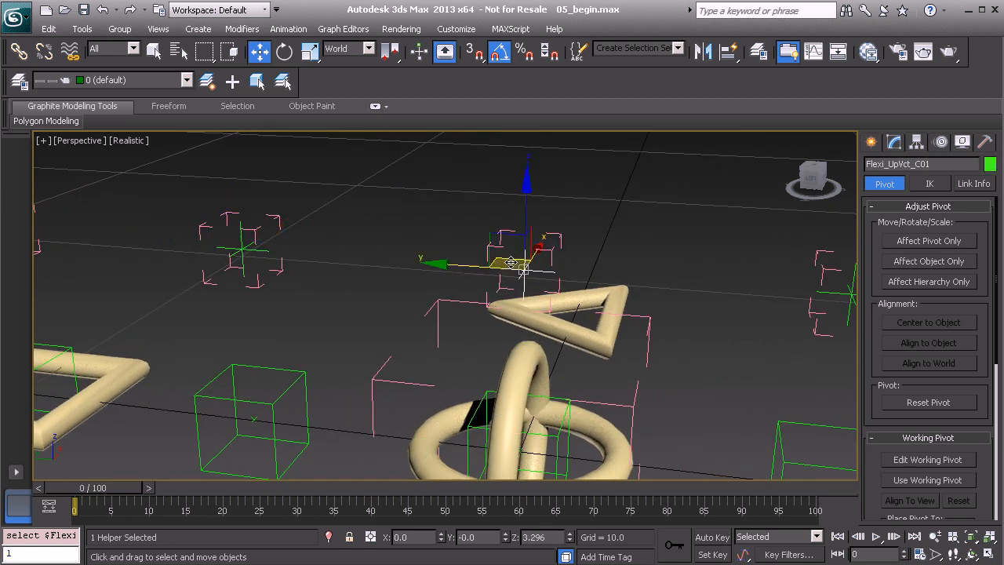
{"action": "middle_click_drag", "start_coordinate": [653, 293], "coordinate": [416, 243], "text": "alt"}
{"action": "left_click", "coordinate": [567, 247]}
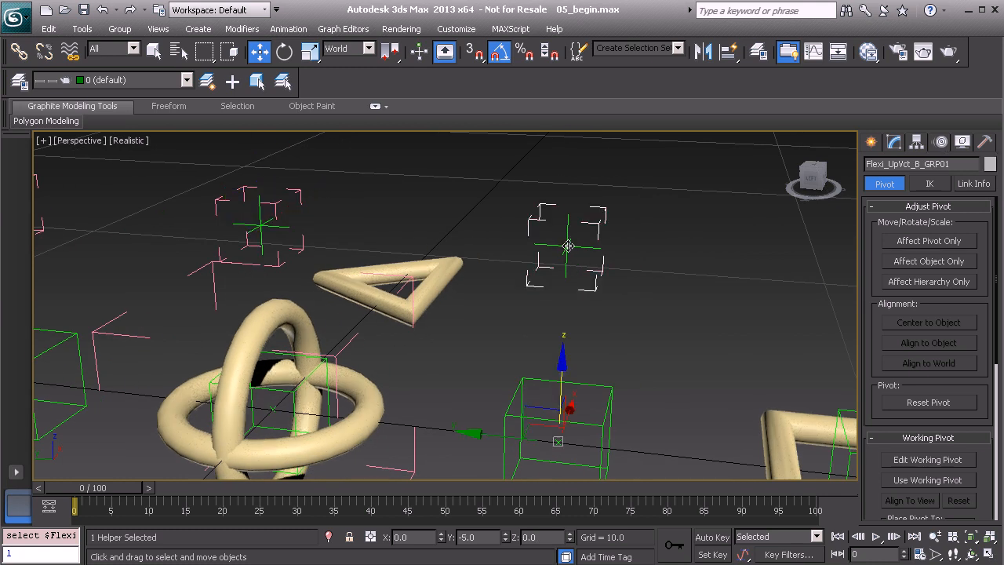
{"action": "middle_click_drag", "start_coordinate": [591, 307], "coordinate": [510, 328], "text": "alt"}
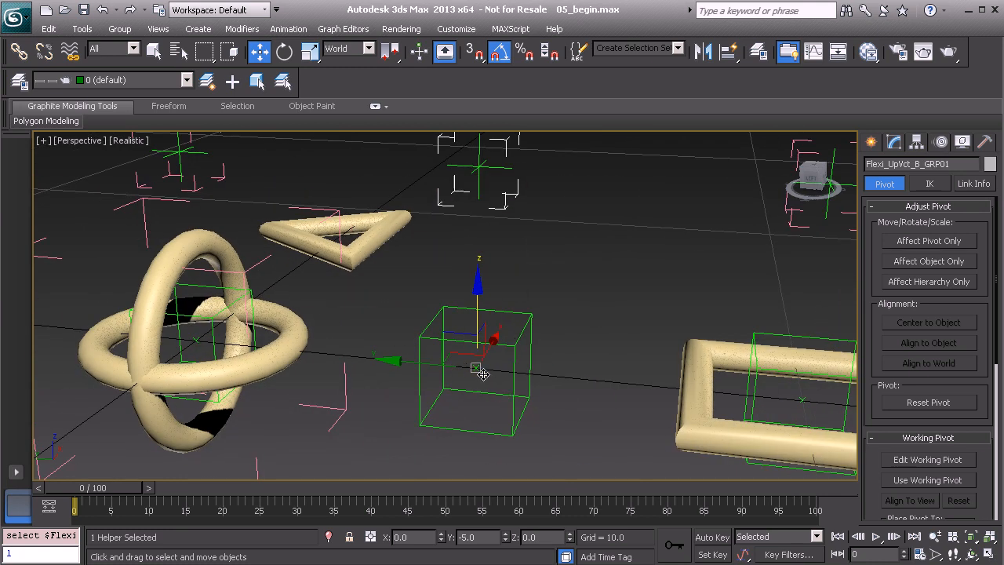
{"action": "middle_click_drag", "start_coordinate": [477, 163], "coordinate": [600, 228], "text": "alt"}
{"action": "left_click", "coordinate": [604, 223]}
{"action": "left_click", "coordinate": [605, 224]}
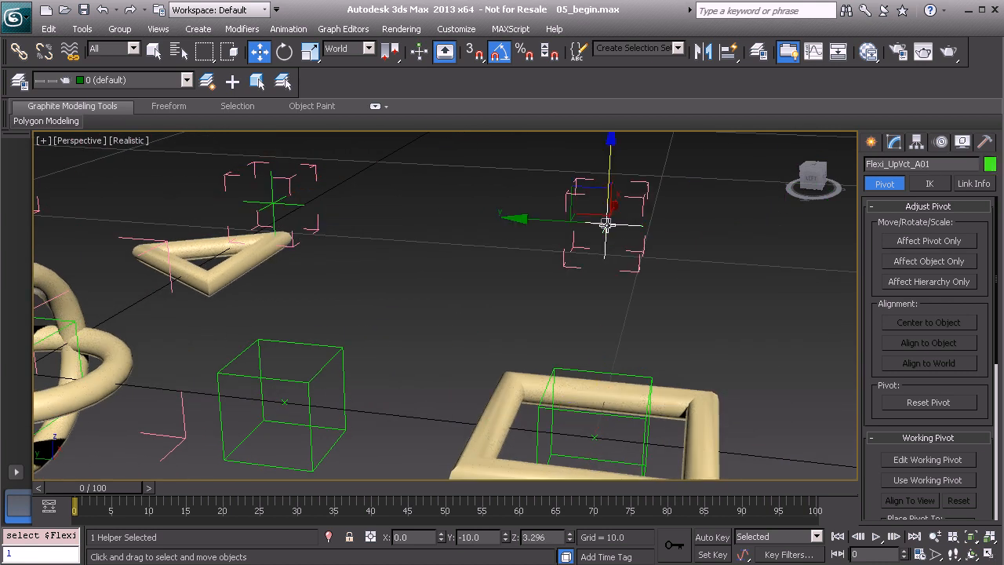
Freeze the transforms of all five Flexi_UpVct cross helpers together with their groups
{"action": "scroll", "coordinate": [443, 275], "scroll_direction": "down", "scroll_amount": 6}
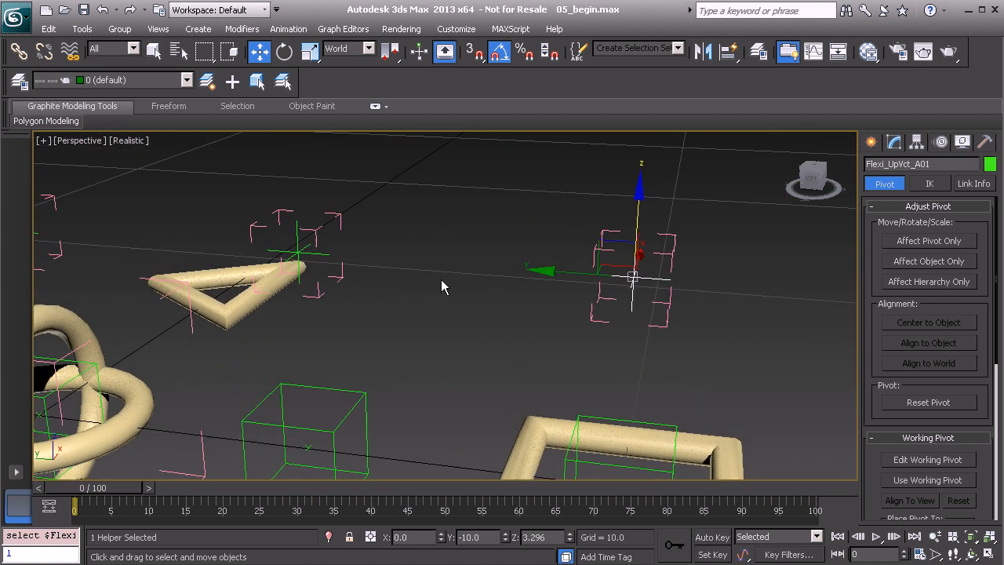
{"action": "left_click_drag", "start_coordinate": [590, 318], "coordinate": [499, 254]}
{"action": "middle_click_drag", "start_coordinate": [432, 262], "coordinate": [502, 252], "text": "alt"}
{"action": "left_click_drag", "start_coordinate": [492, 242], "coordinate": [527, 326], "text": "ctrl"}
{"action": "middle_click_drag", "start_coordinate": [451, 307], "coordinate": [458, 244], "text": "alt"}
{"action": "left_click_drag", "start_coordinate": [408, 225], "coordinate": [477, 285], "text": "ctrl"}
{"action": "left_click_drag", "start_coordinate": [287, 232], "coordinate": [322, 288], "text": "ctrl"}
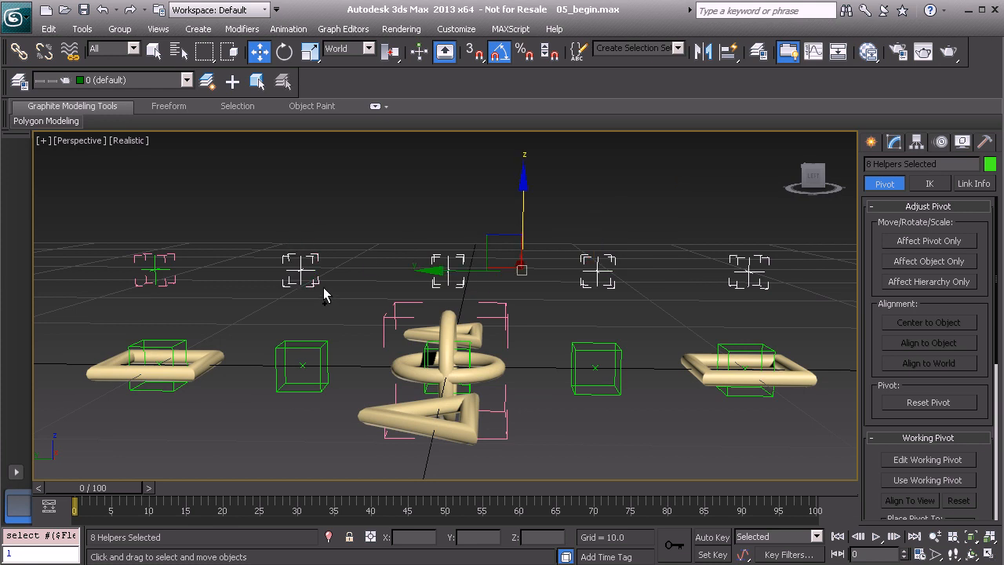
{"action": "left_click_drag", "start_coordinate": [121, 246], "coordinate": [218, 289], "text": "ctrl"}
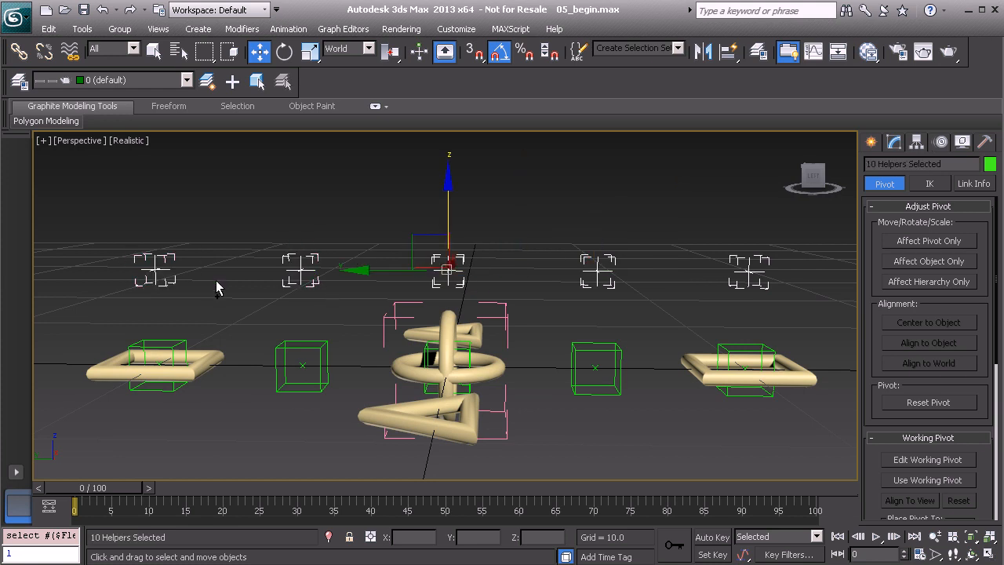
{"action": "right_click", "coordinate": [239, 201]}
{"action": "left_click", "coordinate": [182, 138]}
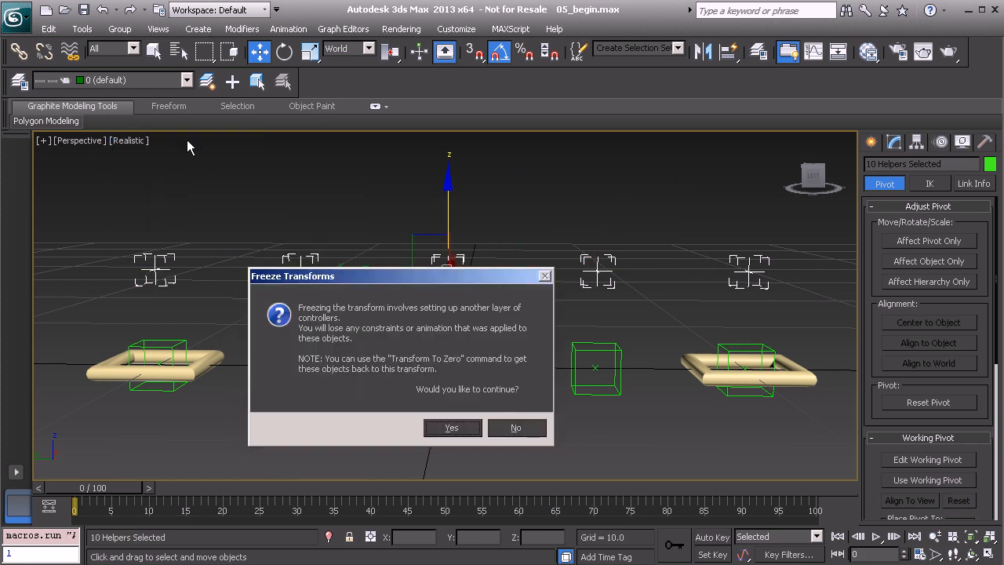
{"action": "left_click", "coordinate": [446, 426]}
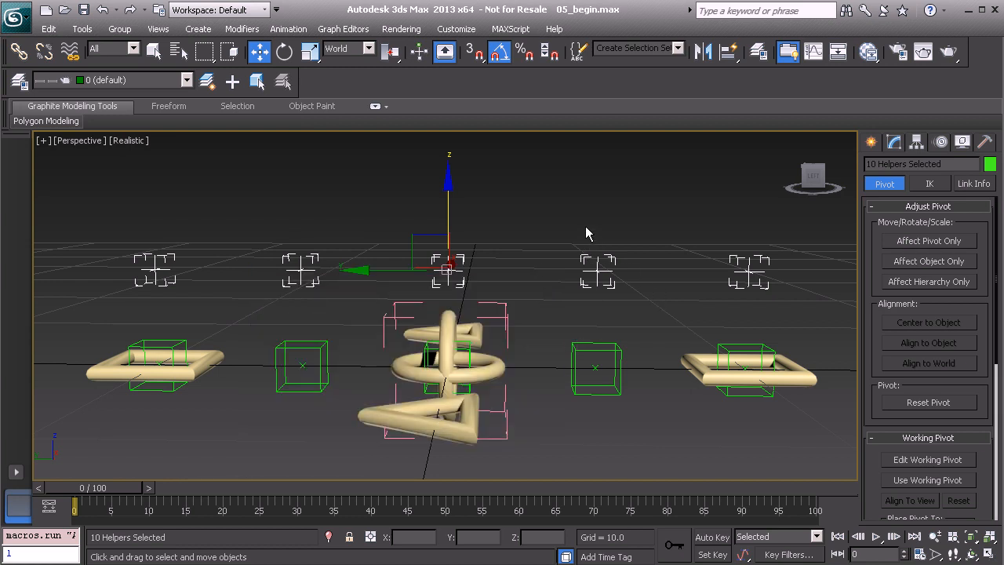
Examine the bone driver helper in the A-side square ring, the neighbouring Flexi_Anchor_B01 and the up-vector helpers above them
{"action": "left_click", "coordinate": [611, 259]}
{"action": "left_click", "coordinate": [601, 270]}
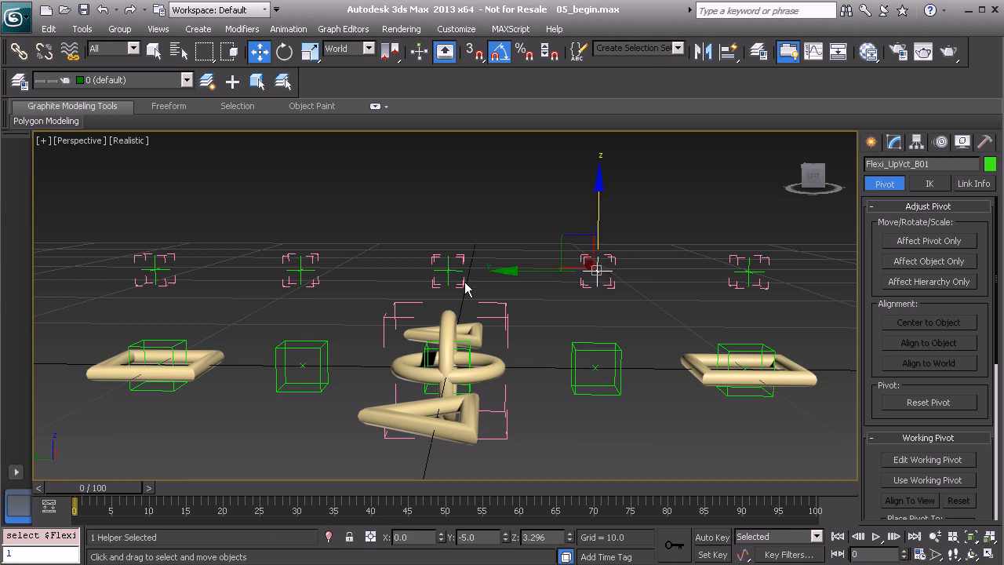
{"action": "middle_click_drag", "start_coordinate": [274, 300], "coordinate": [407, 278]}
{"action": "middle_click_drag", "start_coordinate": [522, 303], "coordinate": [453, 316]}
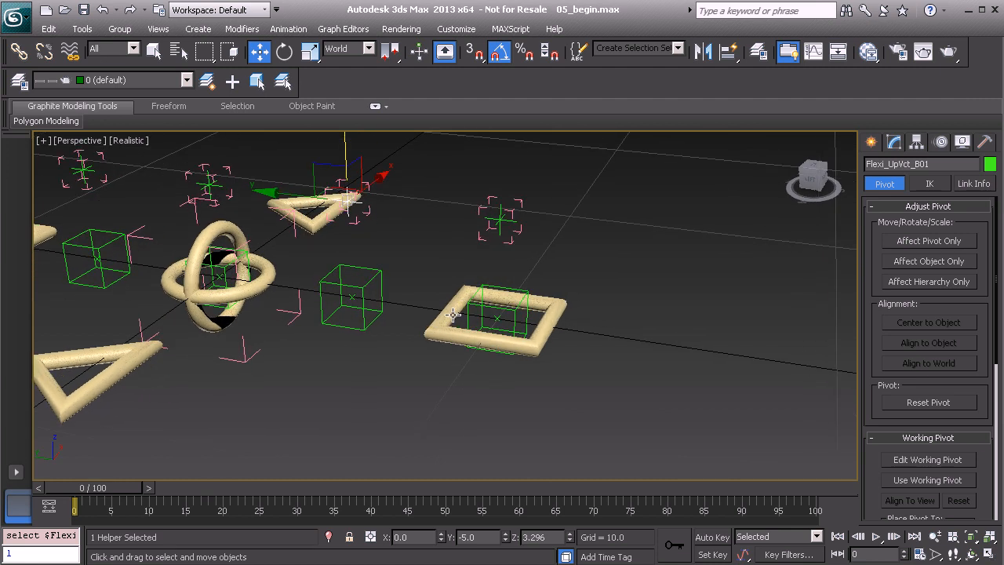
{"action": "left_click", "coordinate": [515, 309]}
{"action": "scroll", "coordinate": [489, 312], "scroll_direction": "up", "scroll_amount": 3}
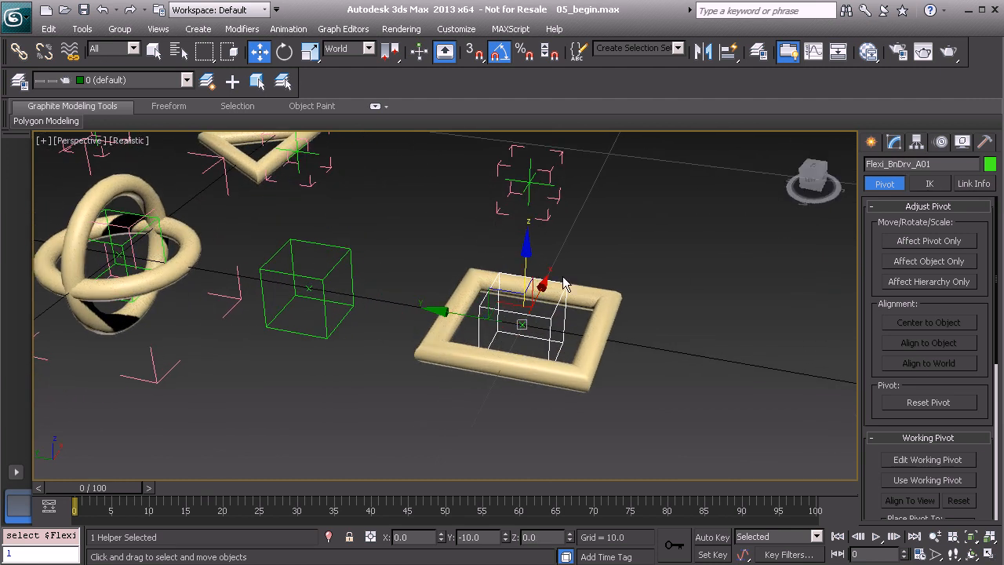
{"action": "middle_click_drag", "start_coordinate": [496, 289], "coordinate": [530, 298], "text": "alt"}
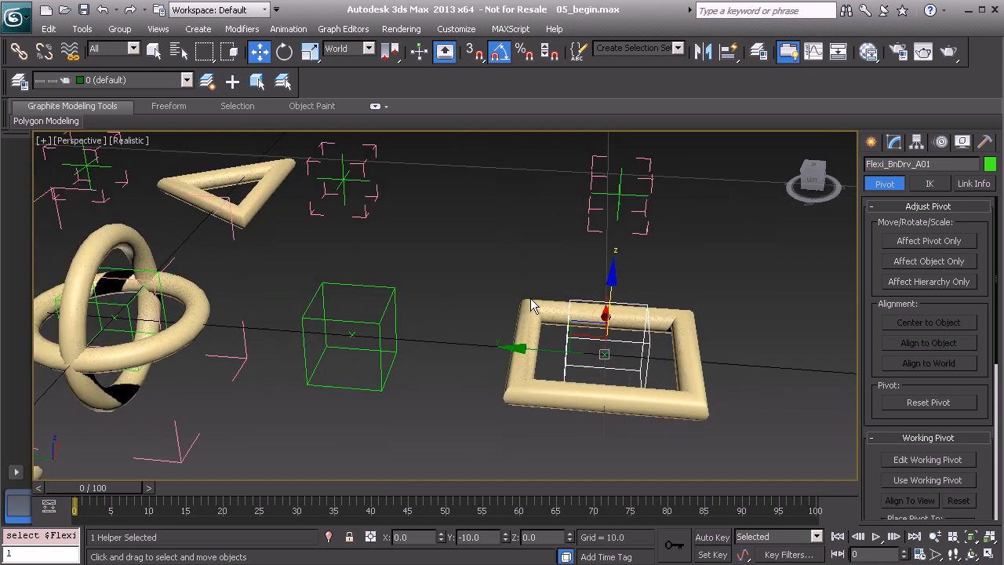
{"action": "left_click", "coordinate": [355, 335]}
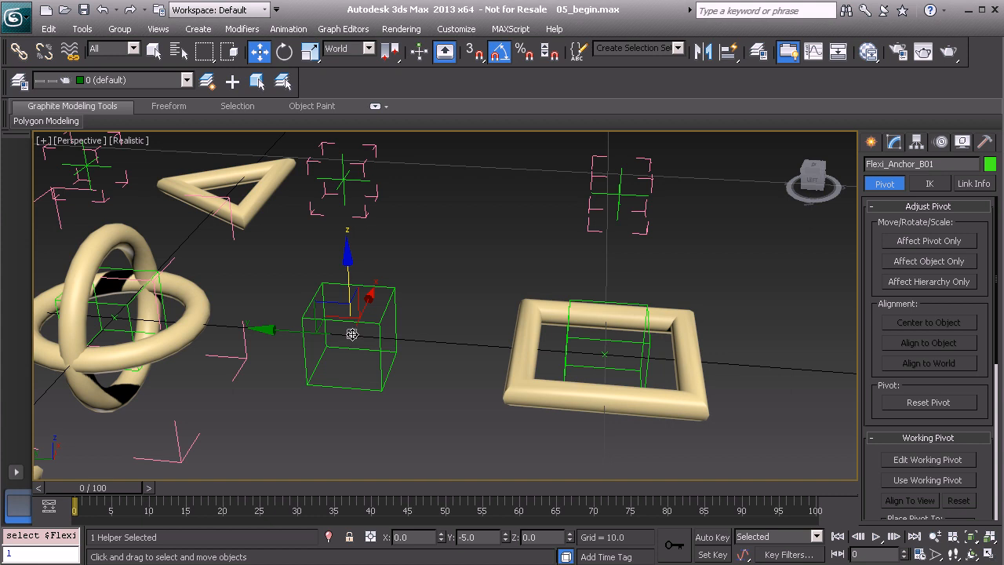
{"action": "left_click", "coordinate": [591, 338]}
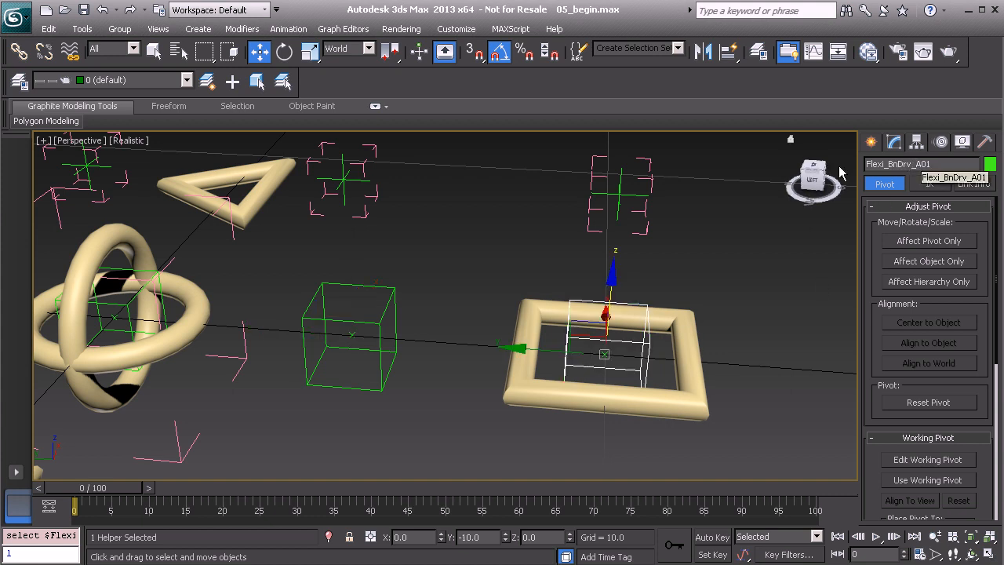
{"action": "left_click", "coordinate": [352, 336]}
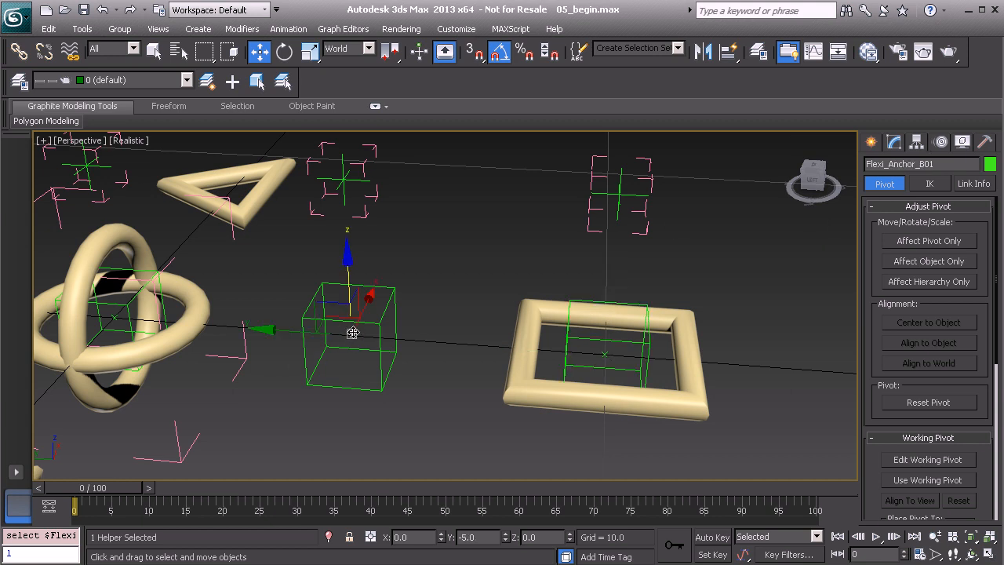
{"action": "middle_click_drag", "start_coordinate": [596, 342], "coordinate": [515, 329]}
{"action": "middle_click_drag", "start_coordinate": [527, 265], "coordinate": [522, 328]}
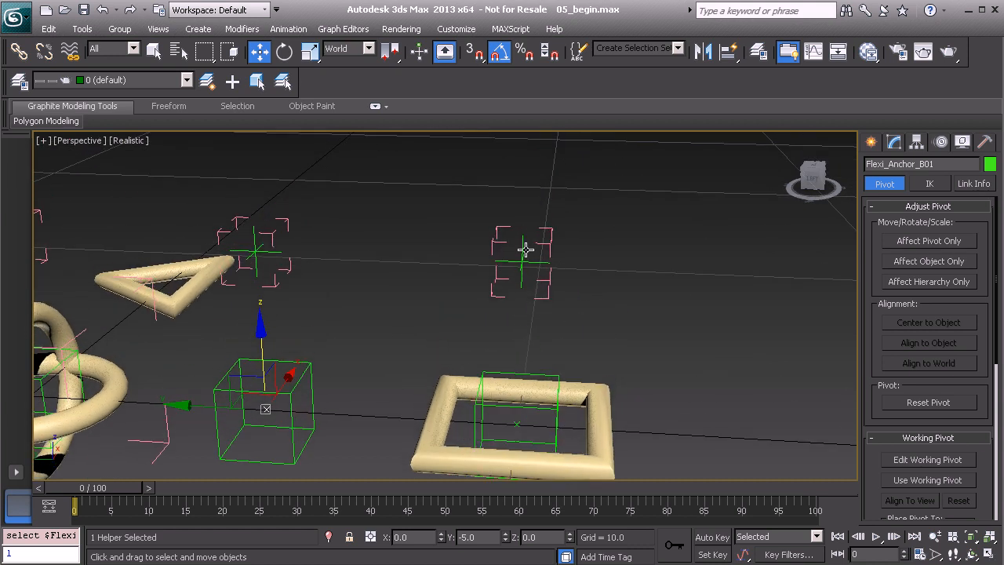
{"action": "left_click", "coordinate": [521, 257]}
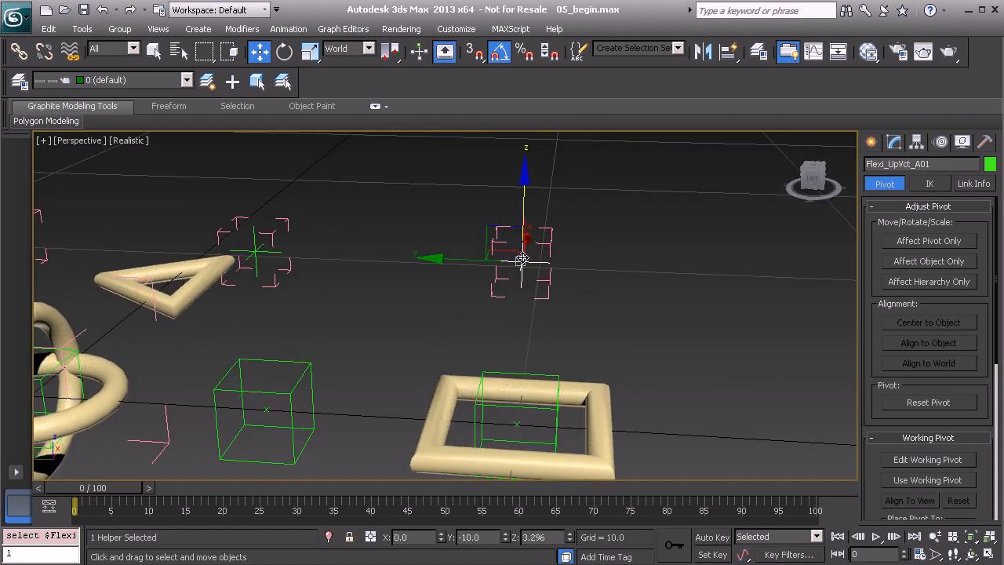
Apply a LookAt constraint to Flexi_BnDrv_A01 with Flexi_Anchor_B01 as its target
{"action": "left_click", "coordinate": [517, 424]}
{"action": "middle_click_drag", "start_coordinate": [533, 372], "coordinate": [576, 307]}
{"action": "middle_click_drag", "start_coordinate": [393, 312], "coordinate": [465, 295]}
{"action": "left_click", "coordinate": [598, 292]}
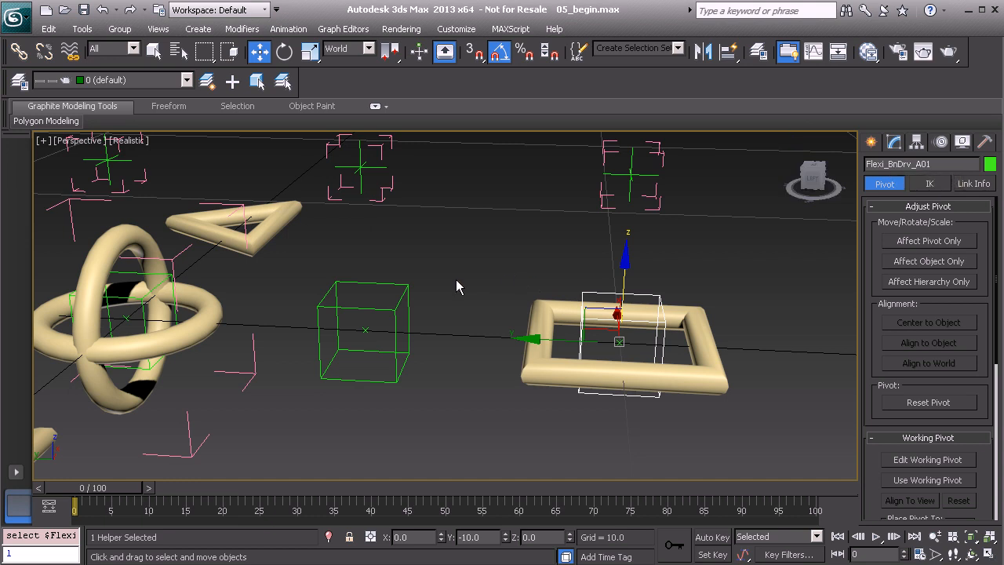
{"action": "middle_click_drag", "start_coordinate": [428, 275], "coordinate": [461, 243]}
{"action": "right_click", "coordinate": [461, 242]}
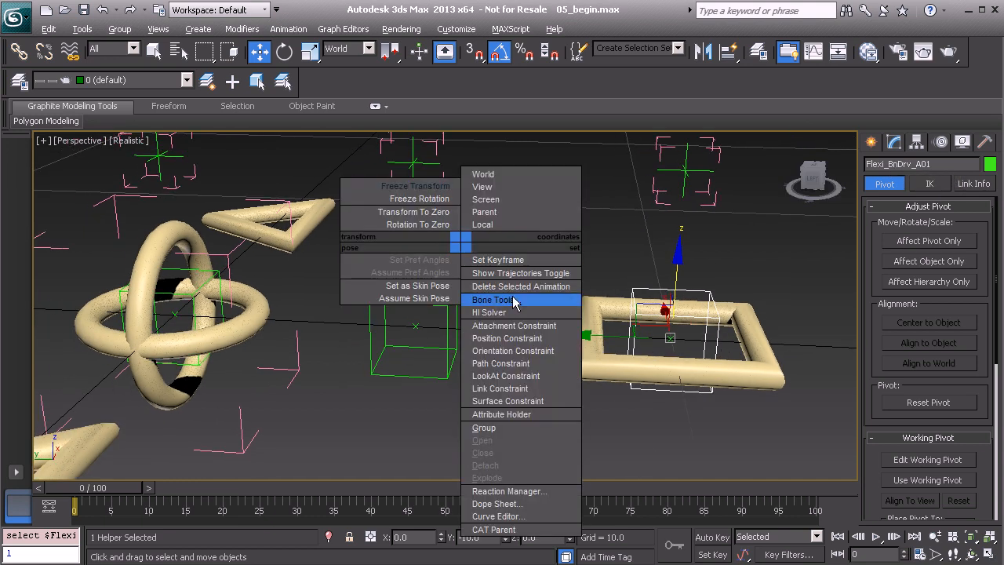
{"action": "left_click", "coordinate": [530, 376]}
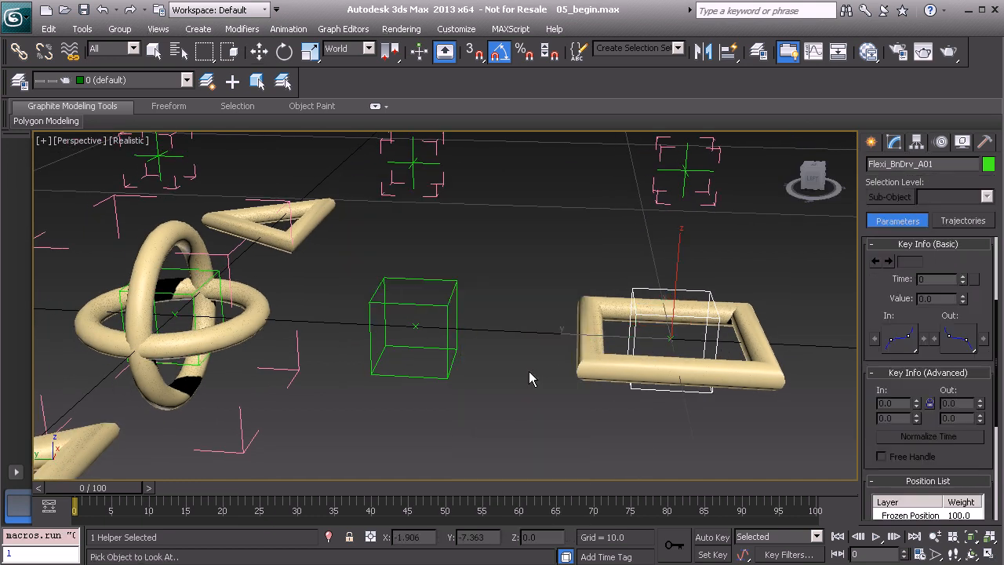
{"action": "left_click", "coordinate": [415, 327]}
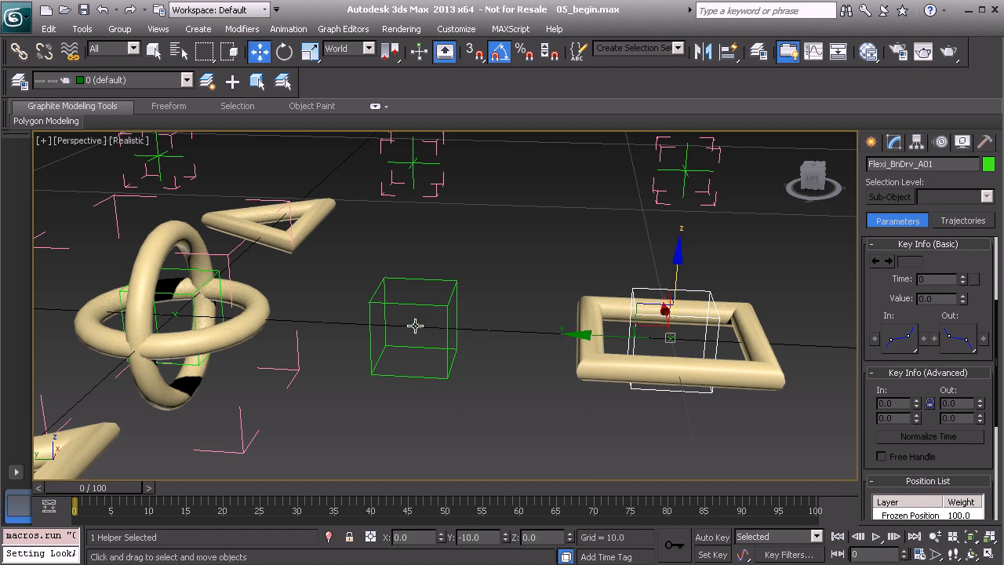
Show the rotation controller list of Flexi_BnDrv_A01 and bring up its LookAt constraint settings
{"action": "scroll", "coordinate": [416, 326], "scroll_direction": "down", "scroll_amount": 8}
{"action": "scroll", "coordinate": [548, 322], "scroll_direction": "up", "scroll_amount": 8}
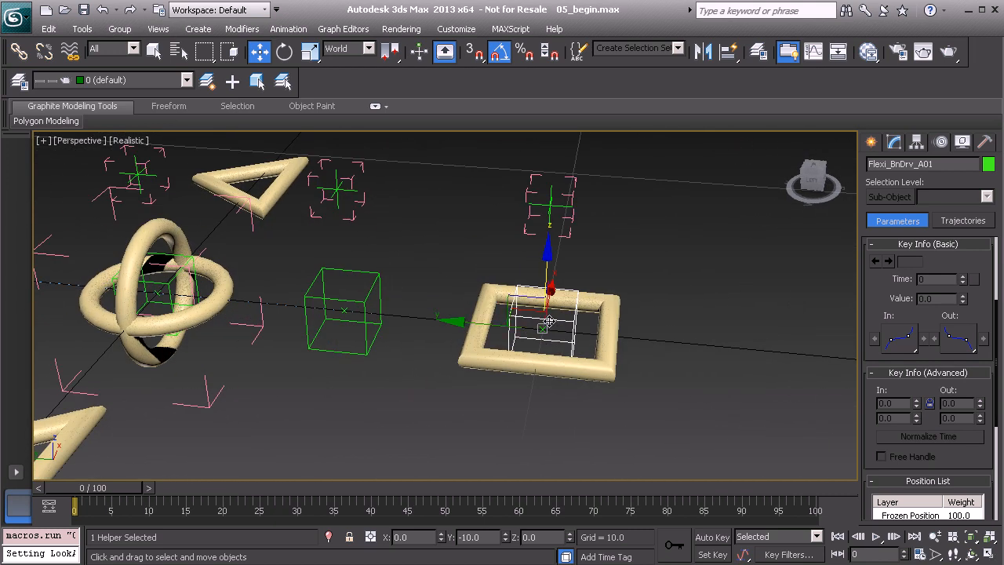
{"action": "middle_click_drag", "start_coordinate": [549, 321], "coordinate": [513, 303]}
{"action": "left_click_drag", "start_coordinate": [867, 397], "coordinate": [857, 211]}
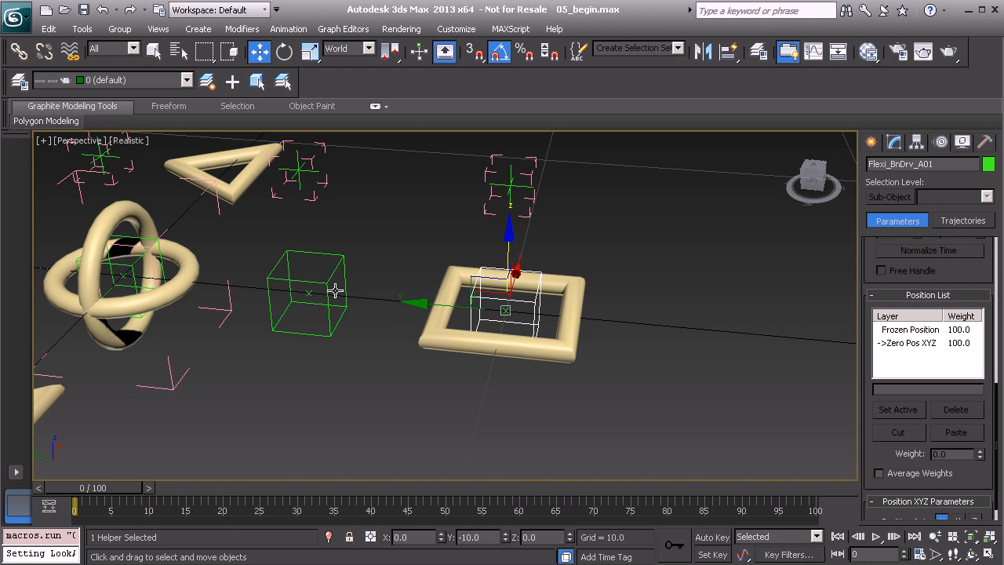
{"action": "left_click_drag", "start_coordinate": [871, 397], "coordinate": [860, 492]}
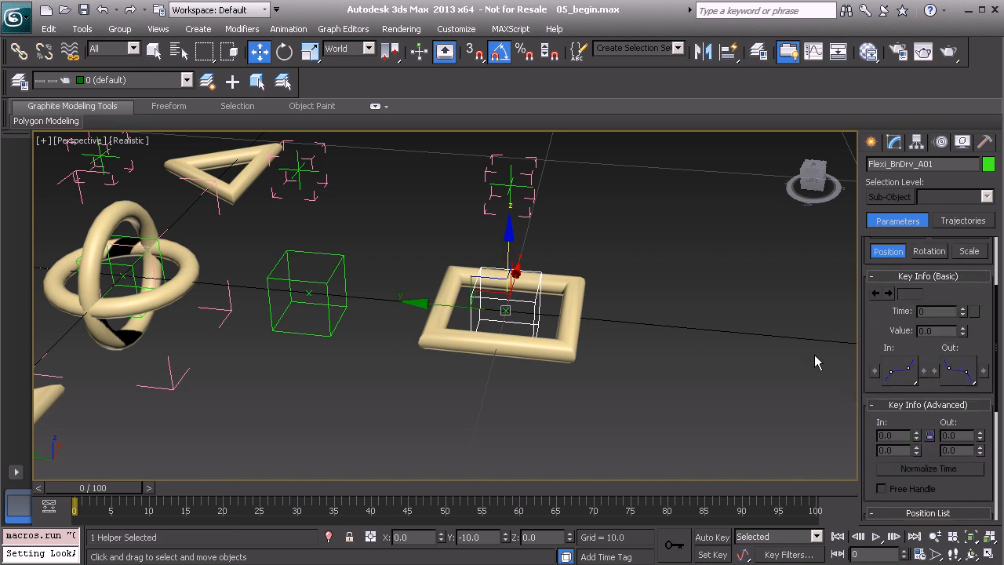
{"action": "scroll", "coordinate": [893, 324], "scroll_direction": "up", "scroll_amount": 2}
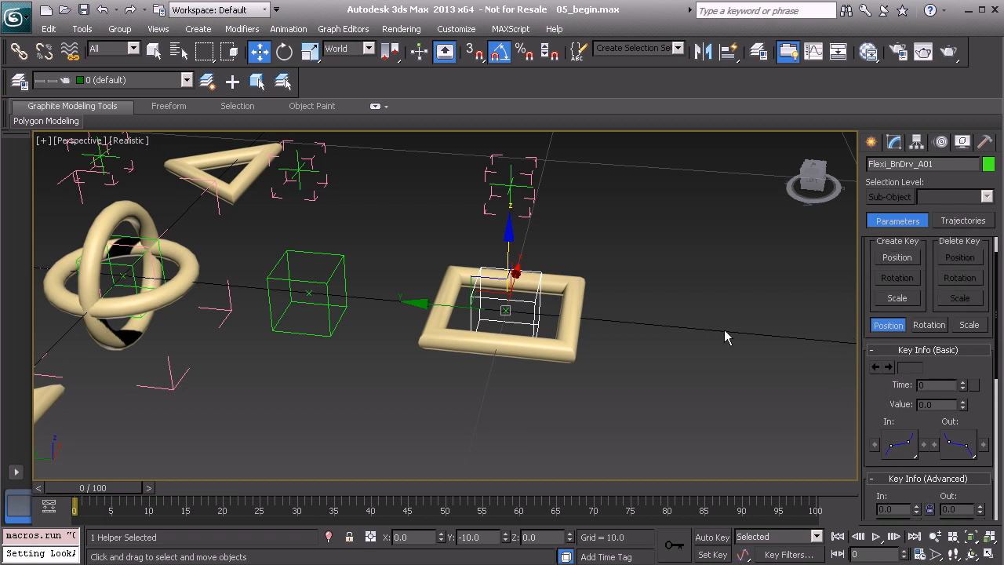
{"action": "left_click", "coordinate": [930, 324]}
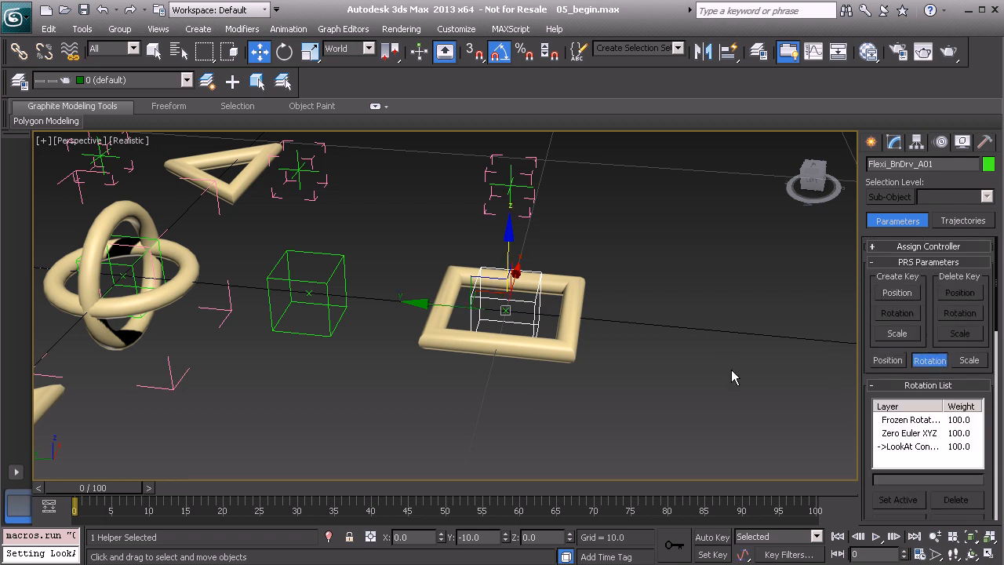
{"action": "scroll", "coordinate": [872, 453], "scroll_direction": "down", "scroll_amount": 2}
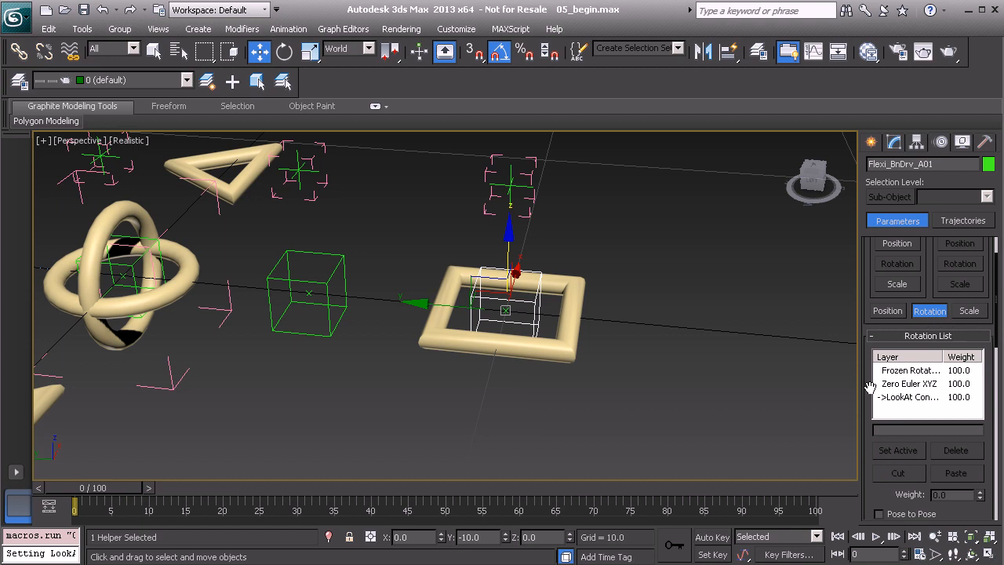
{"action": "scroll", "coordinate": [869, 433], "scroll_direction": "down", "scroll_amount": 2}
{"action": "scroll", "coordinate": [870, 424], "scroll_direction": "down", "scroll_amount": 10}
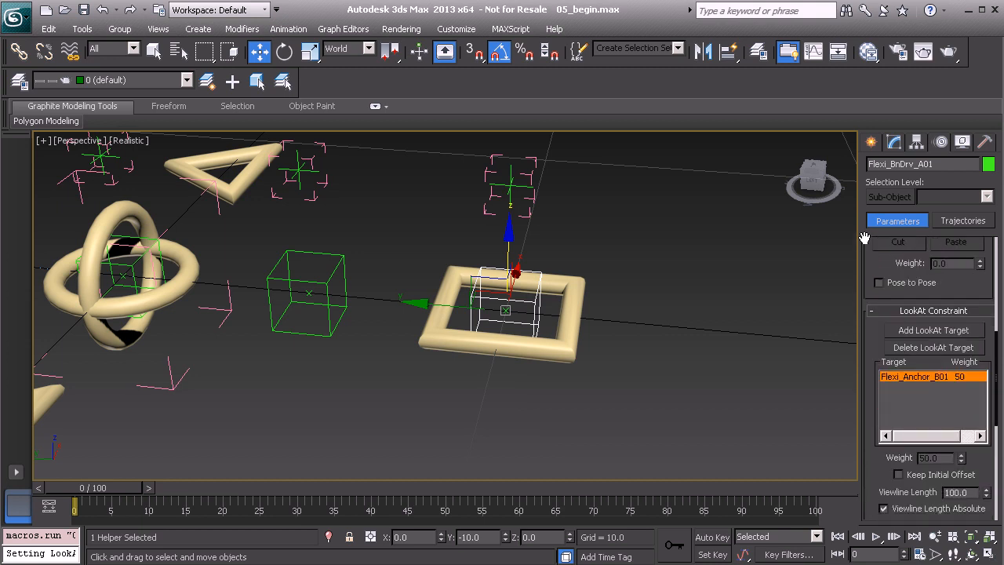
Set the LookAt axis of the Flexi_BnDrv_A01 constraint to Y so it aims at the anchor
{"action": "scroll", "coordinate": [864, 340], "scroll_direction": "down", "scroll_amount": 3}
{"action": "left_click_drag", "start_coordinate": [864, 340], "coordinate": [853, 225]}
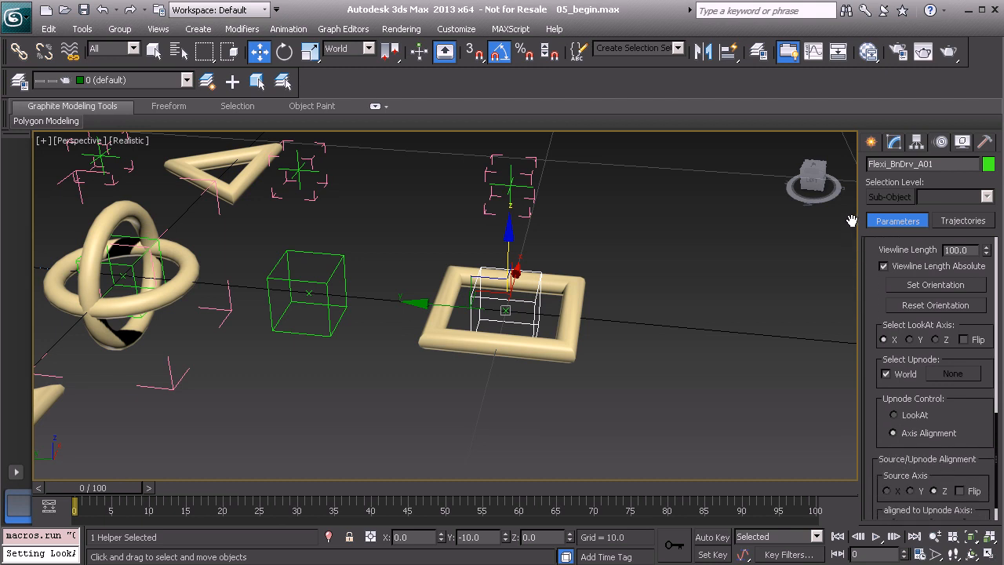
{"action": "left_click_drag", "start_coordinate": [876, 297], "coordinate": [878, 408]}
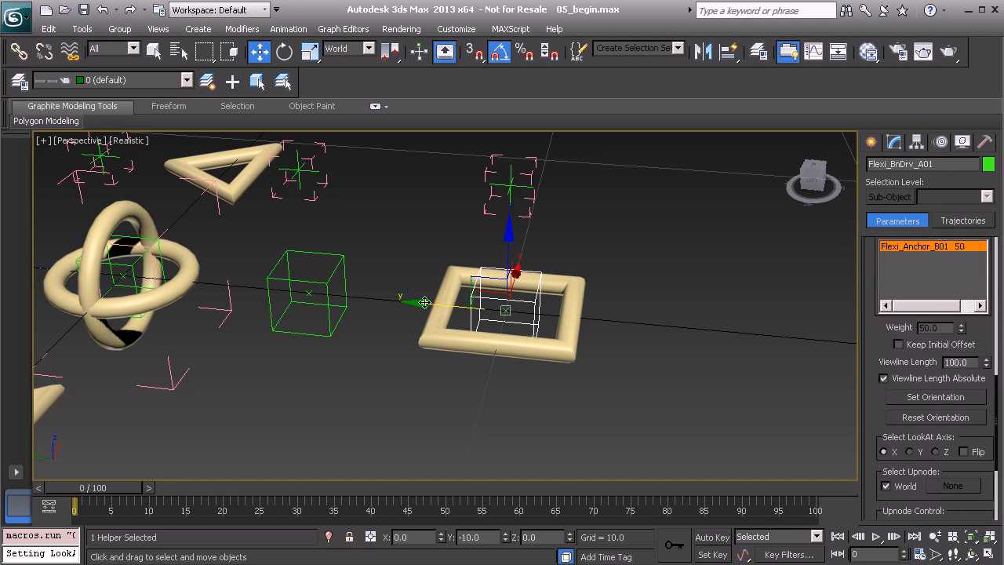
{"action": "left_click_drag", "start_coordinate": [884, 432], "coordinate": [872, 399]}
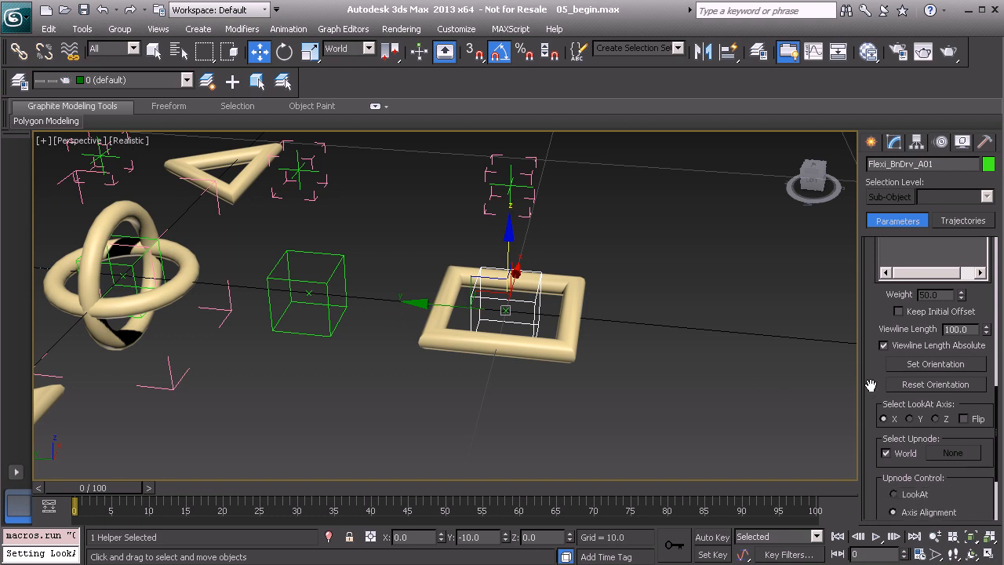
{"action": "left_click", "coordinate": [909, 419]}
{"action": "left_click_drag", "start_coordinate": [874, 389], "coordinate": [872, 329]}
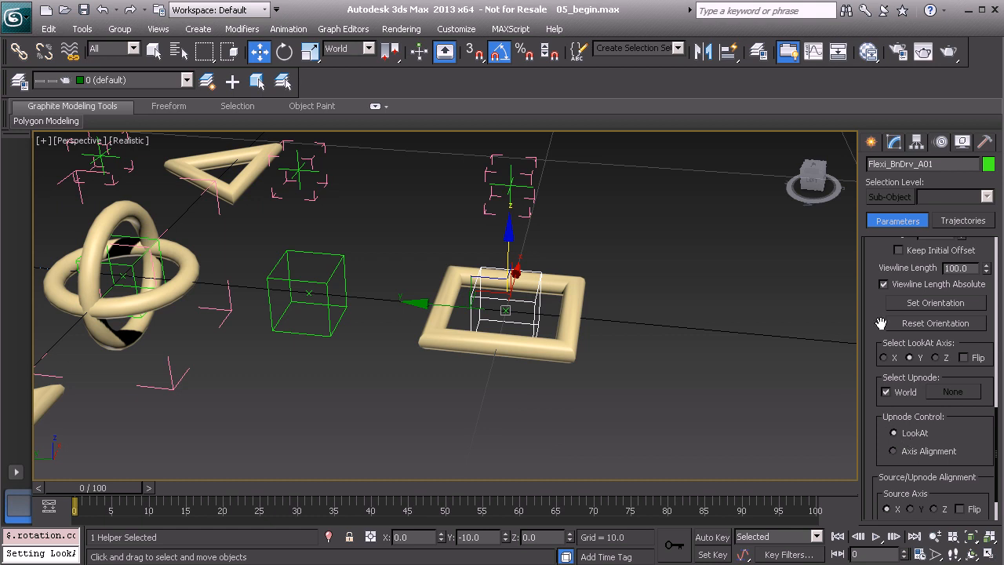
Turn off the absolute viewline length for the LookAt constraint and set its viewline length to 0
{"action": "left_click_drag", "start_coordinate": [880, 322], "coordinate": [882, 390]}
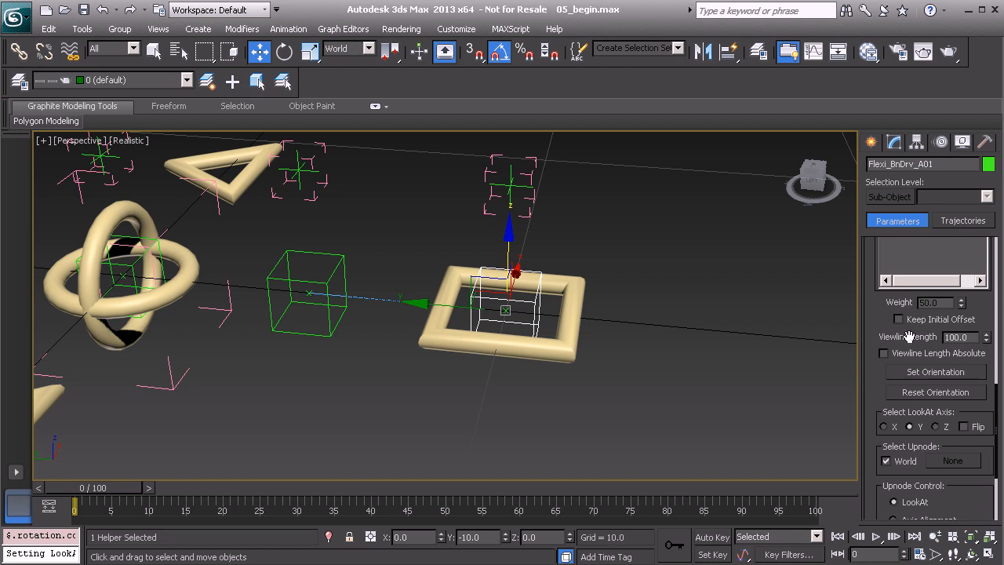
{"action": "right_click", "coordinate": [986, 340]}
{"action": "mouse_move", "coordinate": [987, 339]}
{"action": "left_mouse_down"}
{"action": "mouse_move", "coordinate": [989, 248]}
{"action": "mouse_move", "coordinate": [989, 347]}
{"action": "left_mouse_up"}
{"action": "left_click_drag", "start_coordinate": [880, 405], "coordinate": [878, 358]}
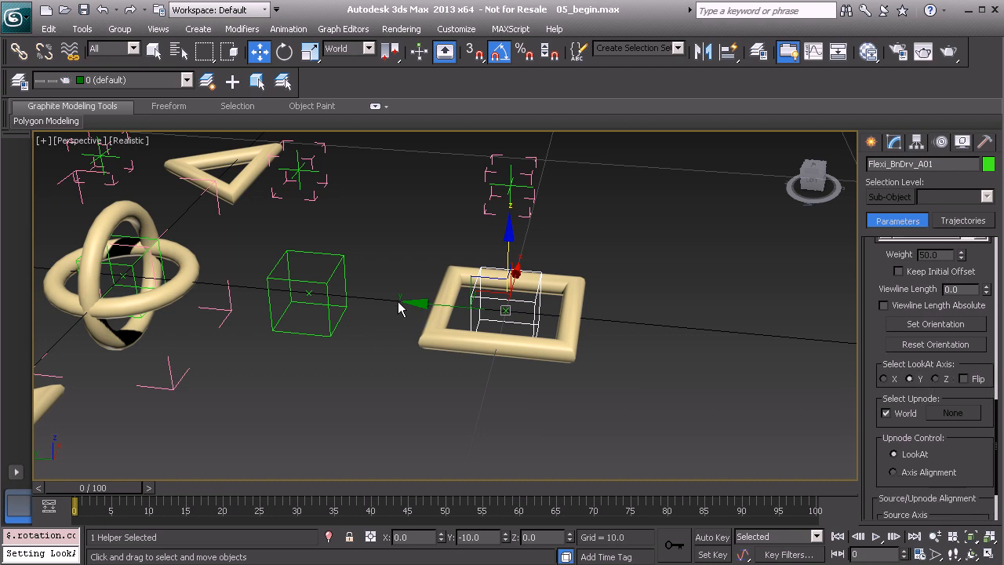
Set the source axis of the Flexi_BnDrv_A01 LookAt constraint to Z
{"action": "left_click_drag", "start_coordinate": [874, 426], "coordinate": [862, 337]}
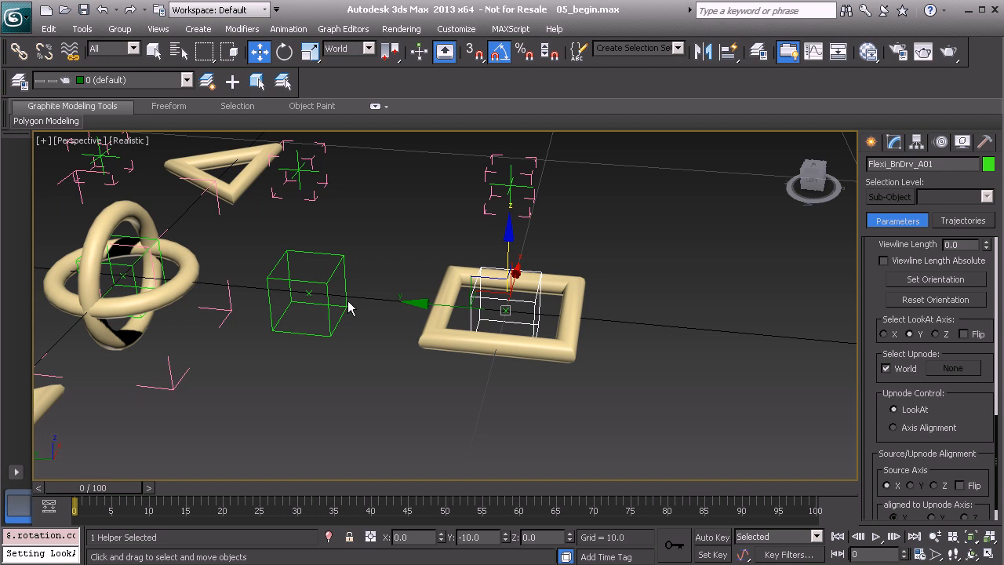
{"action": "left_click_drag", "start_coordinate": [869, 313], "coordinate": [873, 280]}
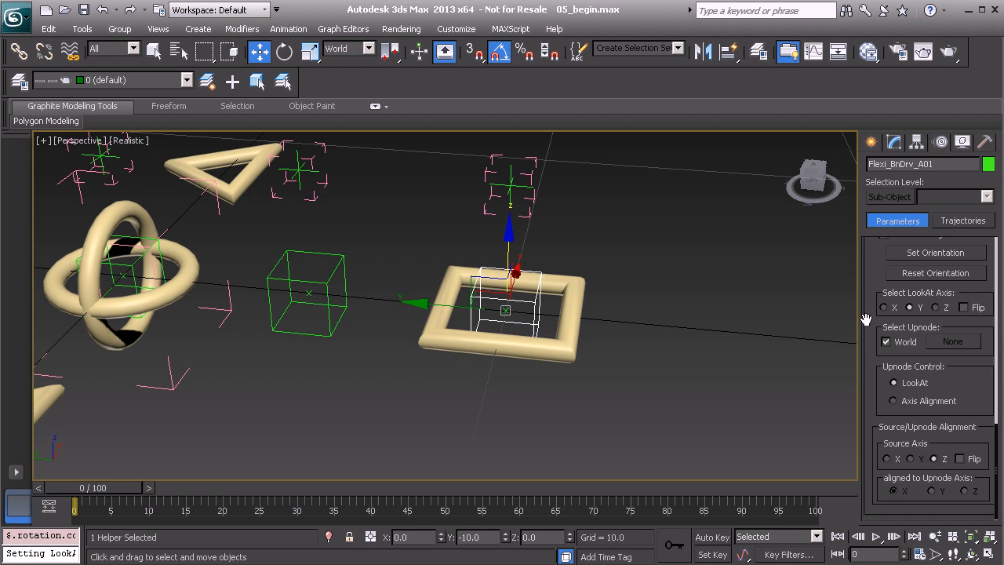
{"action": "left_click_drag", "start_coordinate": [867, 318], "coordinate": [871, 346]}
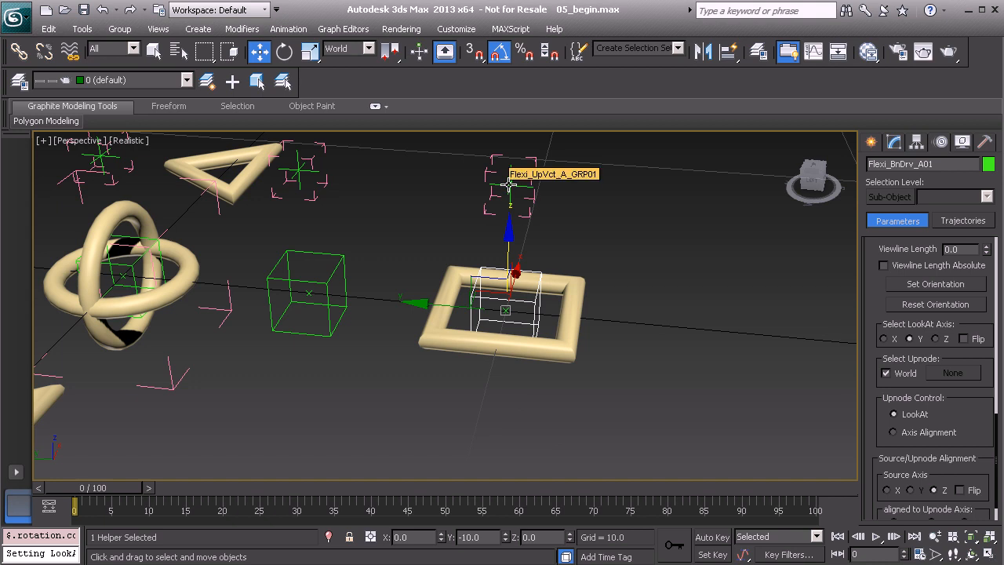
Turn off the world upnode for the Flexi_BnDrv_A01 constraint and pick Flexi_UpVct_A_GRP01 as its upnode
{"action": "left_click", "coordinate": [886, 375]}
{"action": "left_click", "coordinate": [953, 374]}
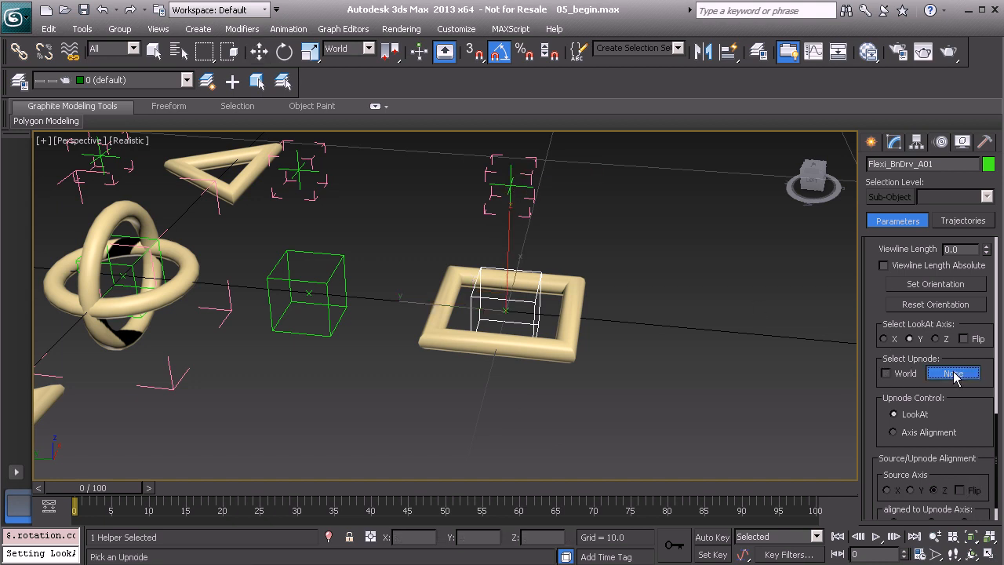
{"action": "left_click", "coordinate": [509, 185]}
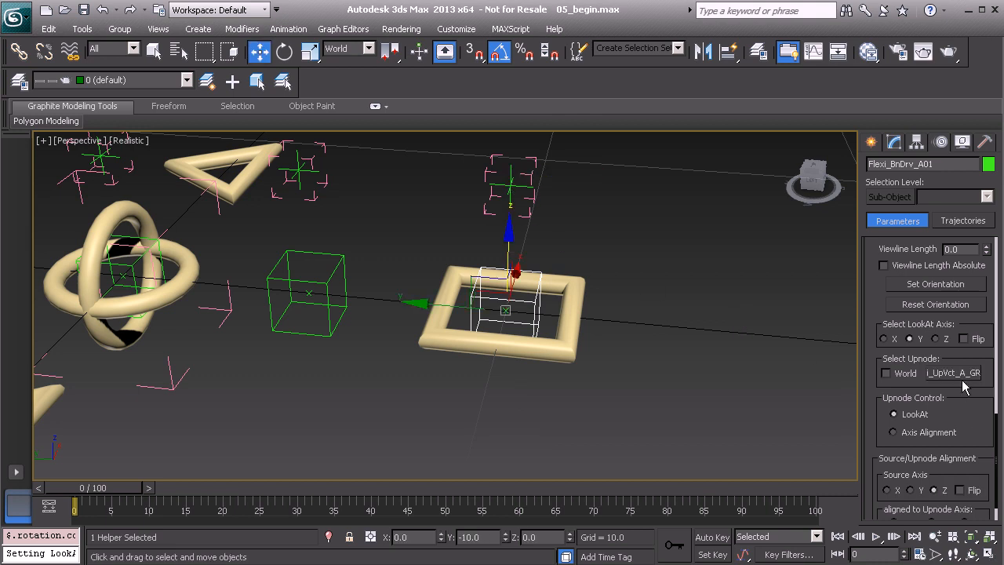
Try rotating Flexi_UpVct_A_GRP01, and check it against the bone driver and the Flexi_UpVct_A01 helper inside it
{"action": "middle_click_drag", "start_coordinate": [488, 290], "coordinate": [488, 328]}
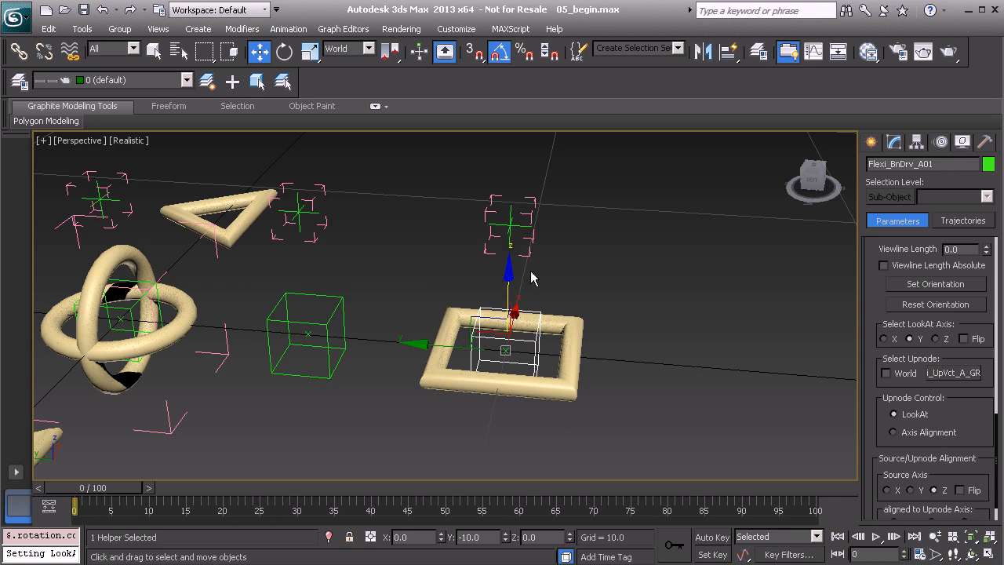
{"action": "left_click", "coordinate": [533, 202]}
{"action": "middle_click_drag", "start_coordinate": [579, 256], "coordinate": [539, 269], "text": "alt"}
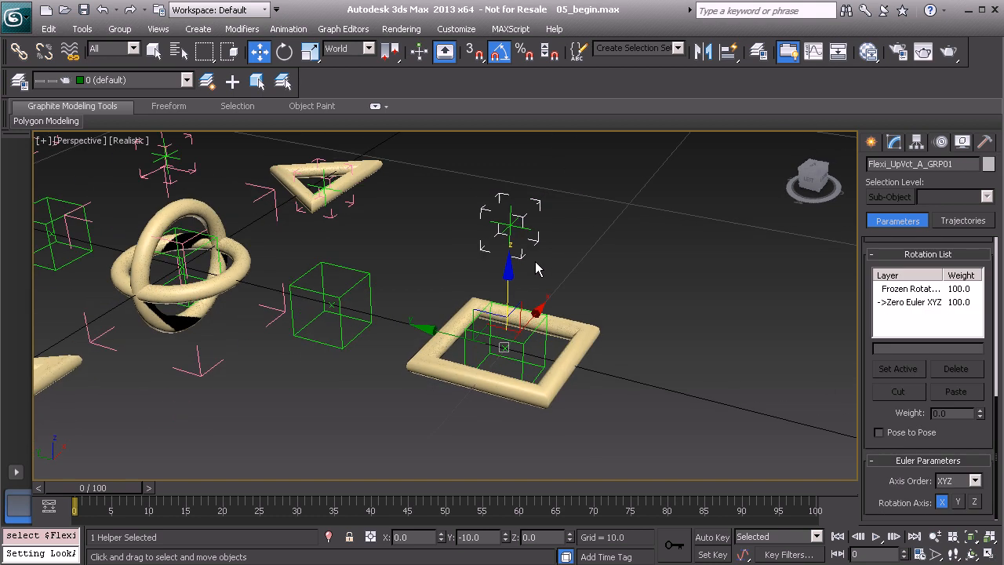
{"action": "key", "text": "e"}
{"action": "left_click_drag", "start_coordinate": [496, 291], "coordinate": [524, 357]}
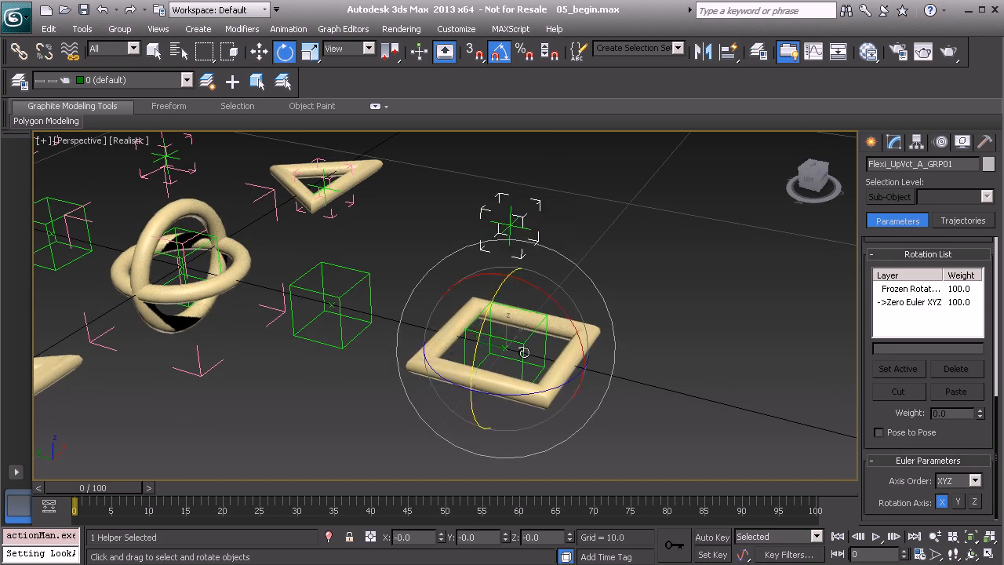
{"action": "left_click", "coordinate": [525, 344]}
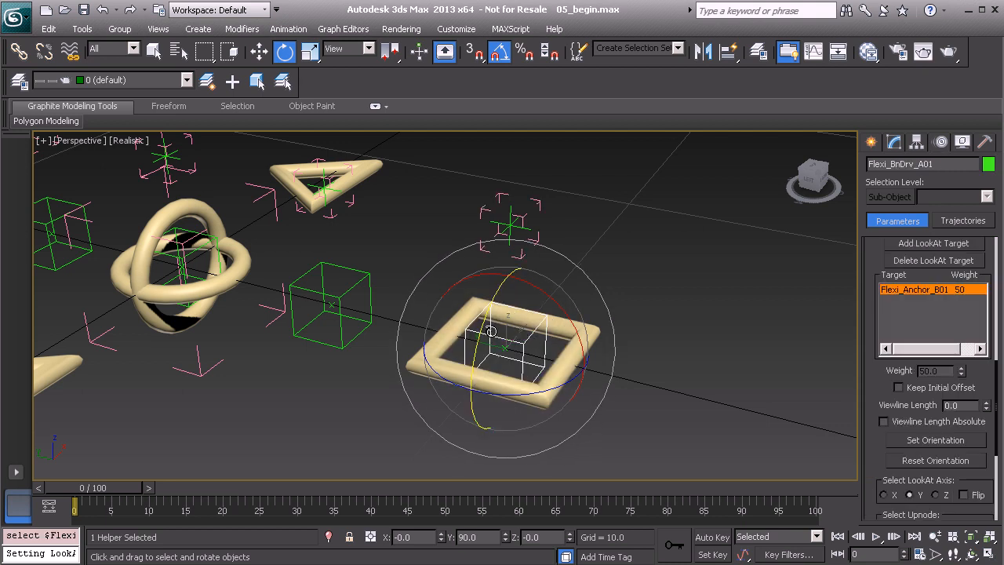
{"action": "left_click", "coordinate": [537, 206]}
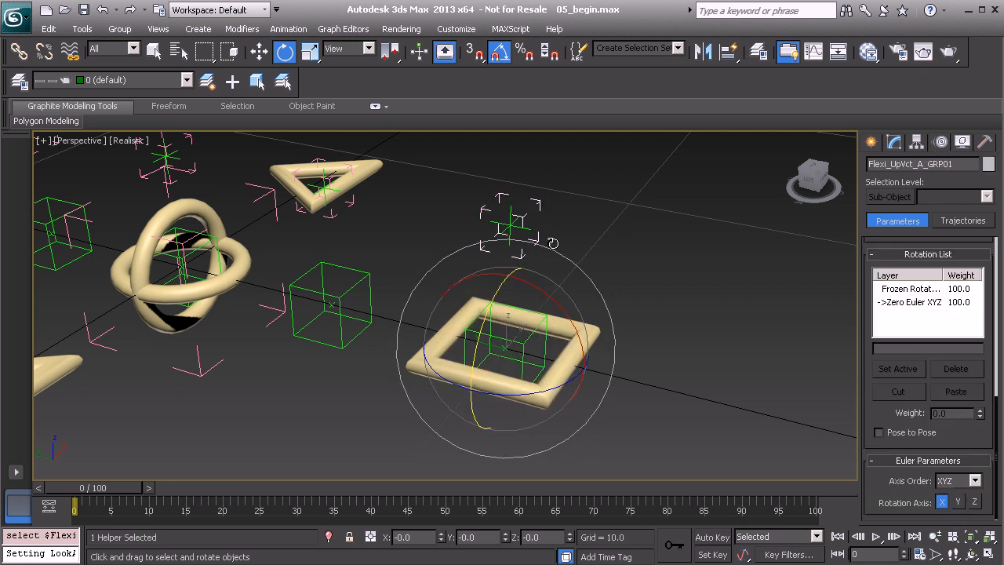
{"action": "middle_click_drag", "start_coordinate": [588, 345], "coordinate": [577, 324], "text": "alt"}
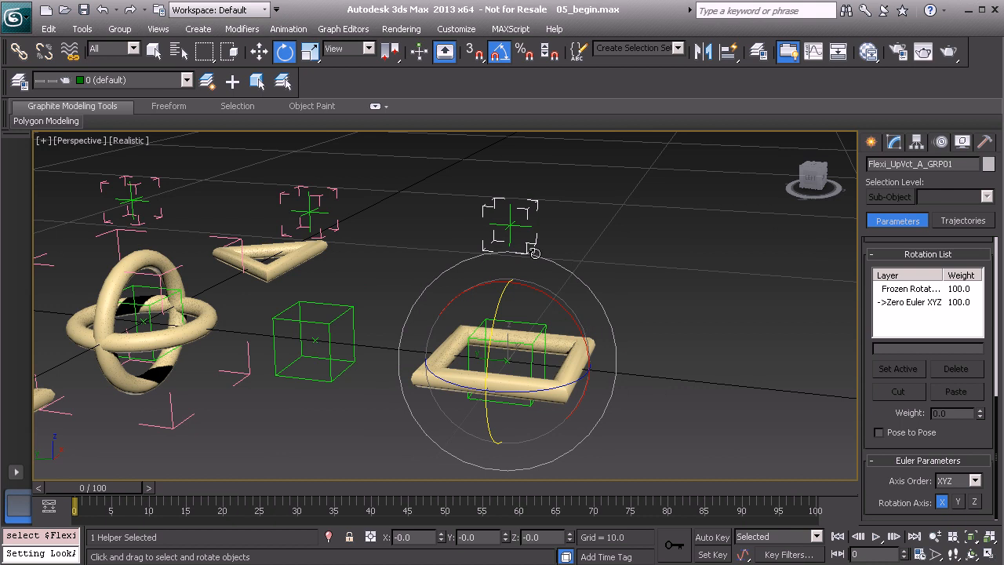
{"action": "left_click", "coordinate": [511, 225]}
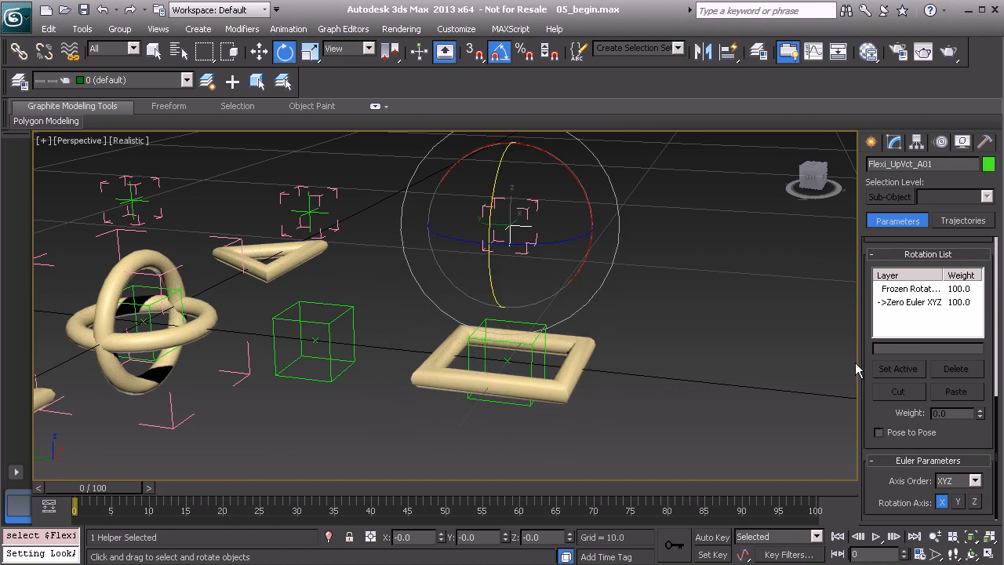
Replace the upnode of the Flexi_BnDrv_A01 LookAt constraint with the Flexi_UpVct_A01 helper
{"action": "left_click", "coordinate": [536, 336]}
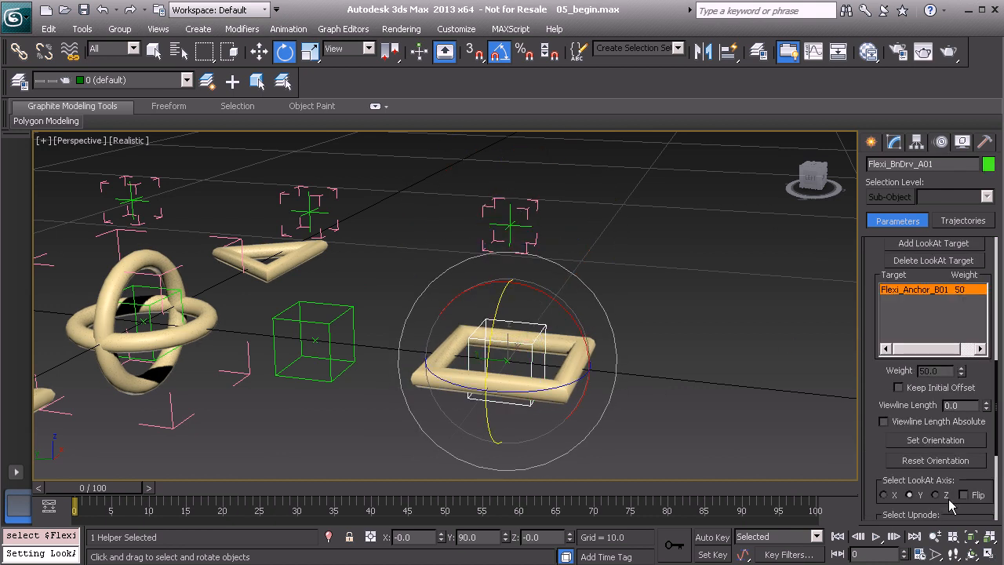
{"action": "left_click_drag", "start_coordinate": [876, 467], "coordinate": [878, 269]}
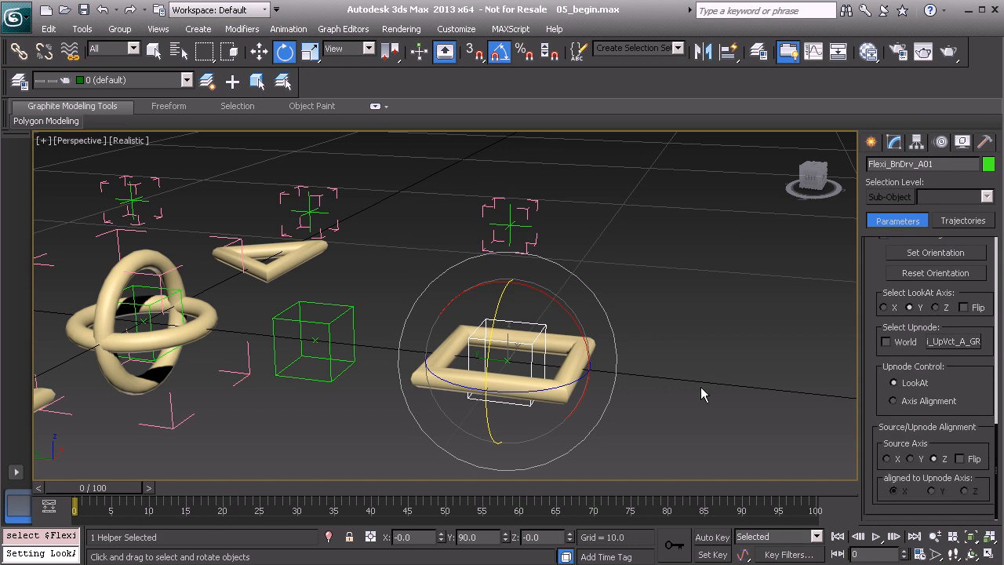
{"action": "left_click", "coordinate": [956, 345]}
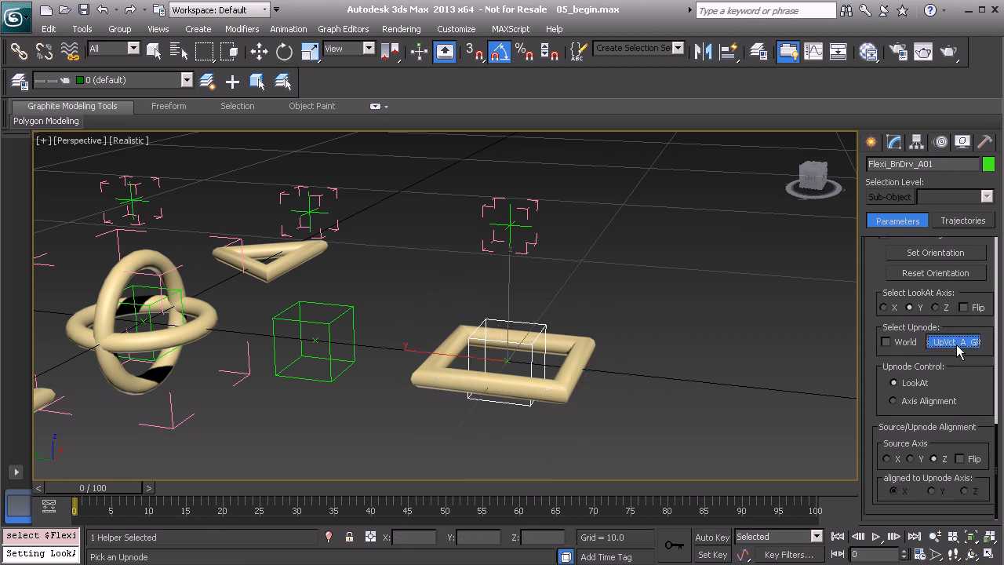
{"action": "mouse_move", "coordinate": [506, 334]}
{"action": "middle_mouse_down"}
{"action": "mouse_move", "coordinate": [659, 329]}
{"action": "mouse_move", "coordinate": [502, 338]}
{"action": "middle_mouse_up"}
{"action": "scroll", "coordinate": [617, 334], "scroll_direction": "up", "scroll_amount": 5}
{"action": "scroll", "coordinate": [616, 334], "scroll_direction": "down", "scroll_amount": 1}
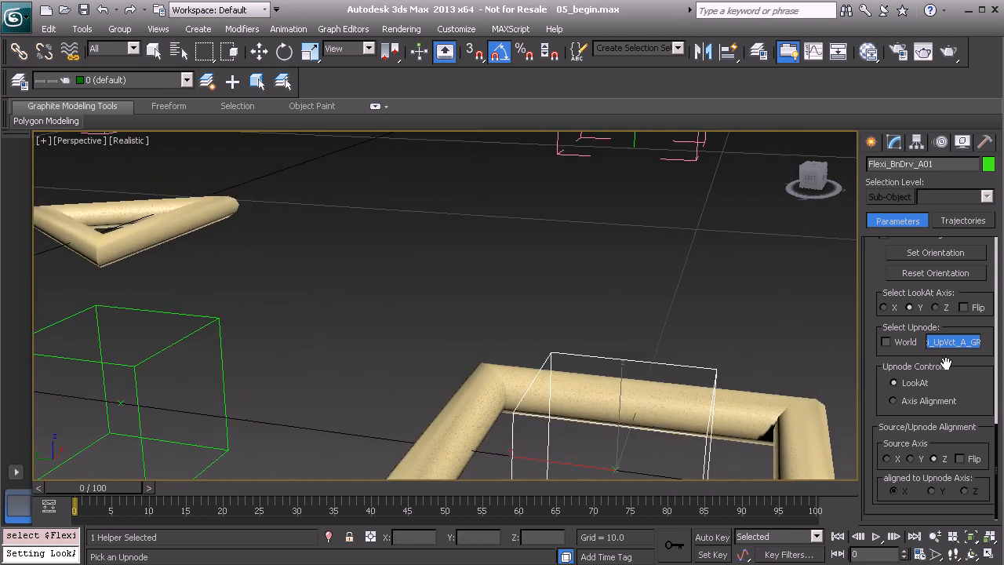
{"action": "middle_click_drag", "start_coordinate": [495, 265], "coordinate": [436, 334]}
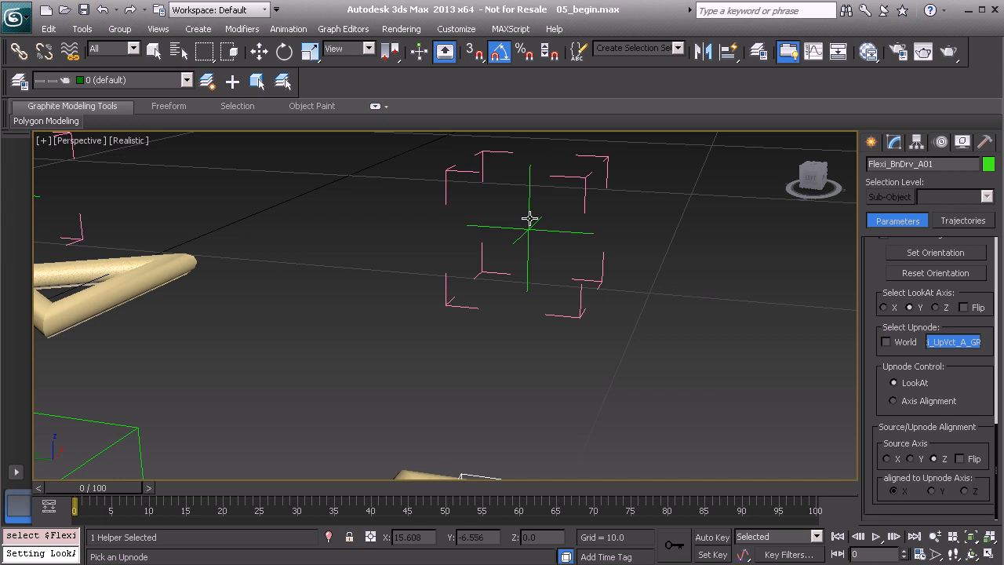
{"action": "left_click", "coordinate": [531, 218]}
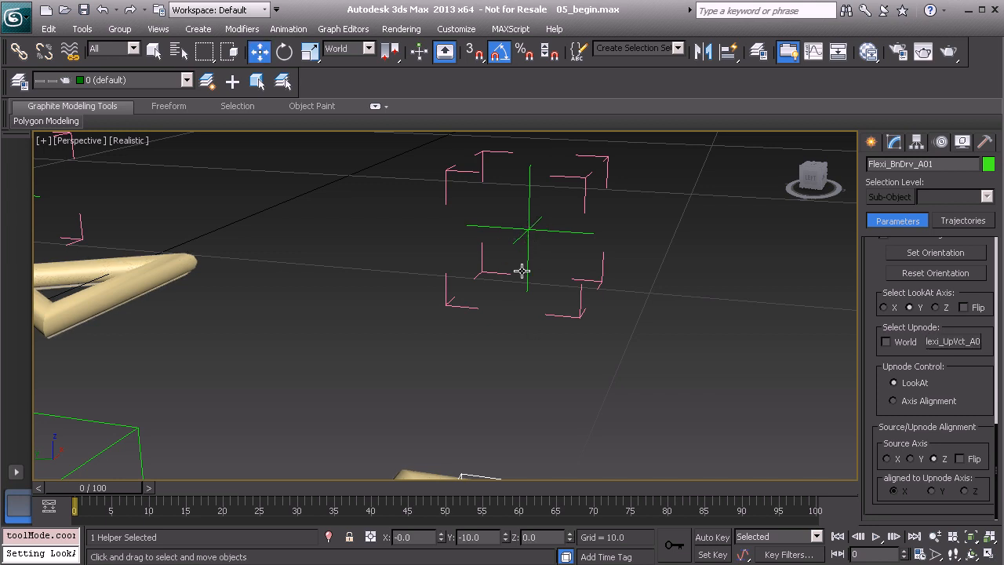
Test-rotate Flexi_UpVct_A_GRP01 to check the bone driver's twist, and undo the rotation
{"action": "scroll", "coordinate": [486, 251], "scroll_direction": "down", "scroll_amount": 5}
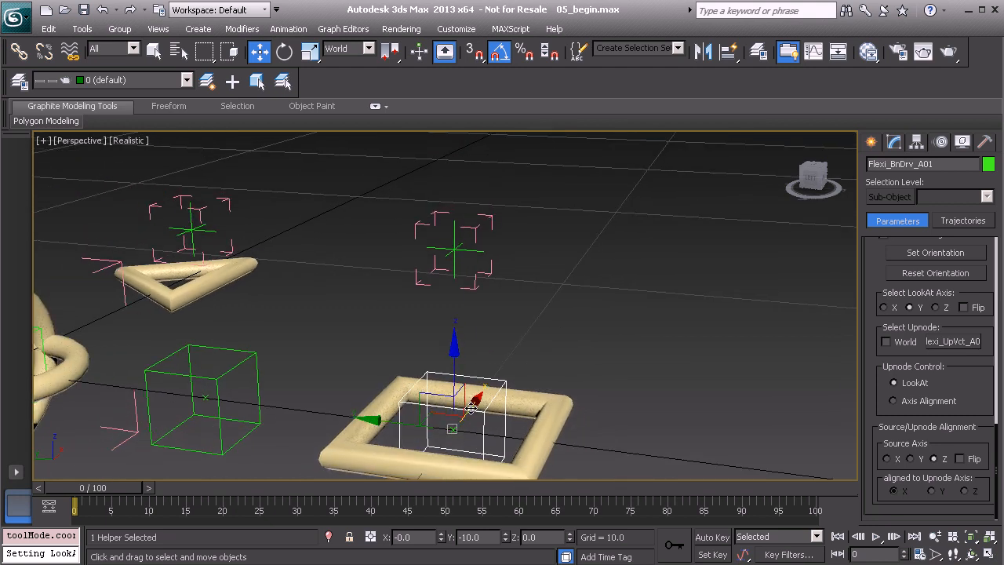
{"action": "middle_click_drag", "start_coordinate": [526, 377], "coordinate": [543, 359]}
{"action": "left_click", "coordinate": [510, 205]}
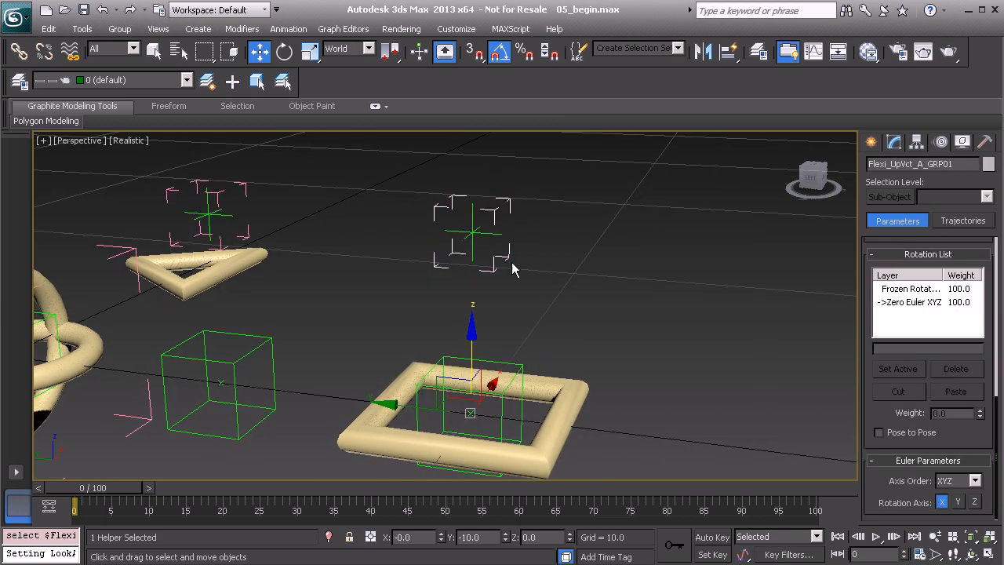
{"action": "key", "text": "e"}
{"action": "middle_click_drag", "start_coordinate": [481, 336], "coordinate": [454, 289], "text": "alt"}
{"action": "left_click_drag", "start_coordinate": [454, 288], "coordinate": [415, 249]}
{"action": "key", "text": "ctrl+z"}
Apply a LookAt constraint to Flexi_BnDrv_B01 with Flexi_Anchor_C01 as its target
{"action": "middle_click_drag", "start_coordinate": [330, 304], "coordinate": [480, 347]}
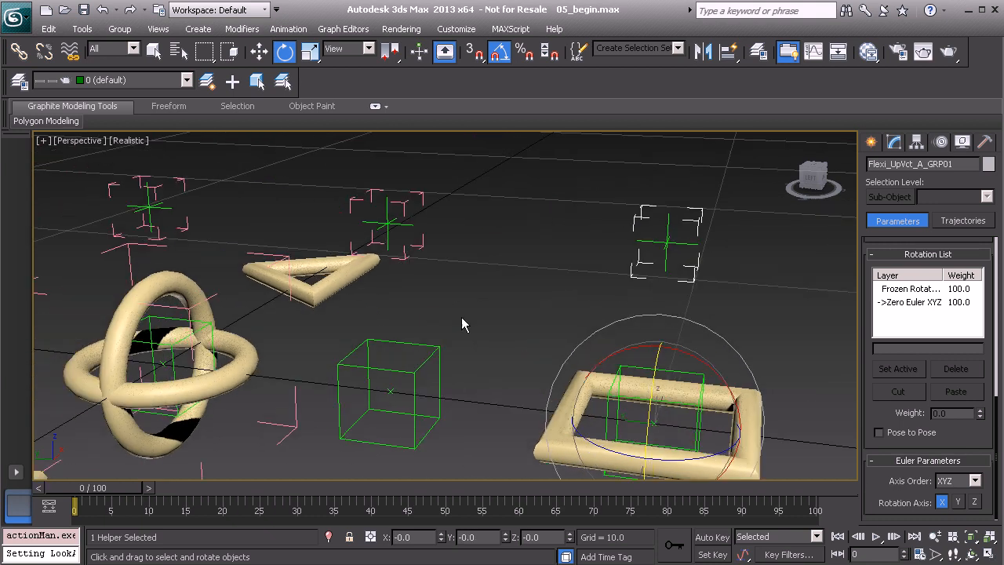
{"action": "middle_click_drag", "start_coordinate": [380, 268], "coordinate": [473, 345]}
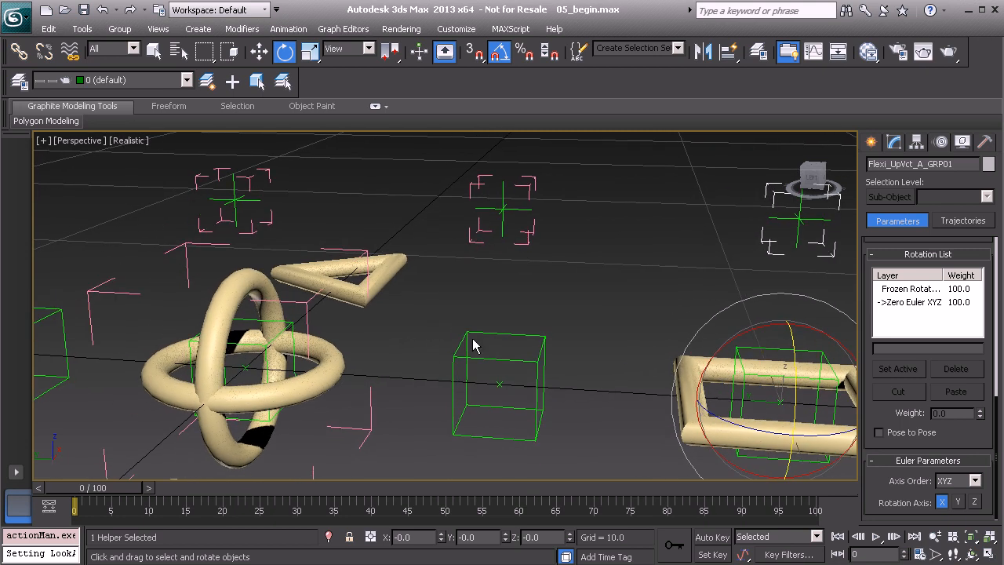
{"action": "left_click", "coordinate": [526, 364]}
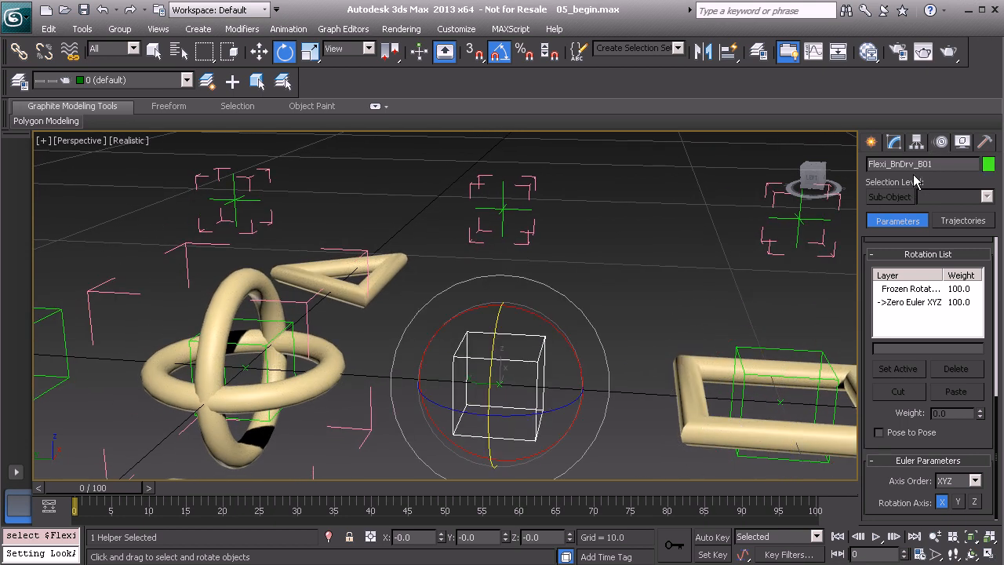
{"action": "middle_click_drag", "start_coordinate": [407, 368], "coordinate": [505, 358], "text": "alt"}
{"action": "scroll", "coordinate": [505, 357], "scroll_direction": "up", "scroll_amount": 2}
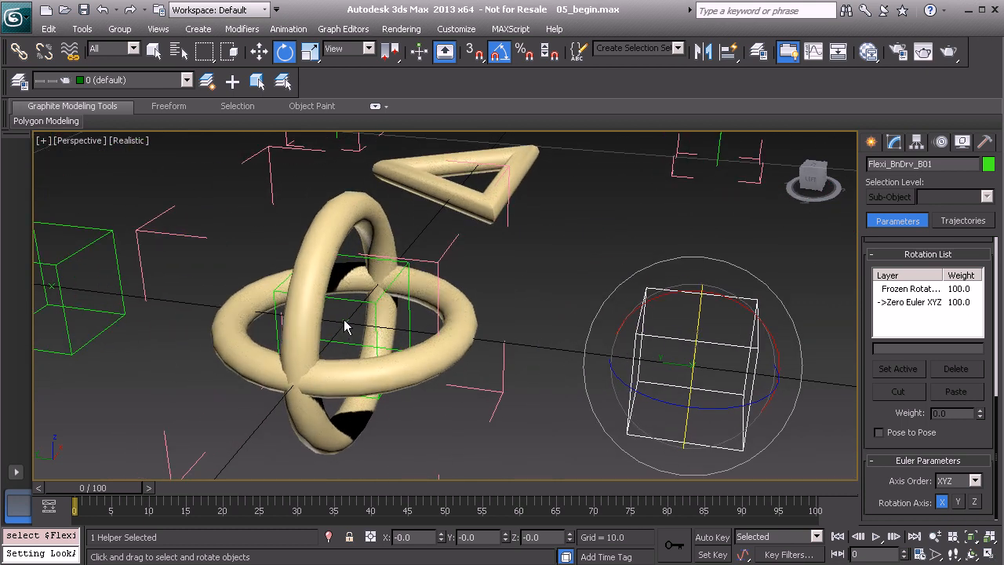
{"action": "middle_click_drag", "start_coordinate": [580, 348], "coordinate": [497, 319], "text": "alt"}
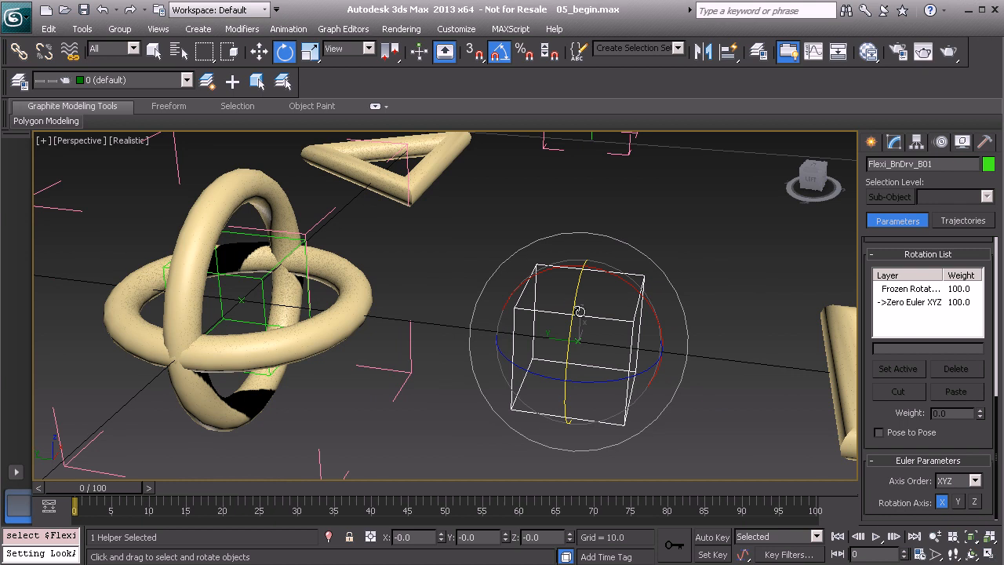
{"action": "middle_click_drag", "start_coordinate": [420, 290], "coordinate": [502, 269], "text": "alt"}
{"action": "right_click", "coordinate": [494, 247]}
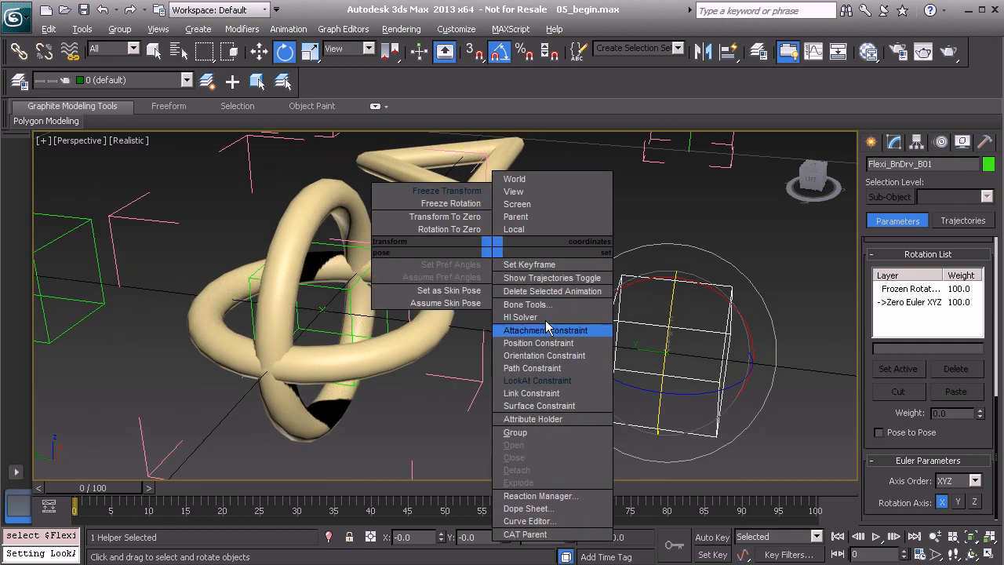
{"action": "left_click", "coordinate": [538, 381]}
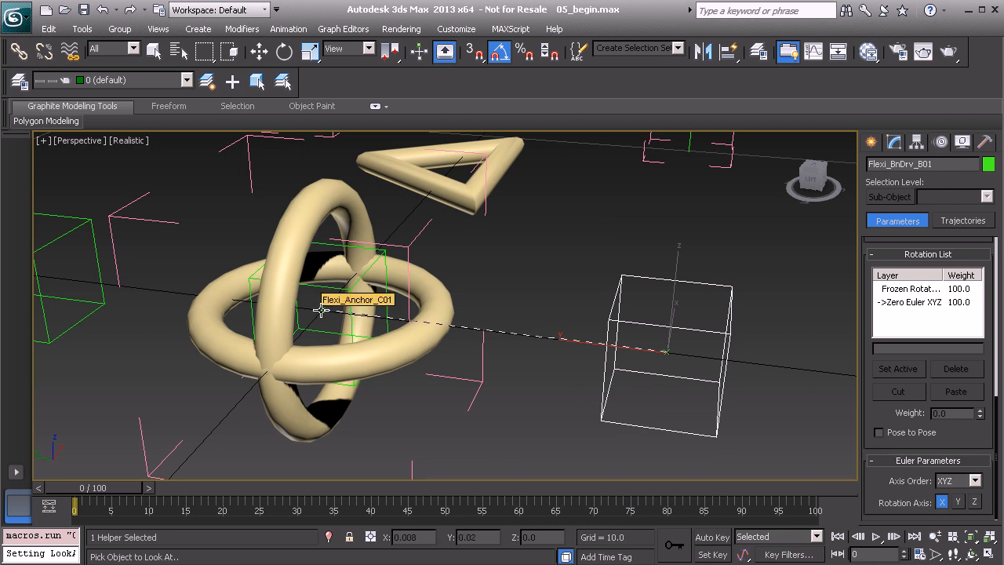
{"action": "left_click", "coordinate": [322, 310]}
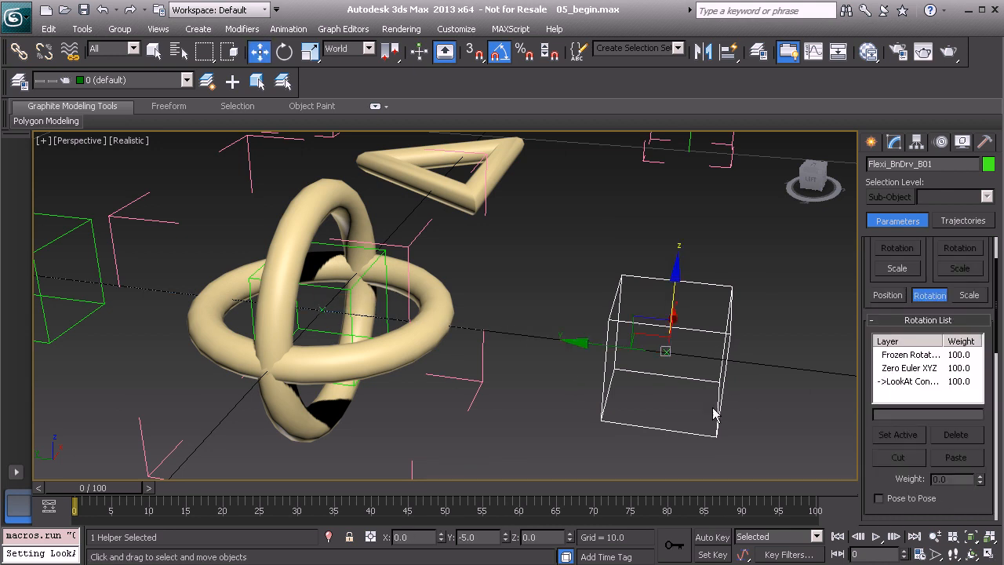
Turn off the absolute viewline length for the Flexi_BnDrv_B01 constraint and set its viewline length to 0
{"action": "left_click_drag", "start_coordinate": [872, 462], "coordinate": [868, 162]}
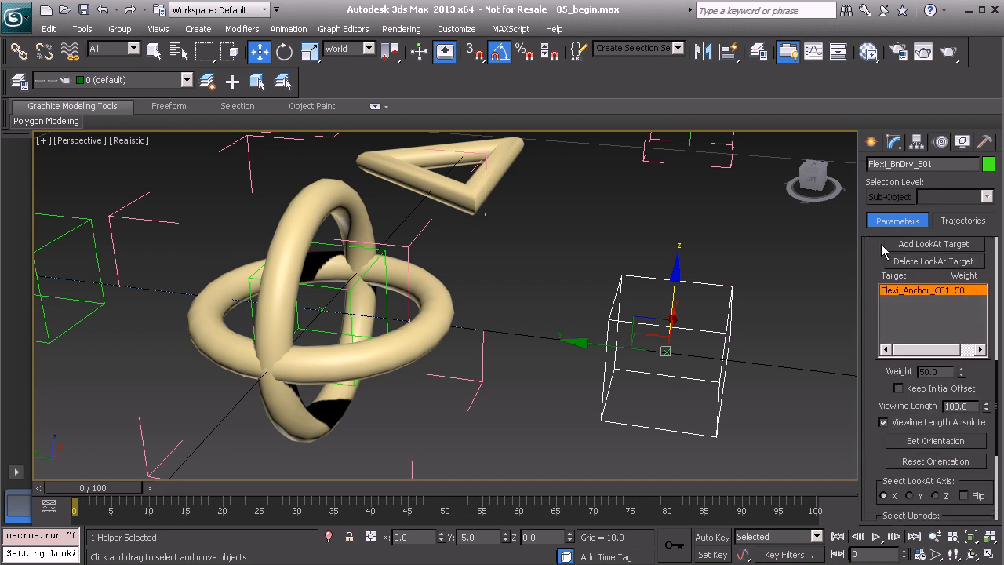
{"action": "left_click", "coordinate": [883, 422]}
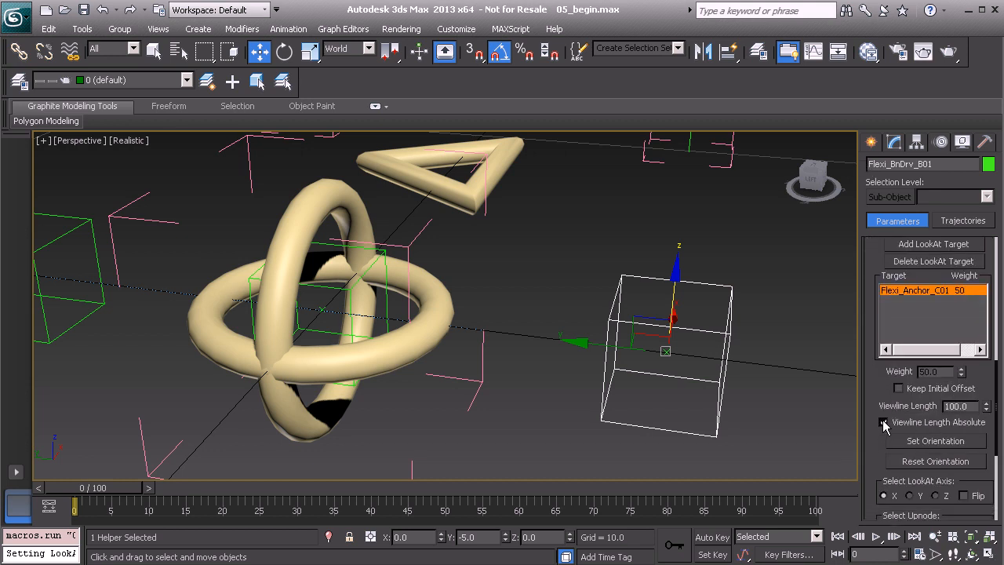
{"action": "right_click", "coordinate": [986, 408]}
Set the Flexi_BnDrv_B01 constraint's LookAt axis to Y, its upnode control to LookAt and its source axis to Z
{"action": "left_click_drag", "start_coordinate": [872, 467], "coordinate": [868, 369]}
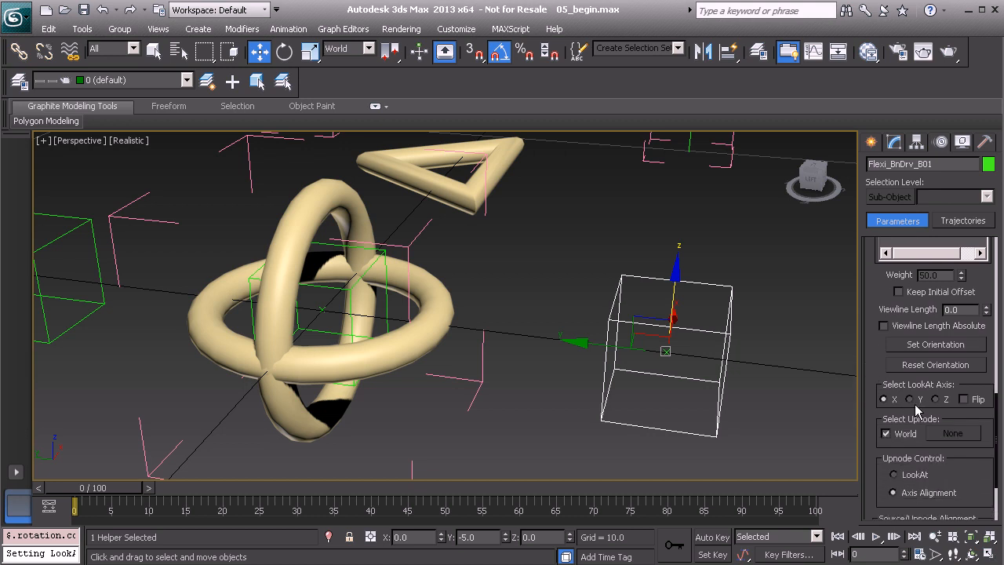
{"action": "left_click", "coordinate": [910, 400]}
{"action": "left_click_drag", "start_coordinate": [868, 444], "coordinate": [865, 352]}
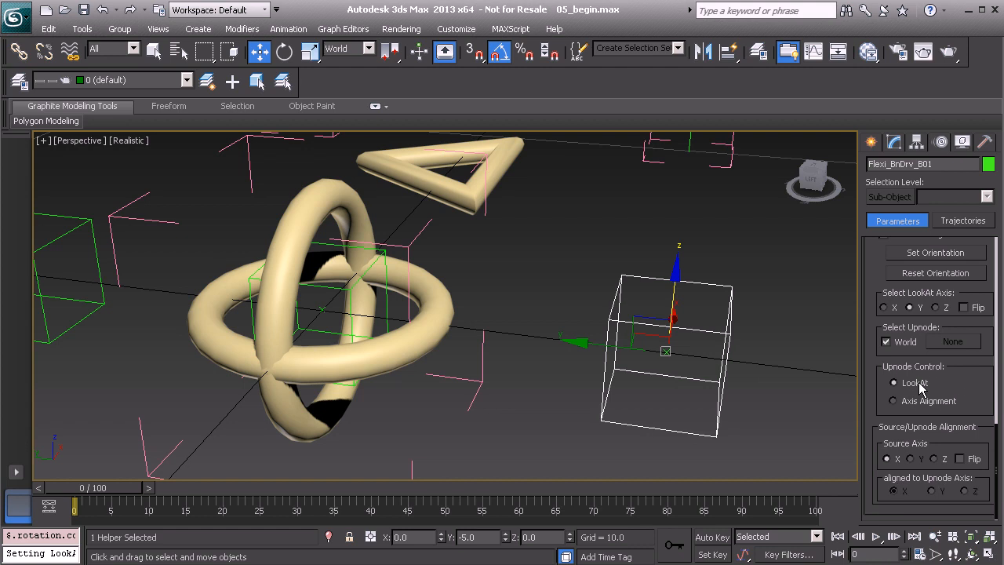
{"action": "left_click", "coordinate": [933, 460]}
Turn off the world upnode for the Flexi_BnDrv_B01 constraint and pick Flexi_UpVct_B_GRP01 as its upnode
{"action": "left_click_drag", "start_coordinate": [873, 333], "coordinate": [879, 399]}
{"action": "left_click", "coordinate": [886, 408]}
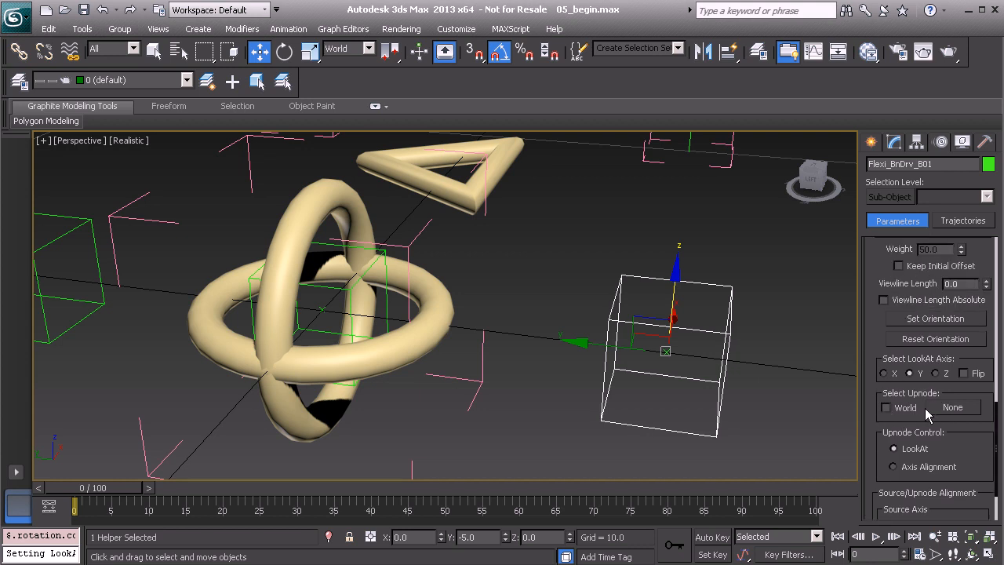
{"action": "left_click", "coordinate": [951, 408]}
{"action": "middle_click_drag", "start_coordinate": [715, 282], "coordinate": [588, 370]}
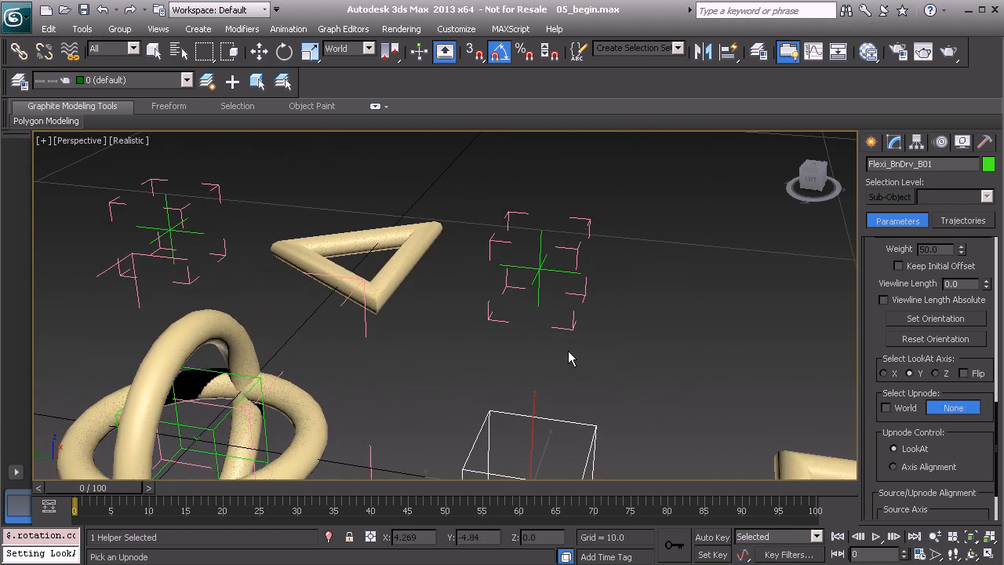
{"action": "left_click", "coordinate": [541, 268]}
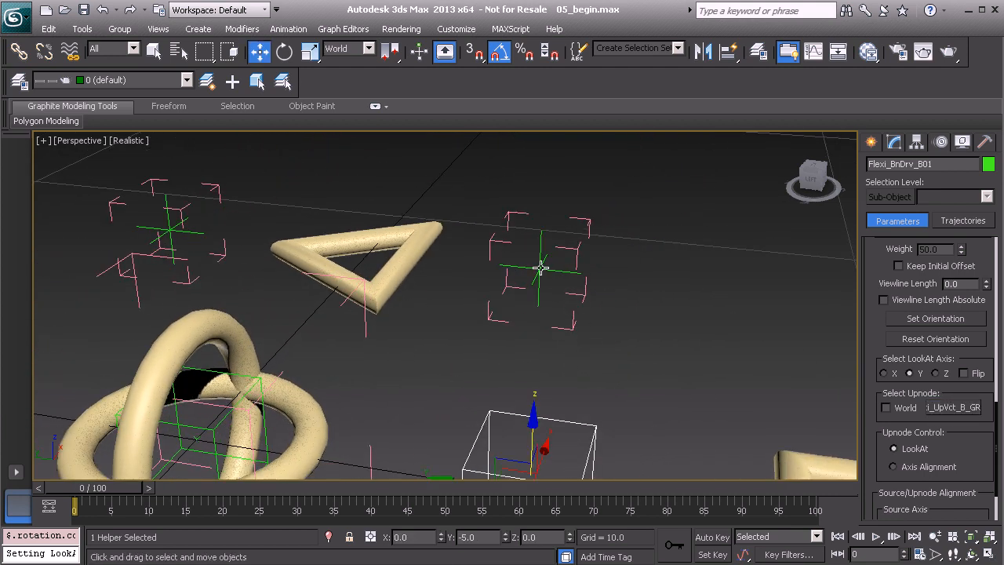
Replace the upnode of the Flexi_BnDrv_B01 LookAt constraint with the Flexi_UpVct_B01 point helper instead of its group helper
{"action": "left_click", "coordinate": [971, 414]}
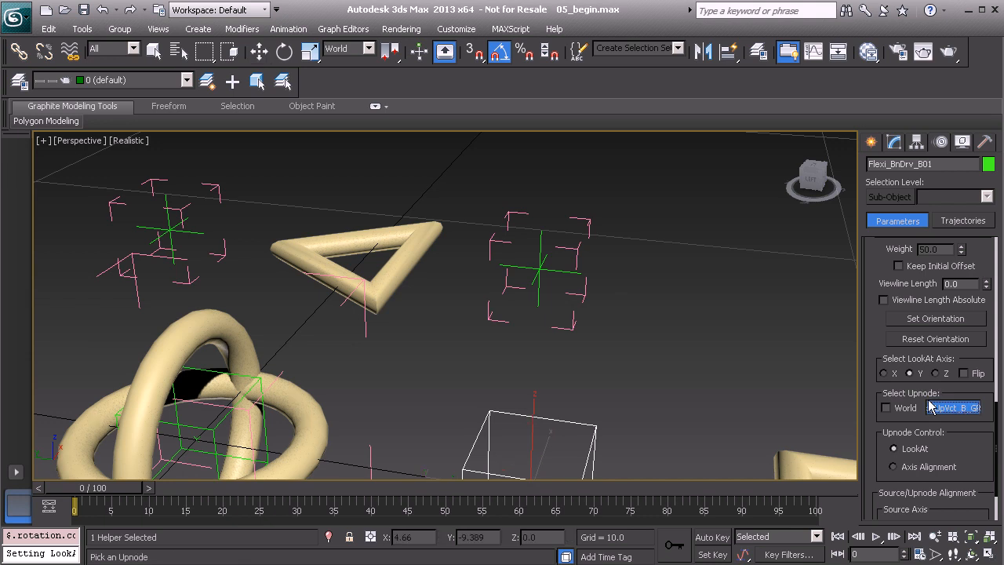
{"action": "left_click", "coordinate": [541, 271]}
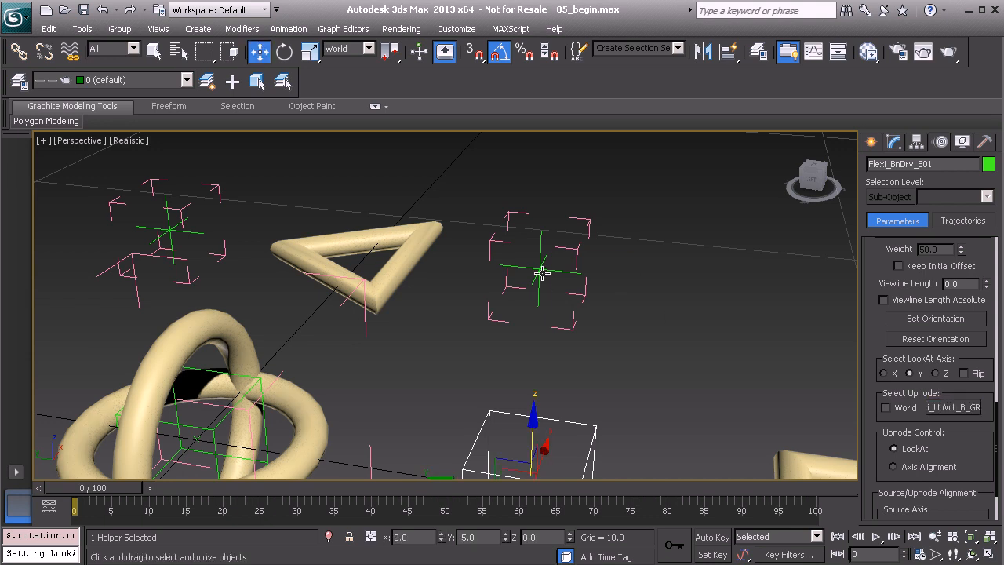
{"action": "scroll", "coordinate": [545, 317], "scroll_direction": "up", "scroll_amount": 6}
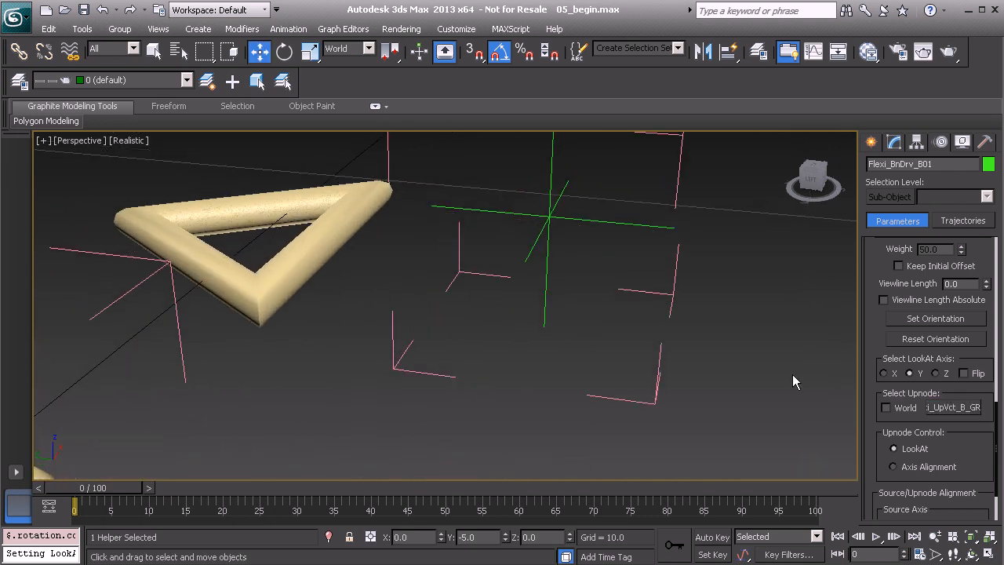
{"action": "left_click", "coordinate": [948, 407]}
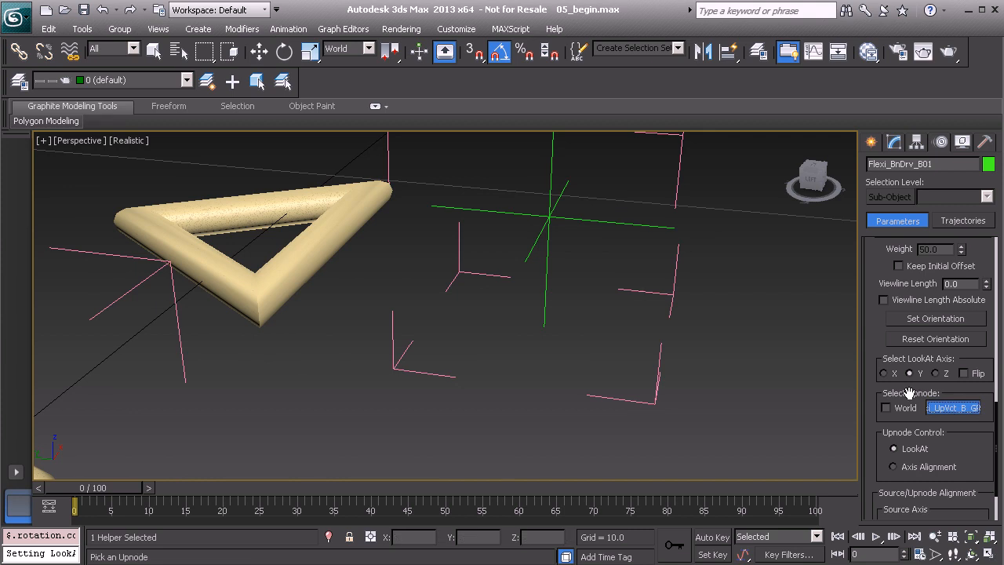
{"action": "left_click", "coordinate": [549, 198]}
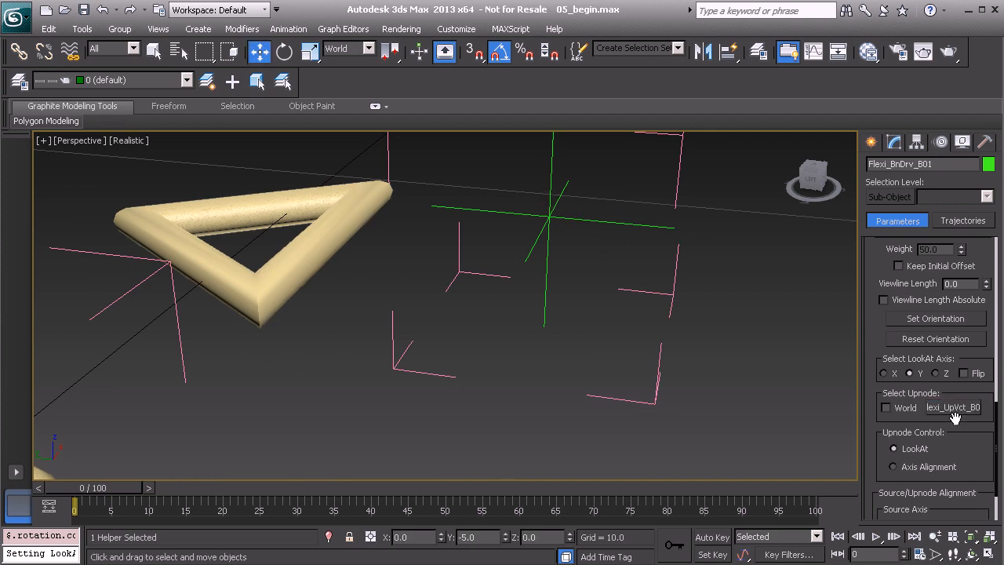
Test-rotate Flexi_UpVct_B_GRP01 to check the B bone driver's twist, and undo the rotation
{"action": "scroll", "coordinate": [452, 279], "scroll_direction": "down", "scroll_amount": 5}
{"action": "left_click", "coordinate": [485, 265]}
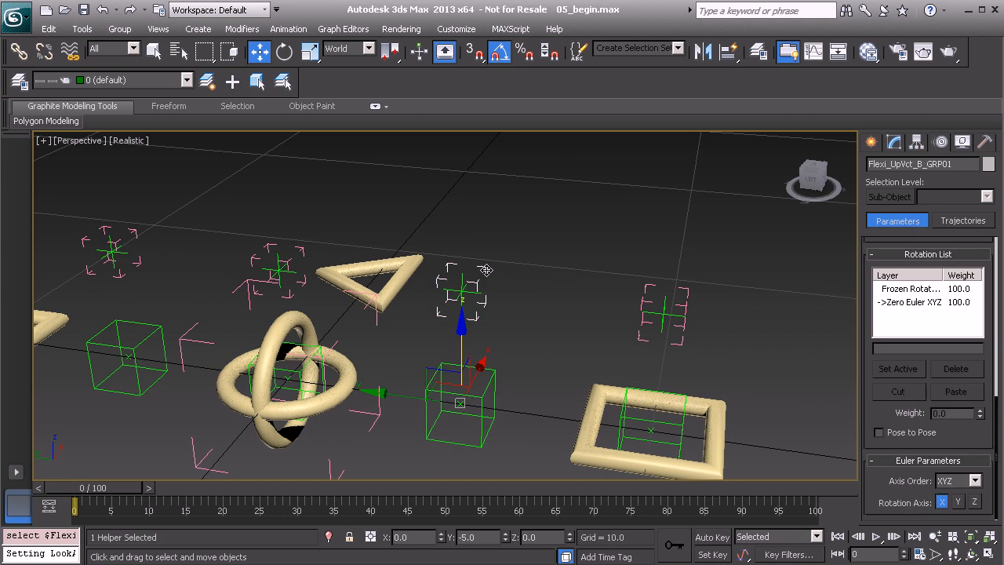
{"action": "middle_click_drag", "start_coordinate": [488, 283], "coordinate": [475, 271]}
{"action": "key", "text": "e"}
{"action": "left_click_drag", "start_coordinate": [444, 336], "coordinate": [440, 248]}
{"action": "key", "text": "ctrl+z"}
Test-rotate Flexi_UpVct_D_GRP01 to check the D bone driver's twist, and undo the rotation
{"action": "middle_click_drag", "start_coordinate": [322, 272], "coordinate": [490, 242]}
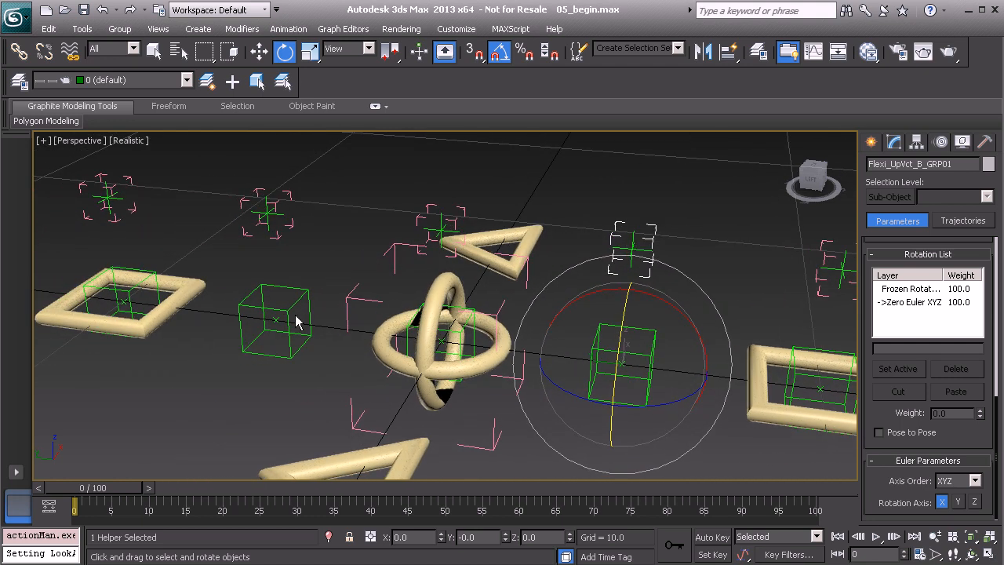
{"action": "middle_click_drag", "start_coordinate": [295, 300], "coordinate": [365, 336]}
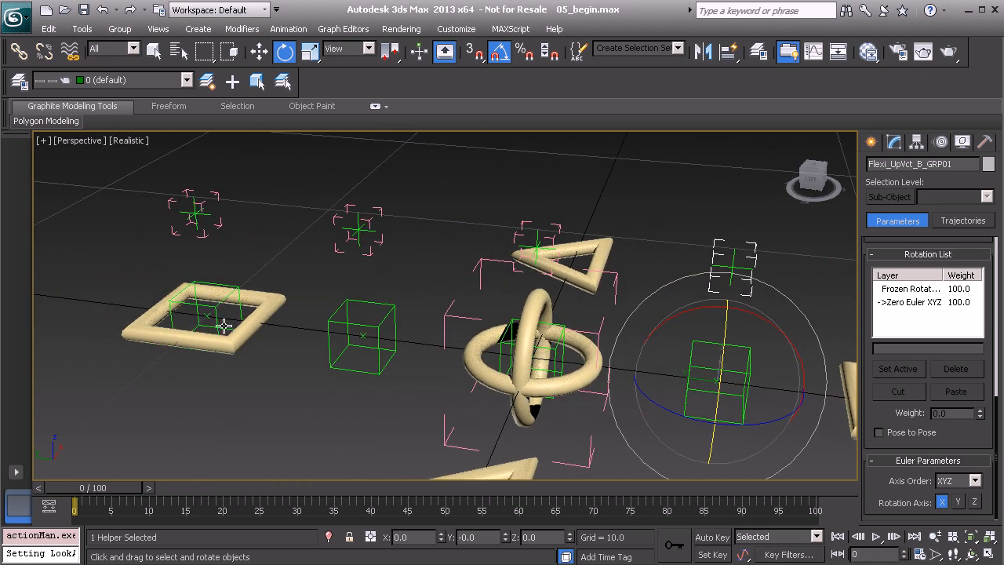
{"action": "middle_click_drag", "start_coordinate": [266, 321], "coordinate": [243, 309]}
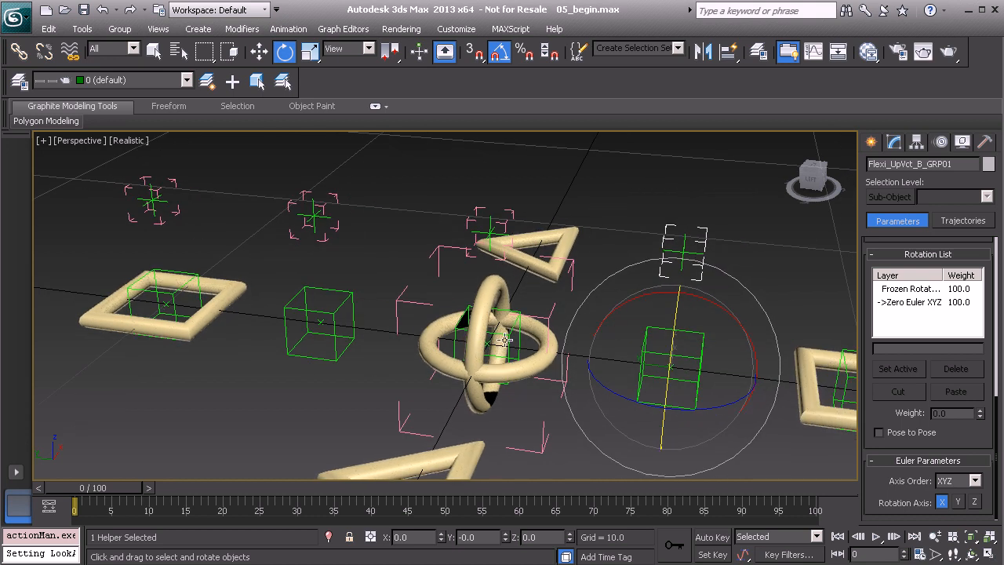
{"action": "middle_click_drag", "start_coordinate": [486, 325], "coordinate": [506, 351], "text": "alt"}
{"action": "middle_click_drag", "start_coordinate": [339, 369], "coordinate": [249, 278], "text": "alt"}
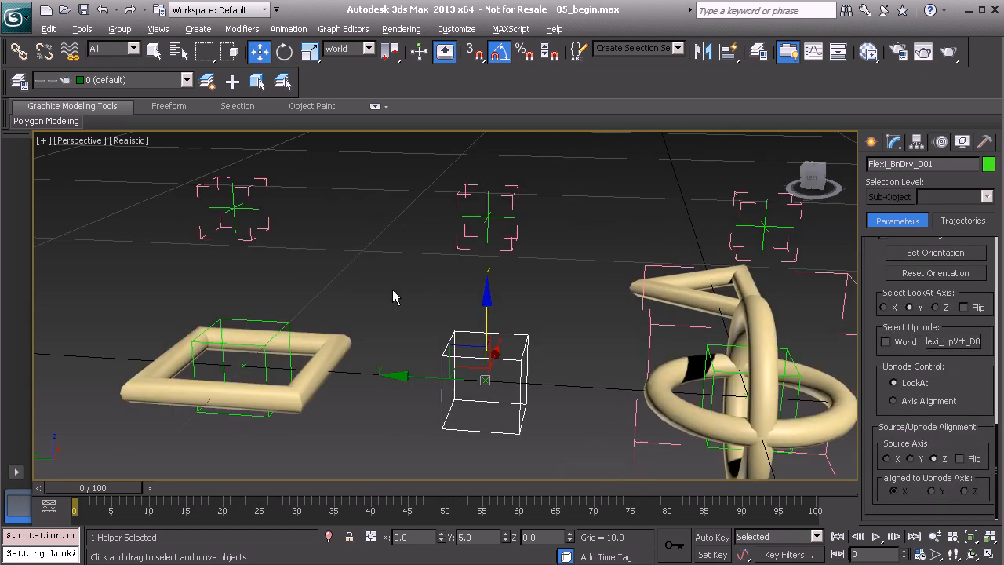
{"action": "left_click", "coordinate": [513, 196]}
{"action": "middle_click_drag", "start_coordinate": [512, 196], "coordinate": [478, 286], "text": "alt"}
{"action": "key", "text": "e"}
{"action": "left_click_drag", "start_coordinate": [479, 311], "coordinate": [486, 236]}
{"action": "key", "text": "ctrl+z"}
Apply a LookAt constraint to Flexi_BnDrv_E01 with the neighbouring D anchor as its target
{"action": "middle_click_drag", "start_coordinate": [337, 294], "coordinate": [292, 301], "text": "alt"}
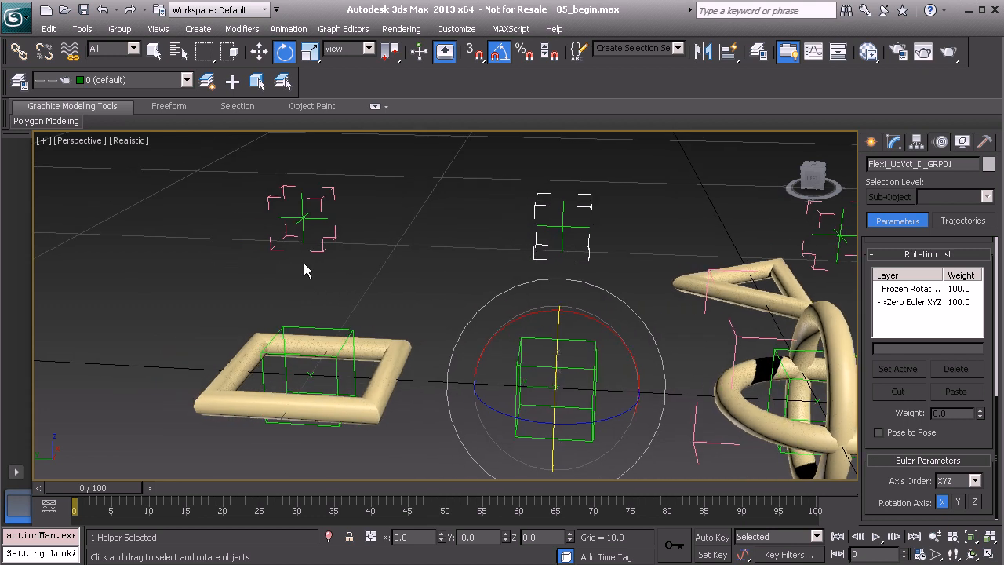
{"action": "middle_click_drag", "start_coordinate": [313, 369], "coordinate": [416, 365]}
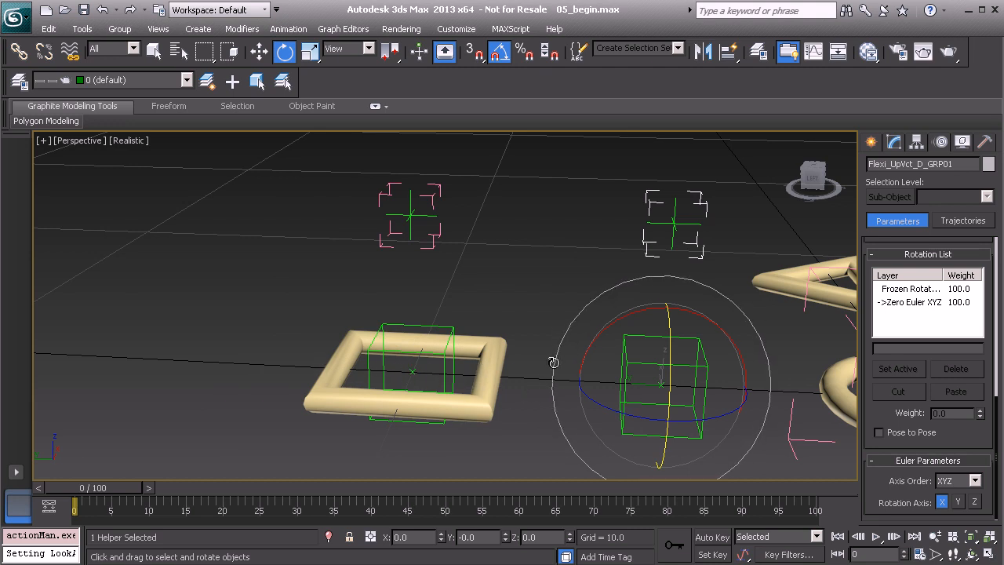
{"action": "middle_click_drag", "start_coordinate": [518, 337], "coordinate": [514, 332]}
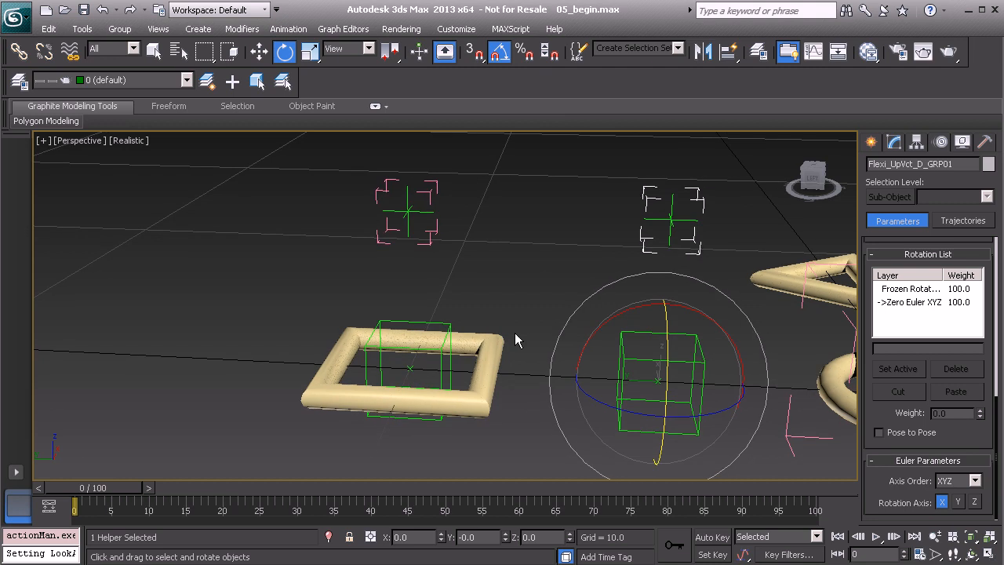
{"action": "left_click", "coordinate": [446, 324]}
{"action": "middle_click_drag", "start_coordinate": [467, 329], "coordinate": [467, 309]}
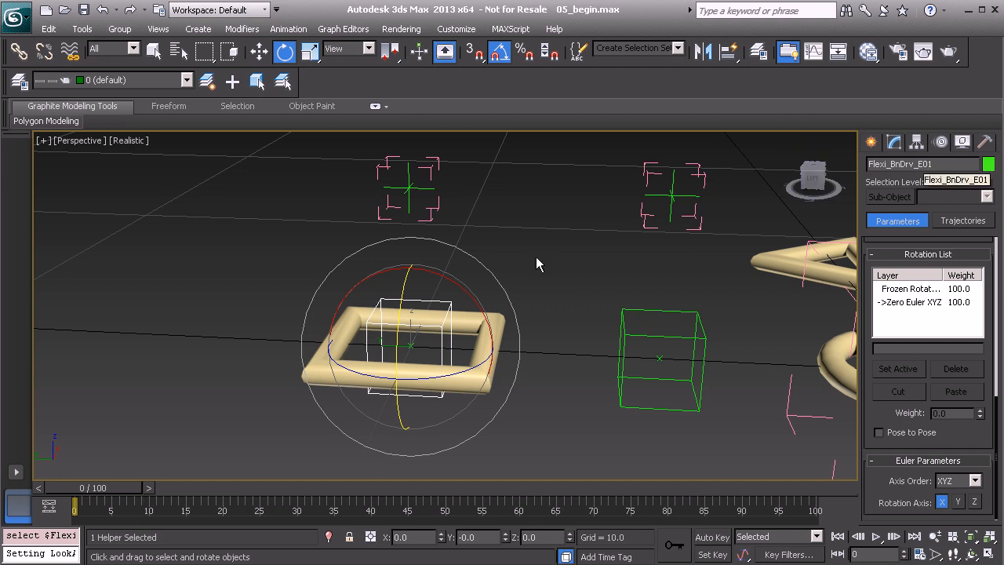
{"action": "middle_click_drag", "start_coordinate": [469, 254], "coordinate": [471, 250], "text": "alt"}
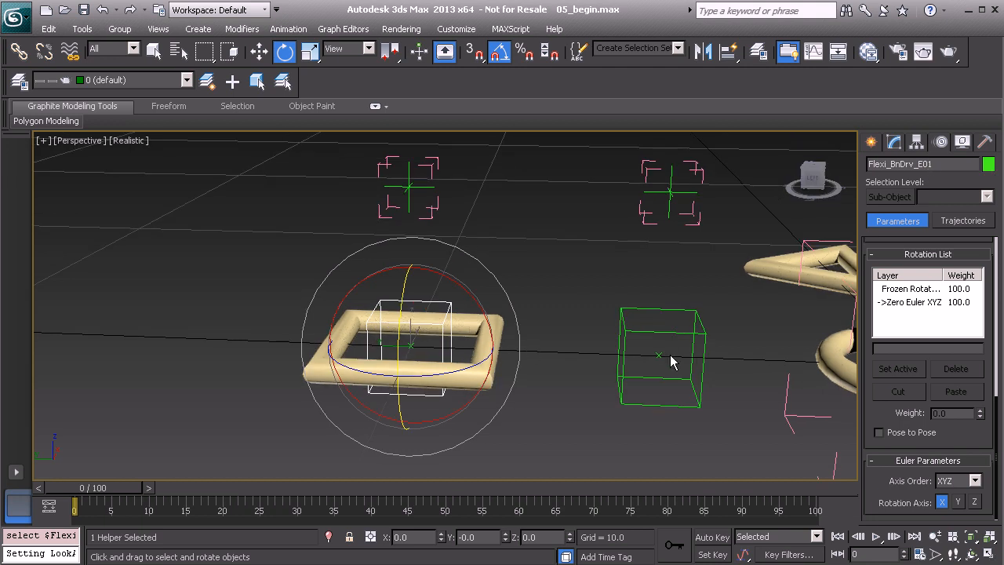
{"action": "middle_click_drag", "start_coordinate": [663, 362], "coordinate": [523, 265], "text": "alt"}
{"action": "right_click", "coordinate": [523, 265]}
{"action": "left_click", "coordinate": [576, 395]}
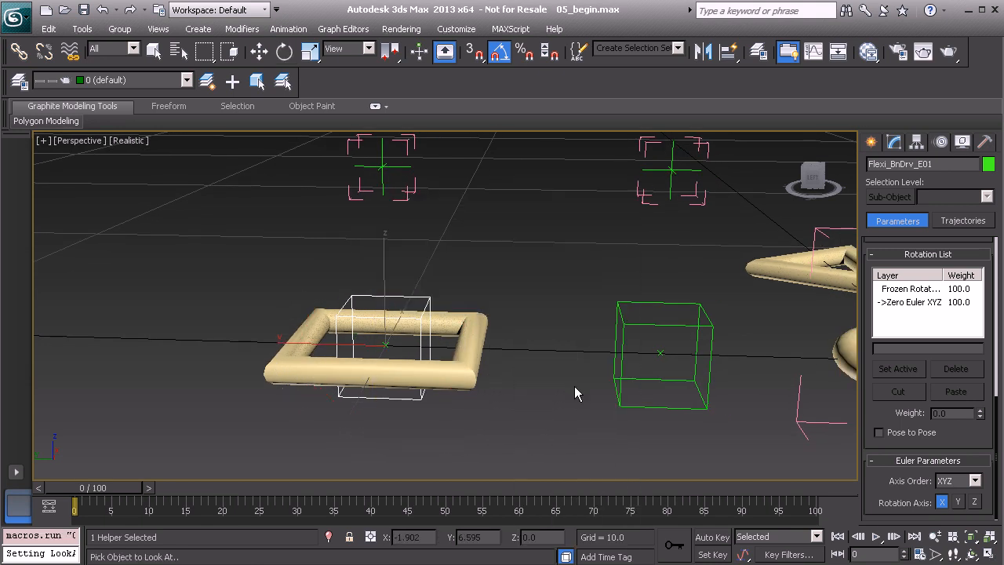
{"action": "left_click", "coordinate": [660, 354]}
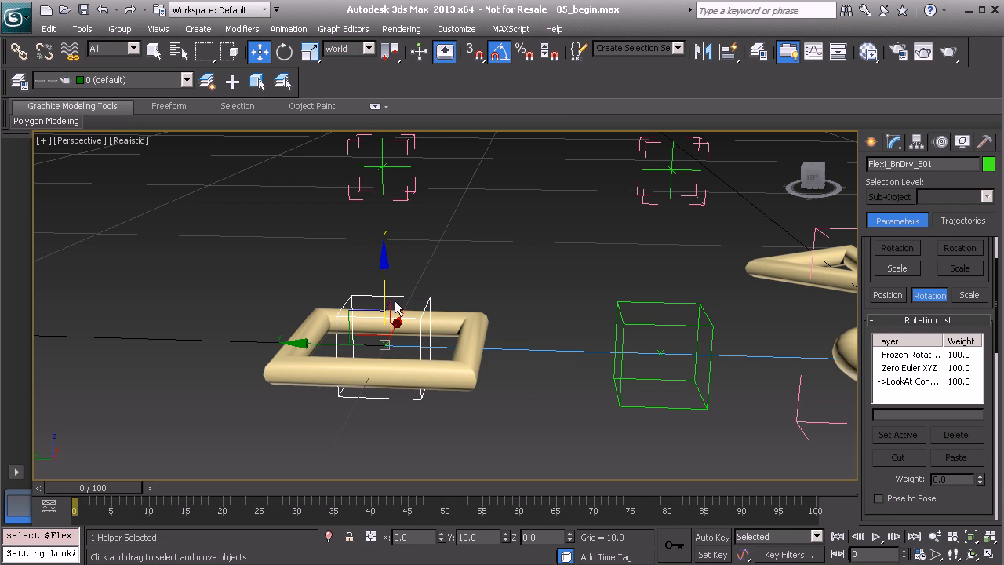
Switch the reference coordinate system to Local to inspect the axes of Flexi_BnDrv_E01
{"action": "left_click", "coordinate": [356, 49]}
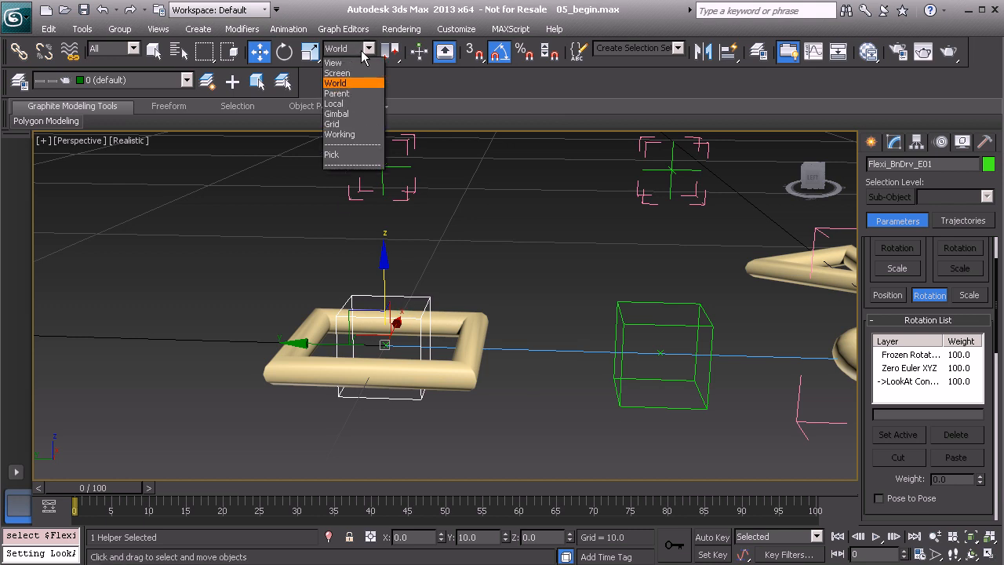
{"action": "left_click", "coordinate": [351, 103]}
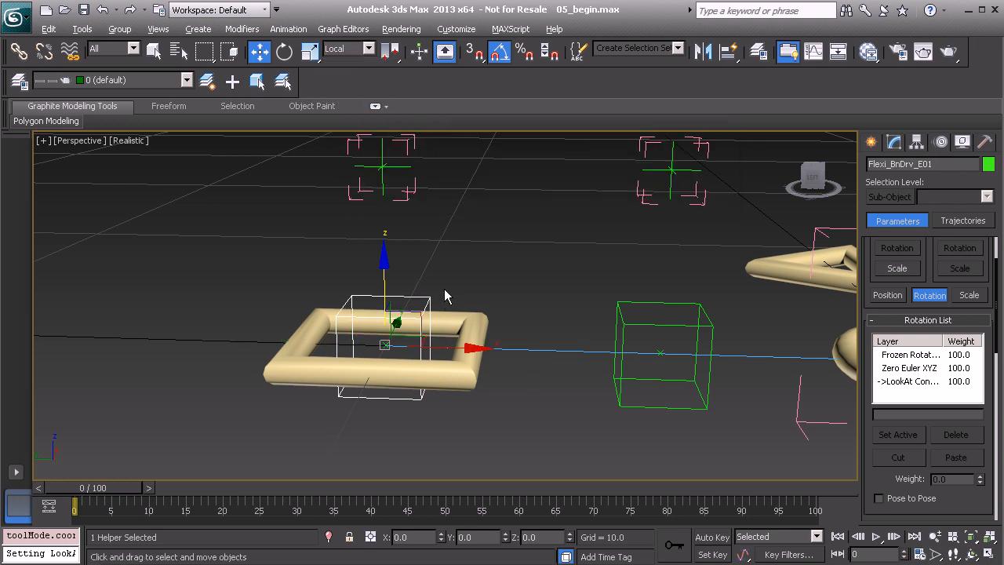
{"action": "middle_click_drag", "start_coordinate": [444, 289], "coordinate": [433, 314], "text": "alt"}
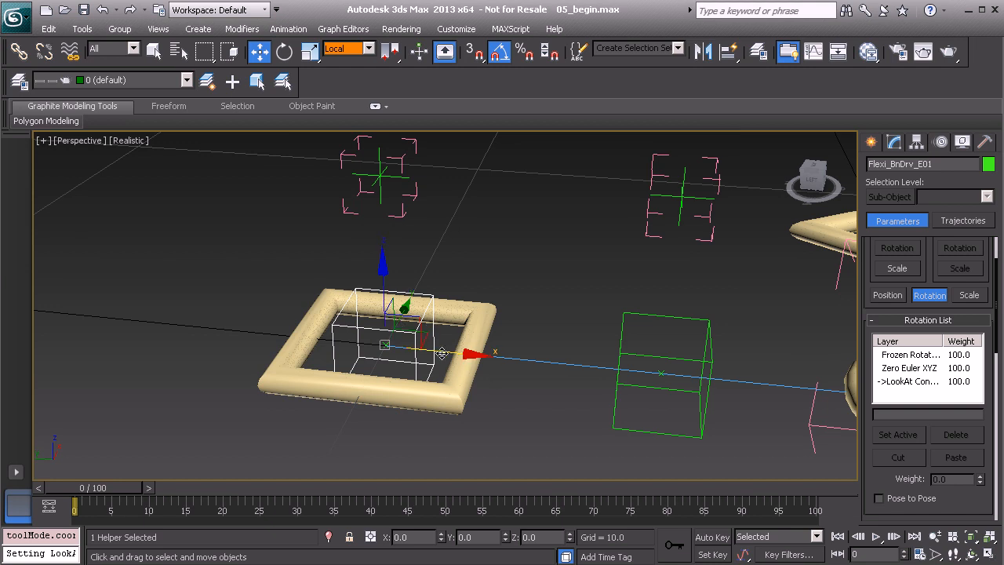
Turn off the absolute viewline length for the Flexi_BnDrv_E01 constraint and set its viewline length to 0
{"action": "left_click_drag", "start_coordinate": [875, 468], "coordinate": [868, 214]}
{"action": "left_click_drag", "start_coordinate": [887, 439], "coordinate": [867, 392]}
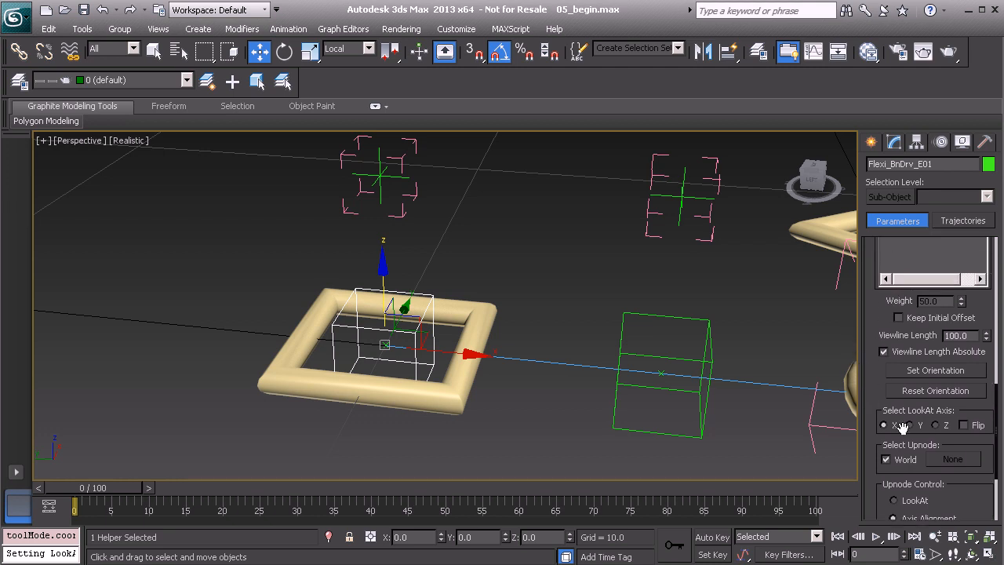
{"action": "left_click", "coordinate": [883, 351]}
{"action": "right_click", "coordinate": [987, 339]}
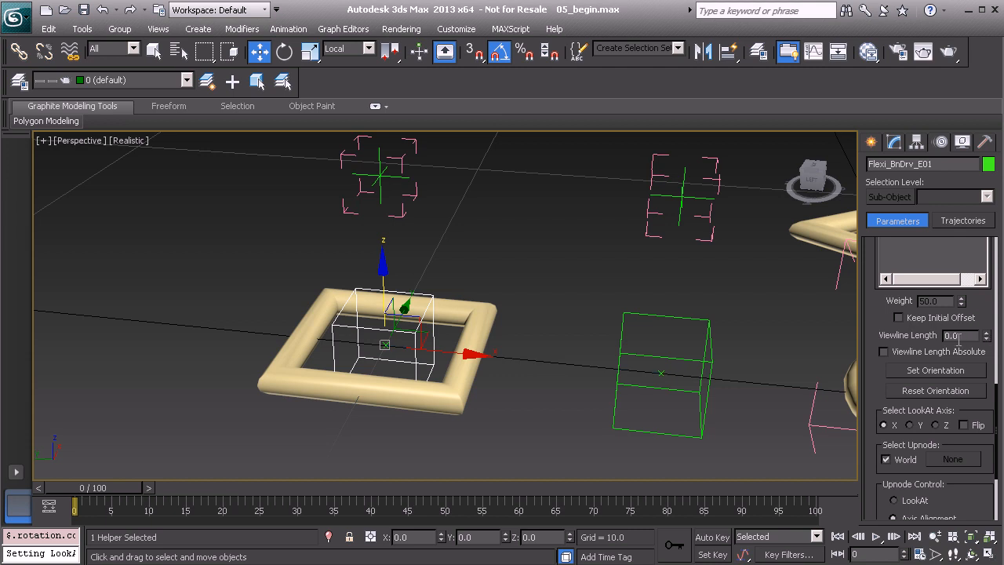
Set the Flexi_BnDrv_E01 constraint's LookAt axis to Y, its upnode control to LookAt and its source axis to Z
{"action": "left_click", "coordinate": [910, 424]}
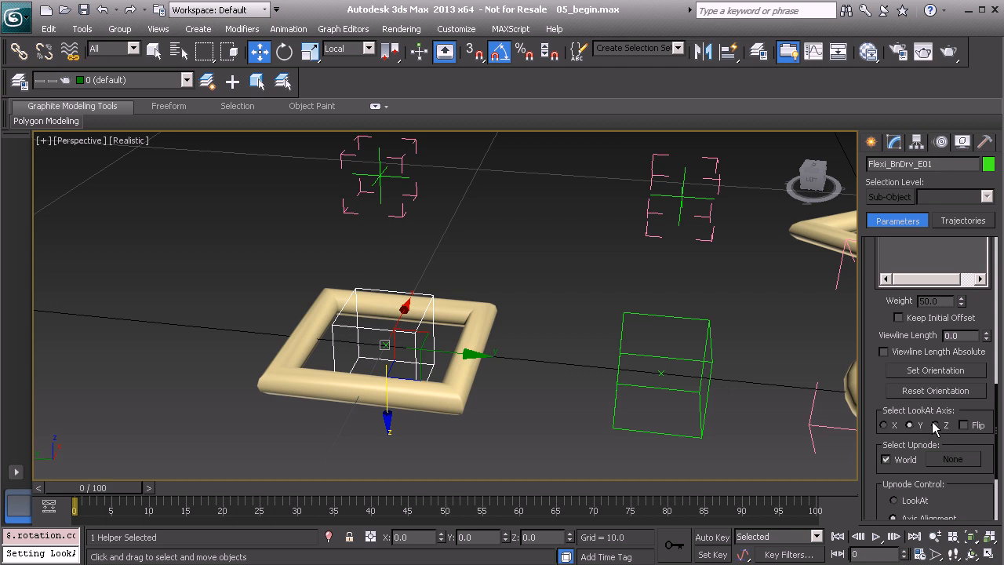
{"action": "left_click", "coordinate": [886, 460]}
{"action": "scroll", "coordinate": [886, 440], "scroll_direction": "down", "scroll_amount": 3}
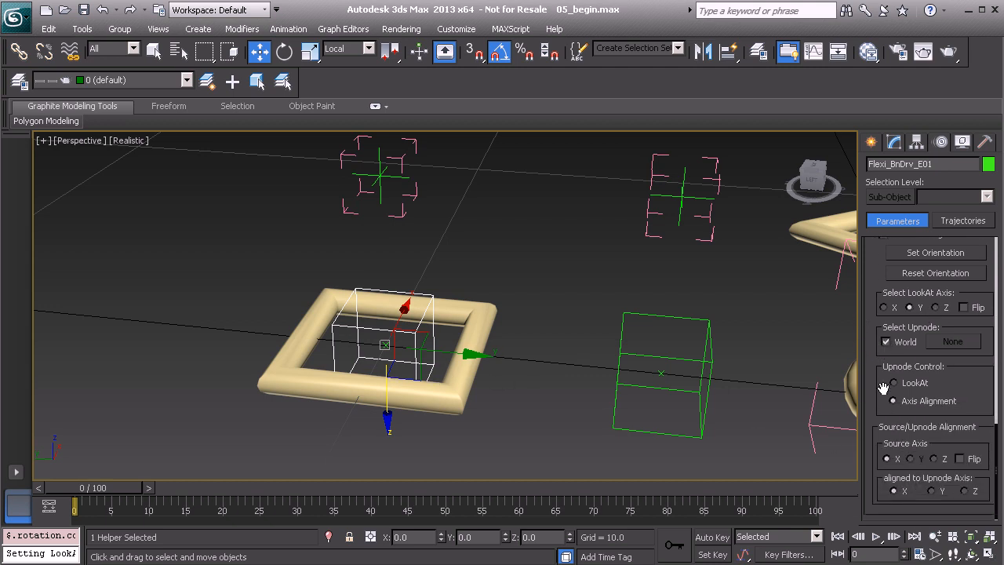
{"action": "left_click", "coordinate": [912, 384]}
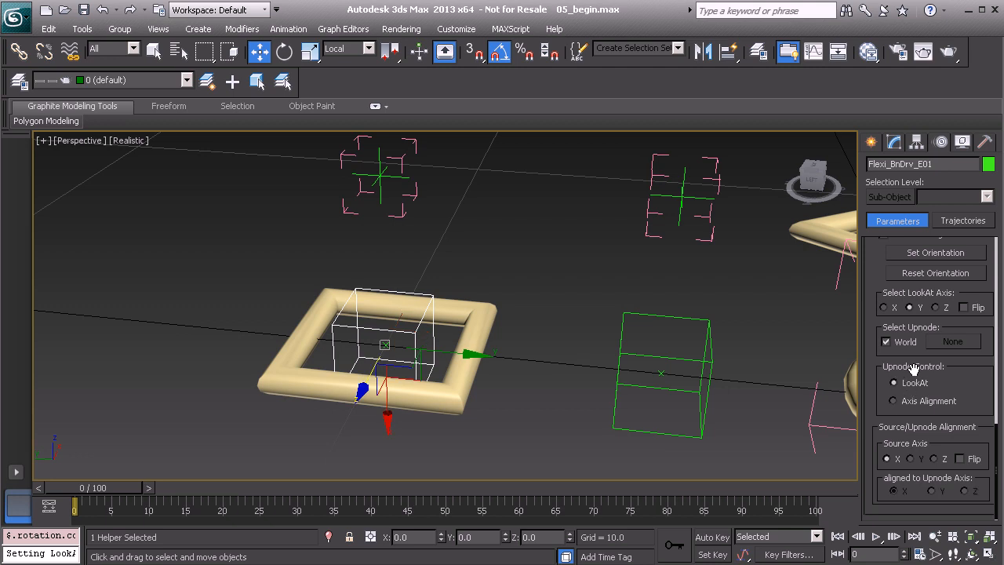
{"action": "left_click", "coordinate": [933, 459]}
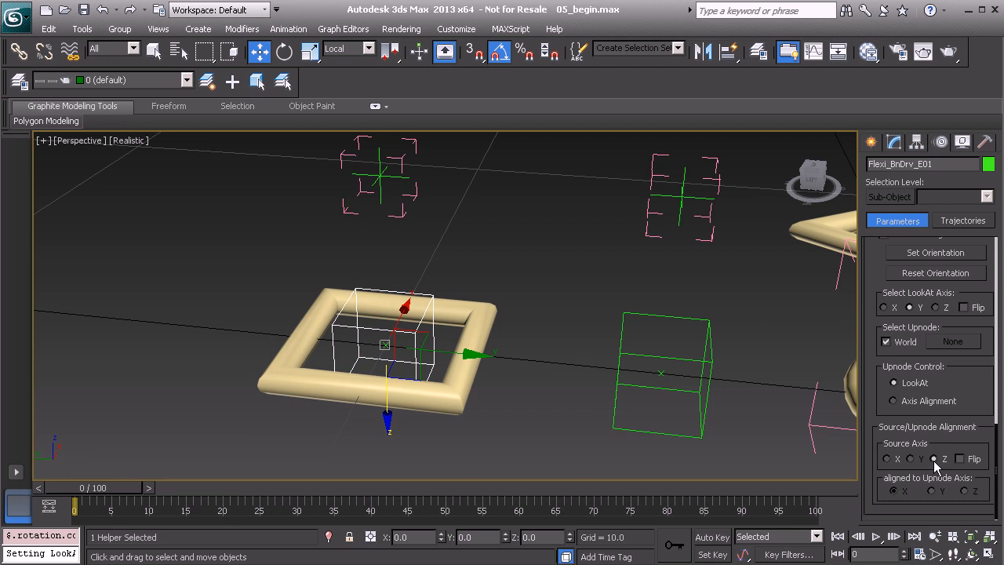
{"action": "left_click_drag", "start_coordinate": [872, 368], "coordinate": [902, 410]}
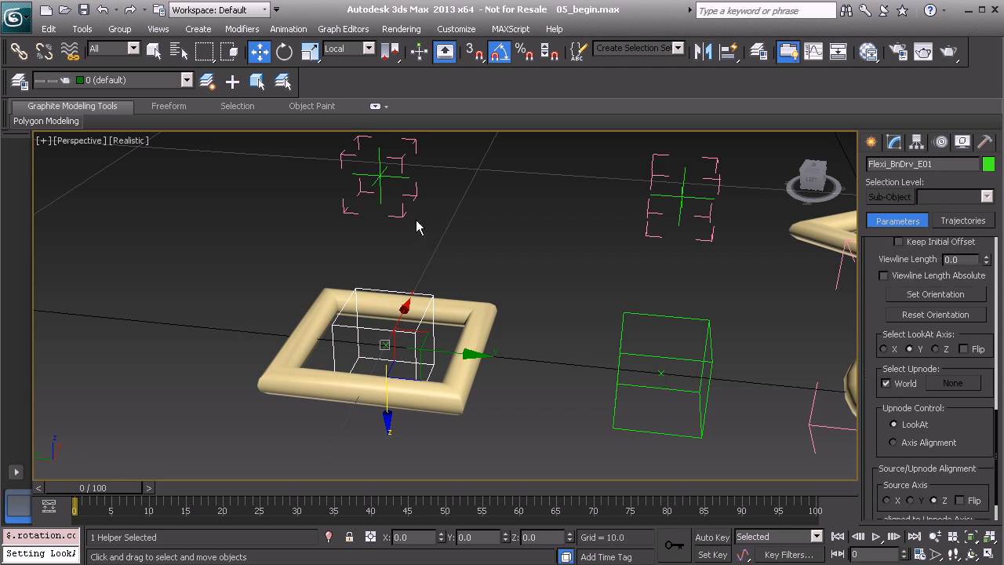
Turn off the world upnode for Flexi_BnDrv_E01, pick Flexi_UpVct_E01 as its upnode and flip the LookAt axis
{"action": "scroll", "coordinate": [378, 197], "scroll_direction": "up", "scroll_amount": 5}
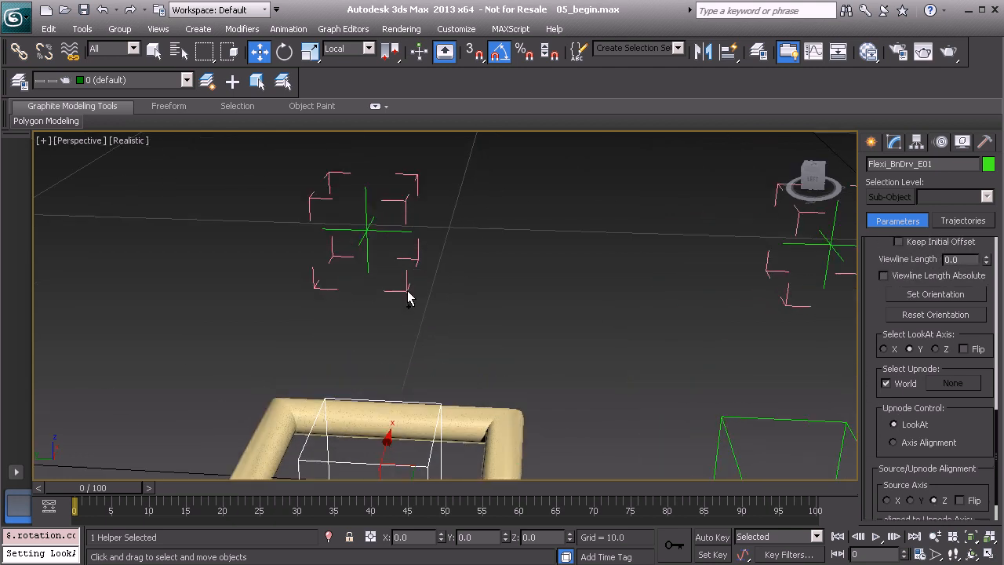
{"action": "left_click", "coordinate": [887, 384]}
{"action": "left_click", "coordinate": [955, 384]}
{"action": "scroll", "coordinate": [448, 320], "scroll_direction": "up", "scroll_amount": 5}
{"action": "scroll", "coordinate": [460, 306], "scroll_direction": "down", "scroll_amount": 2}
{"action": "left_click", "coordinate": [502, 219]}
{"action": "scroll", "coordinate": [531, 291], "scroll_direction": "down", "scroll_amount": 5}
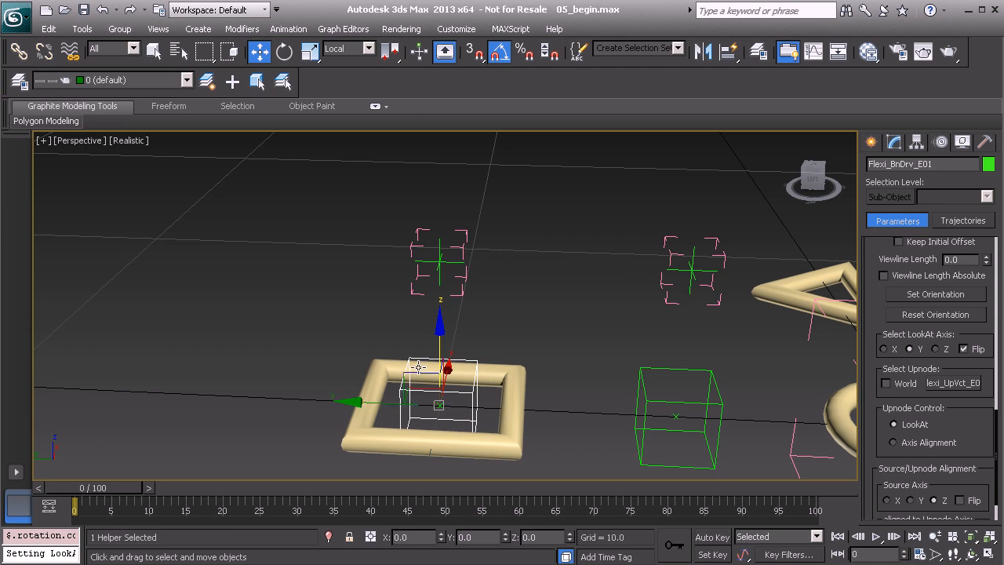
Test-move the end control Flexi_Cnt_End01 in two directions to check how the bone drivers follow, undoing each move
{"action": "left_click", "coordinate": [527, 277]}
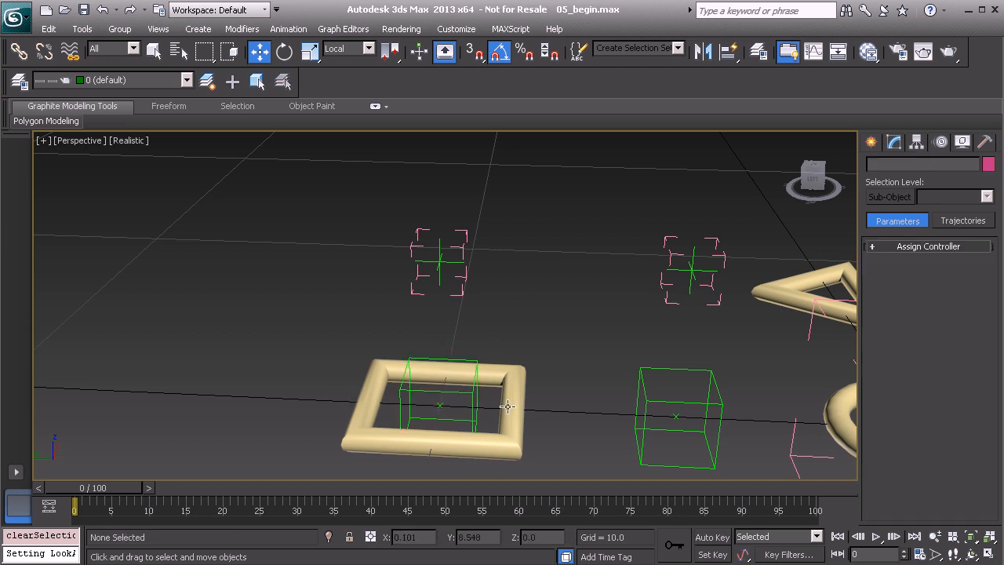
{"action": "left_click", "coordinate": [511, 407]}
{"action": "scroll", "coordinate": [513, 357], "scroll_direction": "down", "scroll_amount": 8}
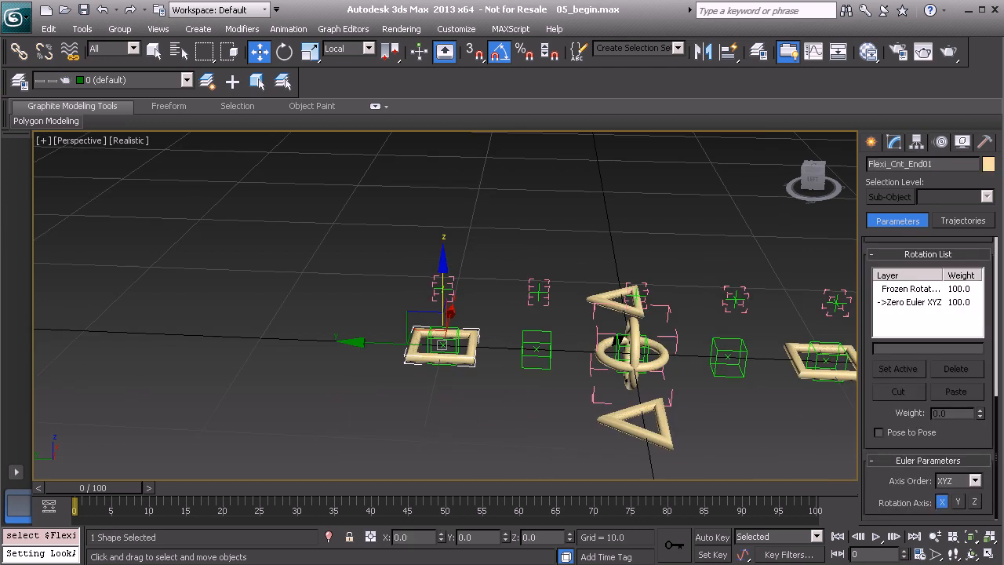
{"action": "left_click_drag", "start_coordinate": [412, 306], "coordinate": [455, 405]}
{"action": "key", "text": "ctrl+z"}
{"action": "middle_click_drag", "start_coordinate": [322, 293], "coordinate": [459, 404], "text": "alt"}
{"action": "left_click_drag", "start_coordinate": [405, 356], "coordinate": [651, 393]}
{"action": "key", "text": "ctrl+z"}
Select the middle bend control Flexi_Mid_Bend01 and try moving it to test how the rig's middle responds
{"action": "middle_click_drag", "start_coordinate": [473, 336], "coordinate": [472, 303], "text": "alt"}
{"action": "left_click", "coordinate": [463, 316]}
{"action": "key", "text": "ctrl+d"}
{"action": "left_click", "coordinate": [473, 304]}
{"action": "left_click_drag", "start_coordinate": [473, 304], "coordinate": [504, 303]}
{"action": "middle_click_drag", "start_coordinate": [504, 303], "coordinate": [464, 353], "text": "alt"}
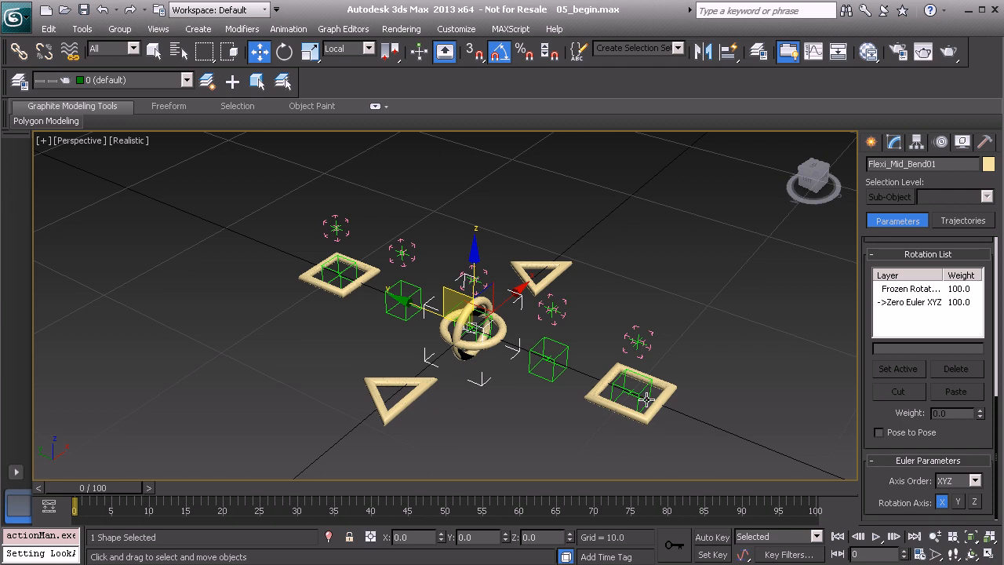
{"action": "middle_click_drag", "start_coordinate": [641, 390], "coordinate": [486, 358]}
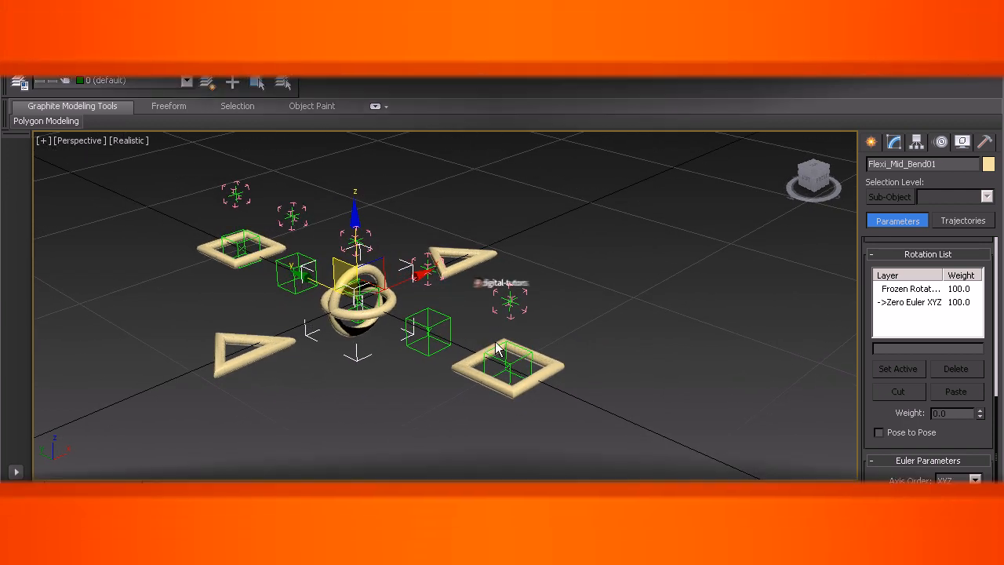